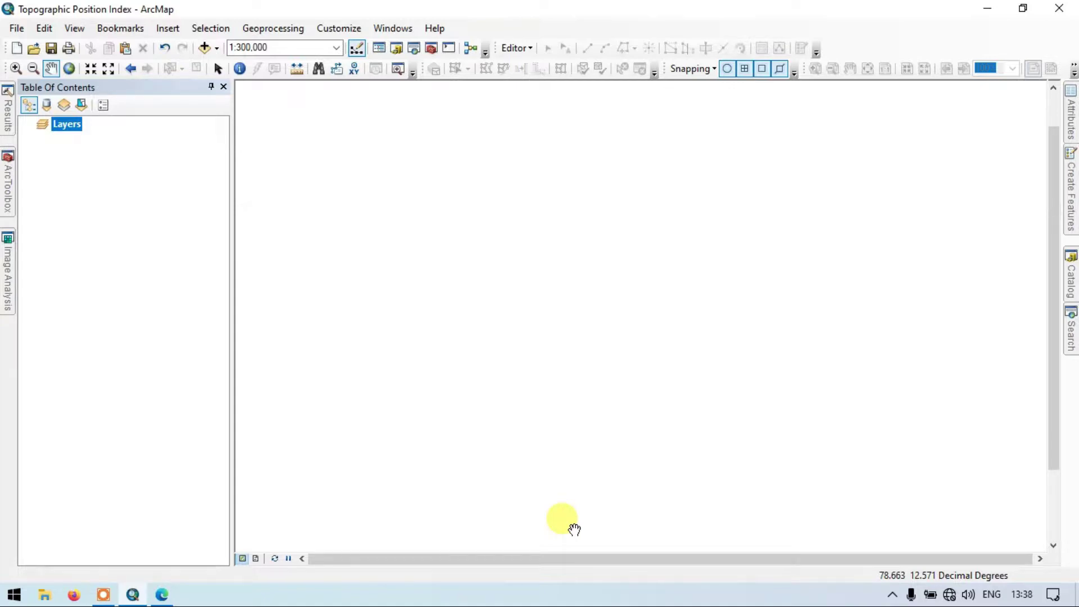
Step: Add the DEM_clip_final.tif raster from the shape_file folder to the map
left_click(217, 49)
left_click(234, 65)
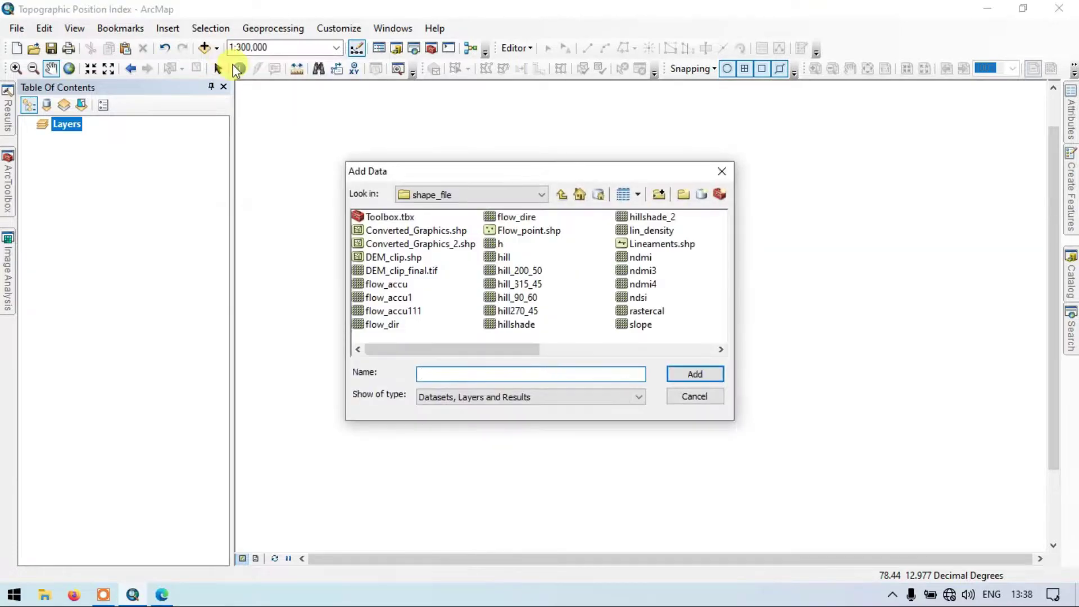
left_click(433, 272)
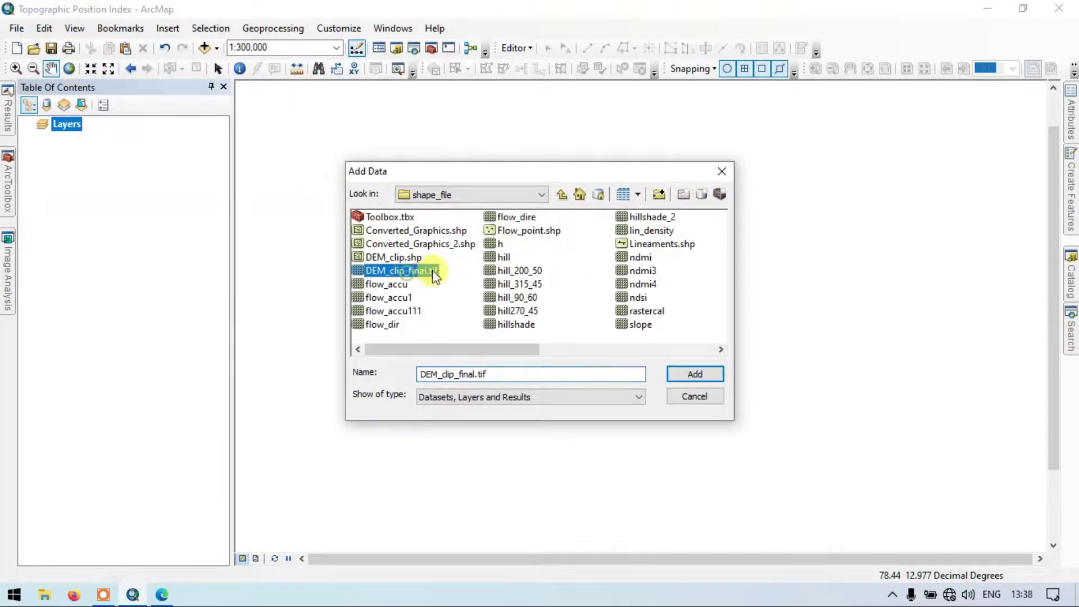
left_click(691, 372)
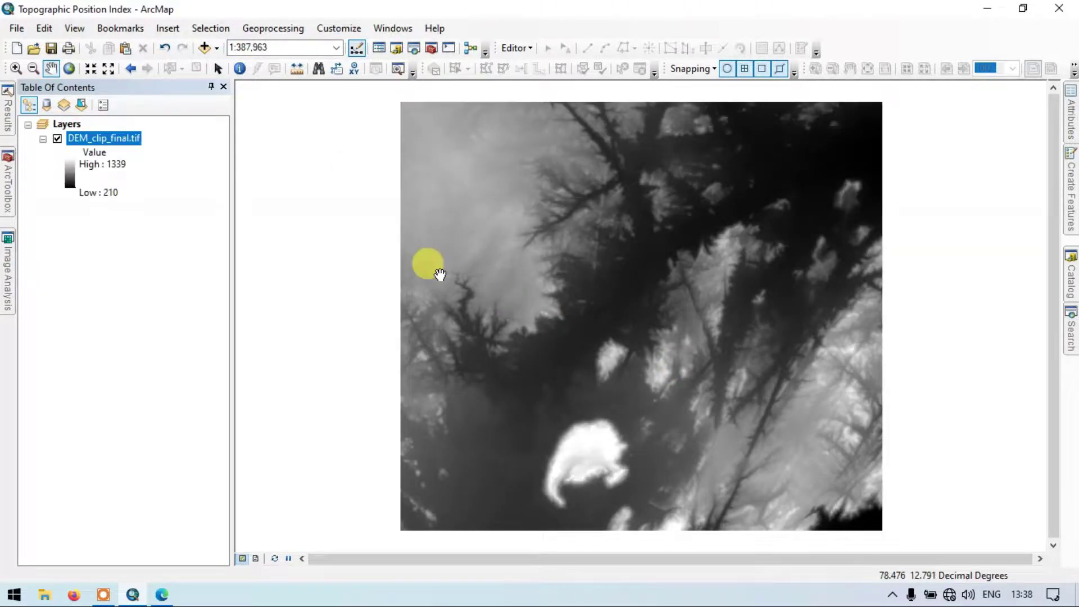
left_click_drag(725, 225, 673, 218)
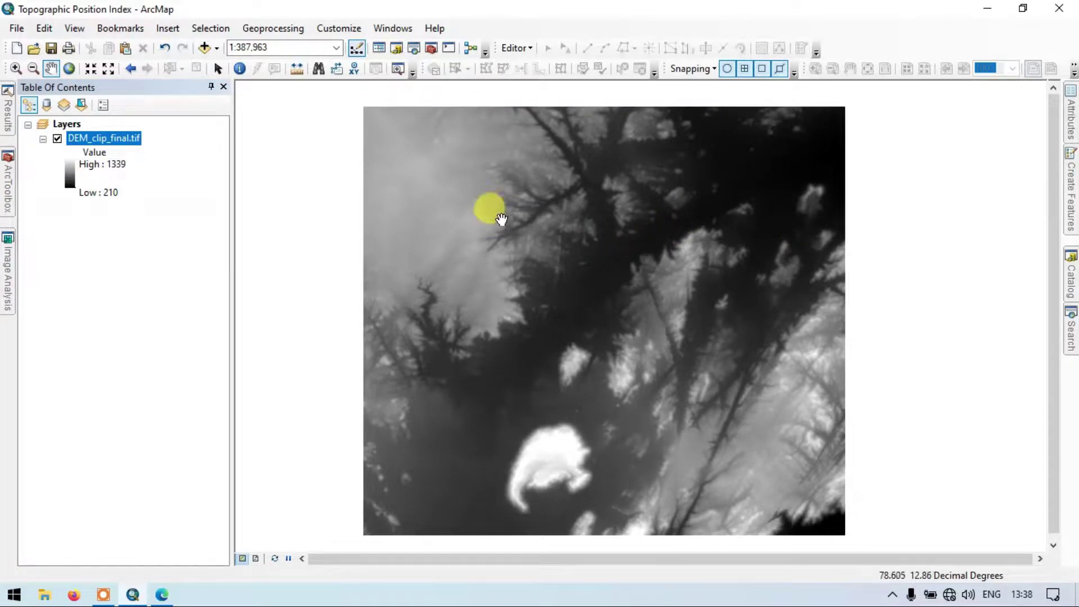
Step: Create a new toolbox in the Tool folder of You_tube_MR while adding a toolbox to ArcToolbox
left_click(9, 186)
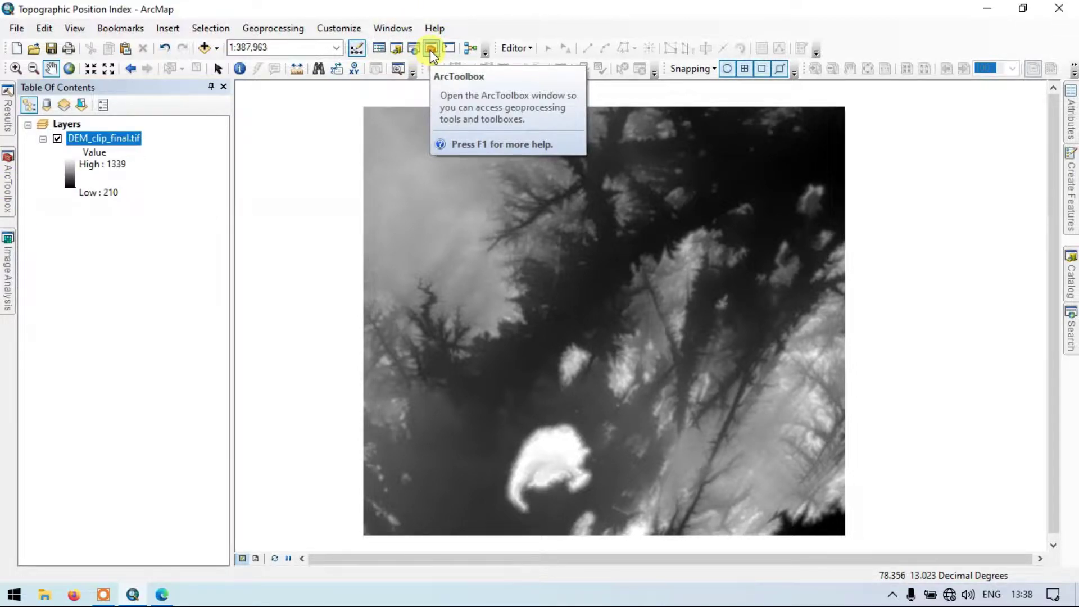
mouse_move(7, 194)
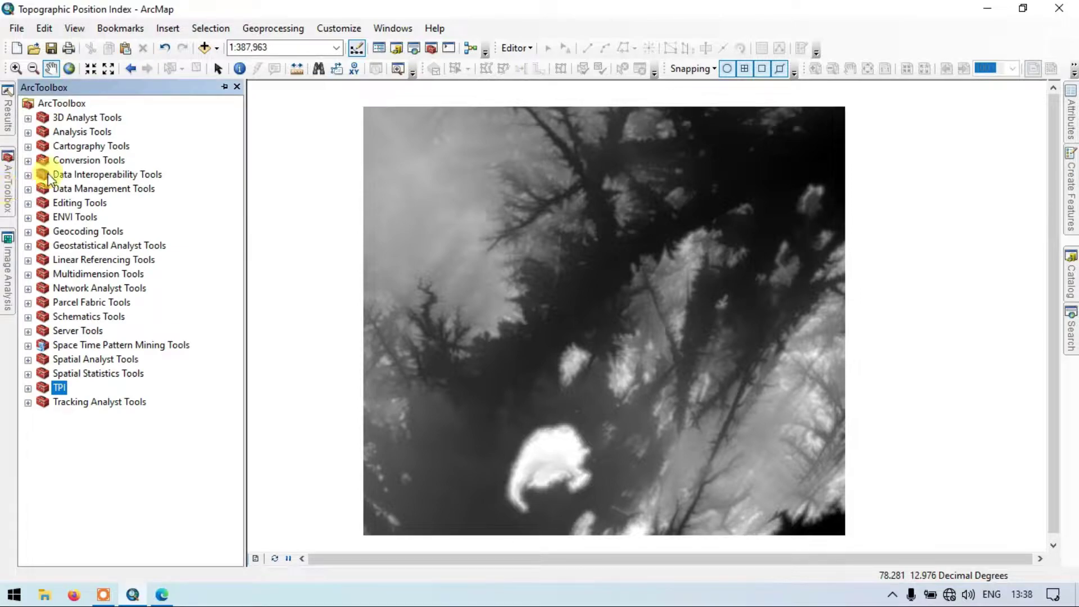
right_click(64, 103)
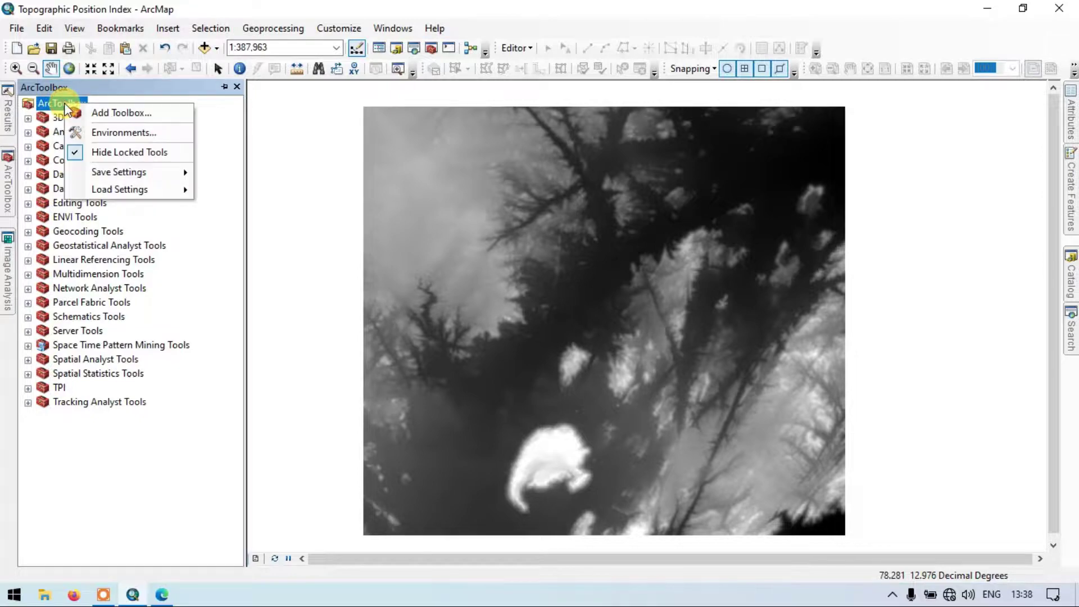
left_click(112, 112)
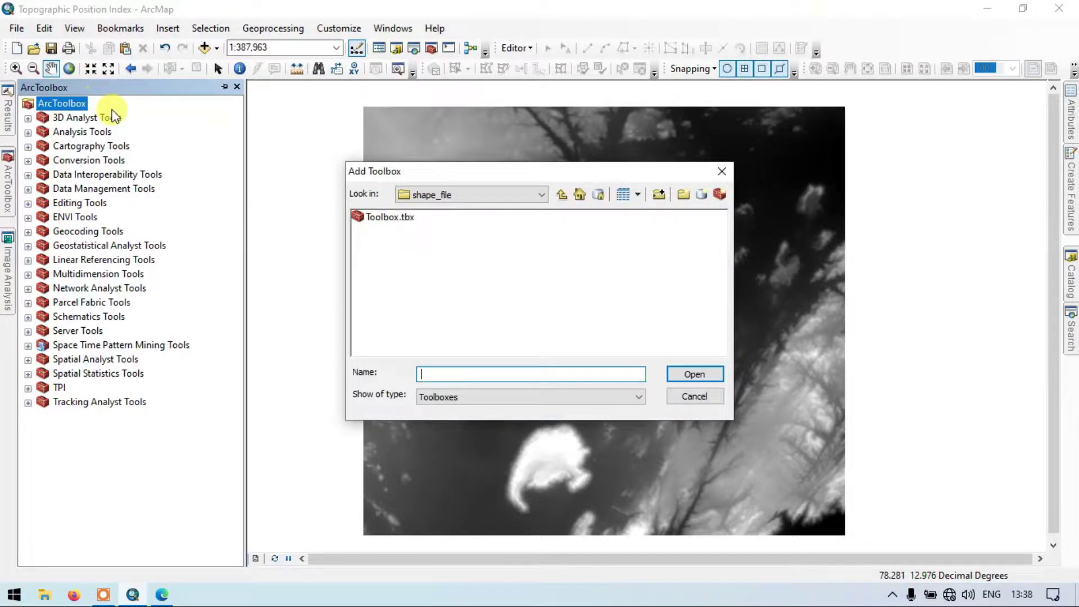
left_click(561, 195)
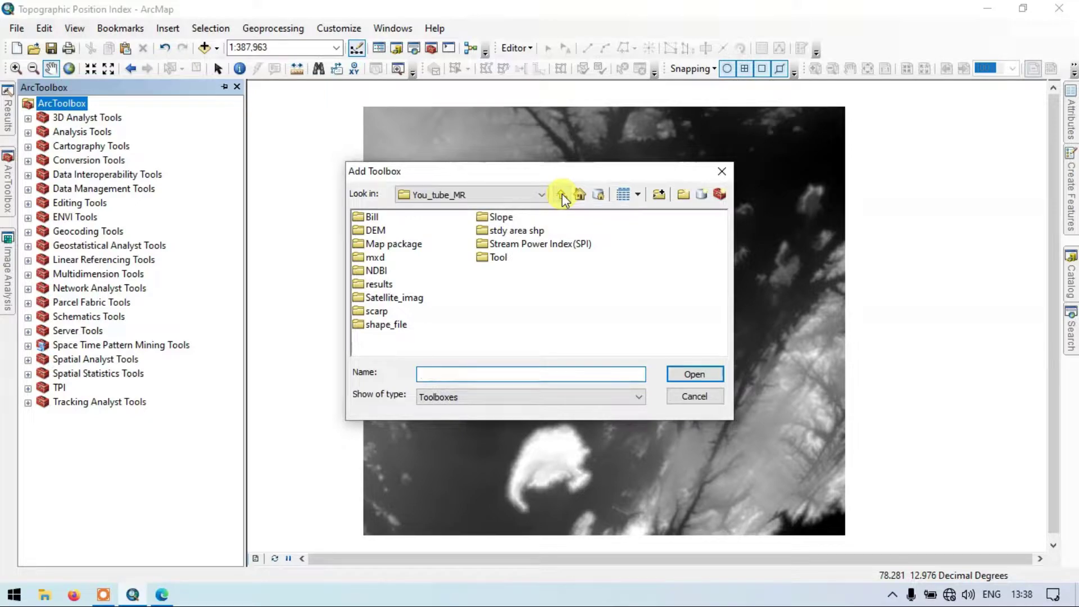
double_click(498, 257)
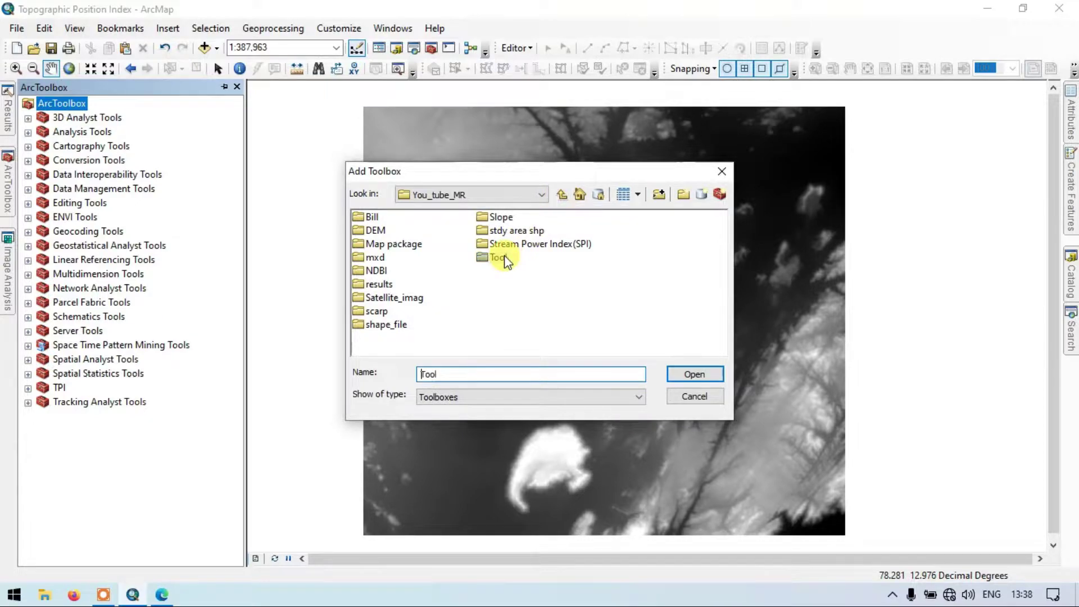
left_click(720, 195)
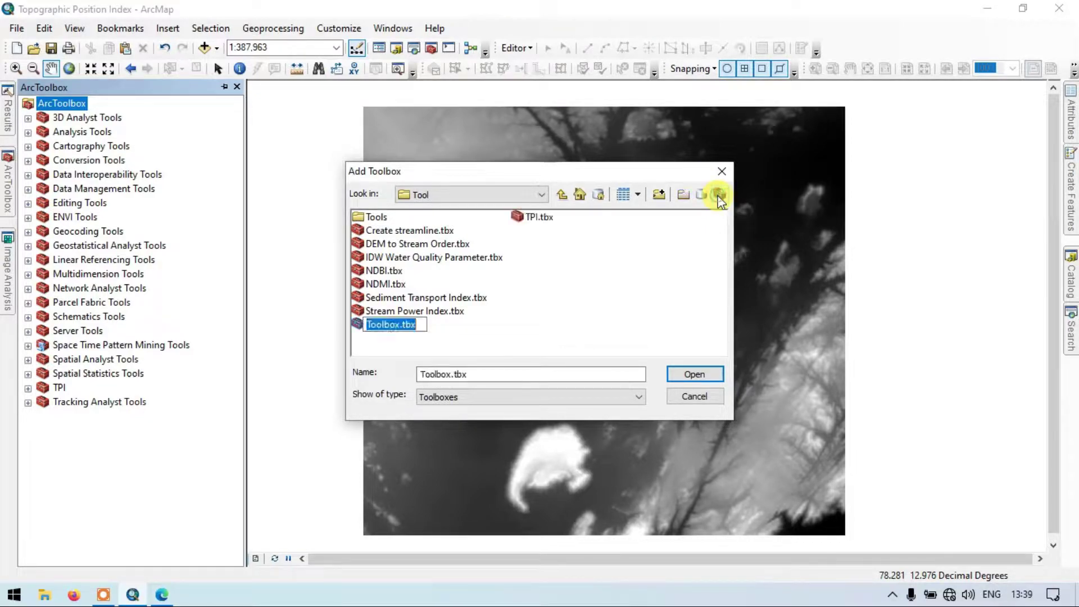
Step: Rename the new toolbox file as Topographic Position Index.tbx
left_click(400, 325)
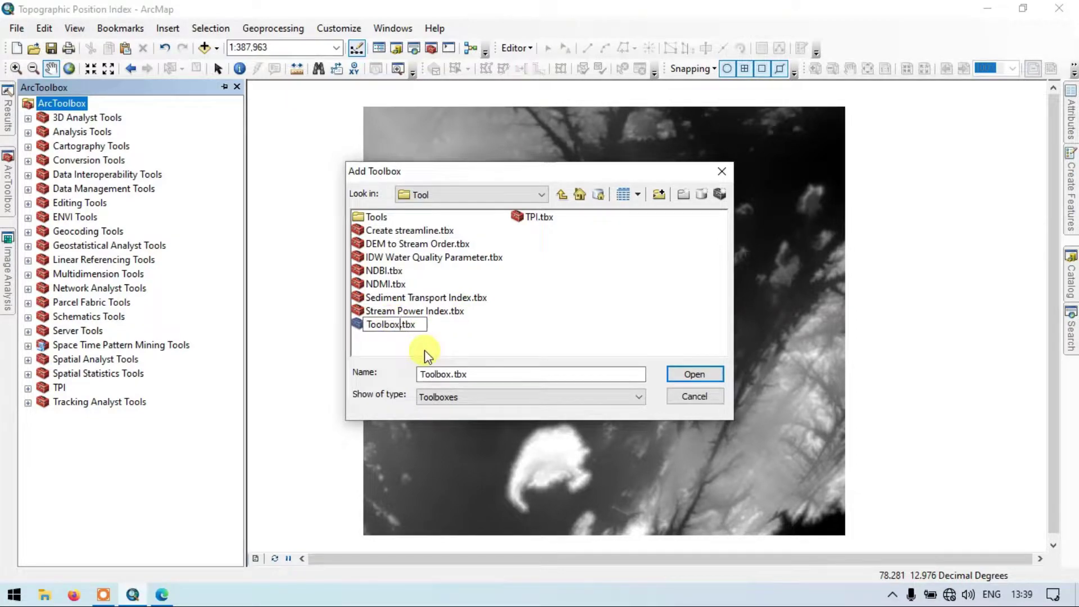
key("BackSpace")
key("BackSpace")
key("BackSpace")
key("BackSpace")
key("BackSpace")
key("BackSpace")
key("BackSpace")
type("T")
type("opogr")
type("aphic")
type(" Posit")
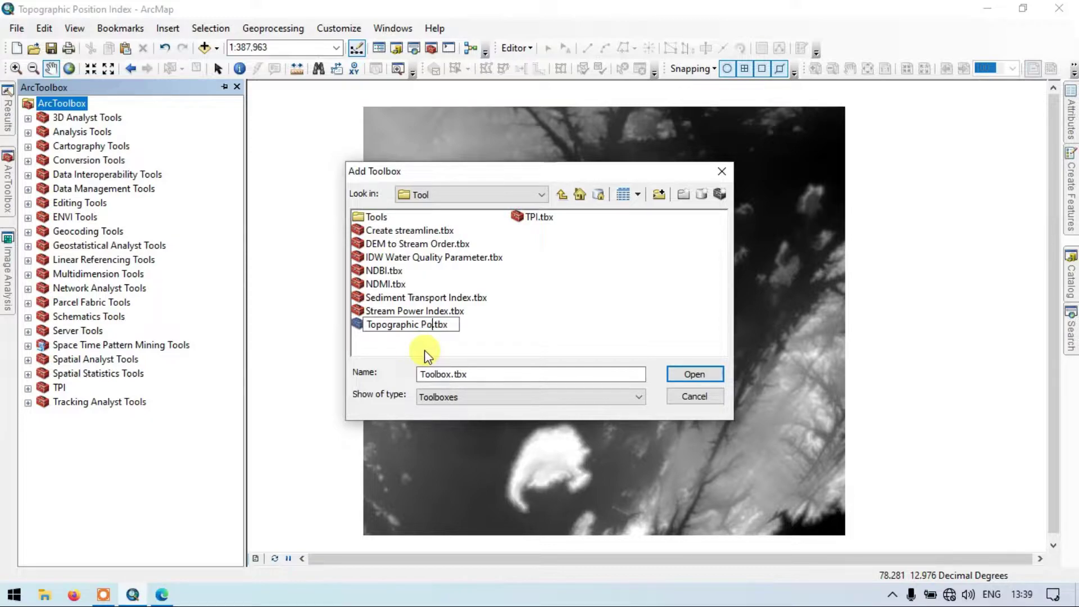
type("ion Index")
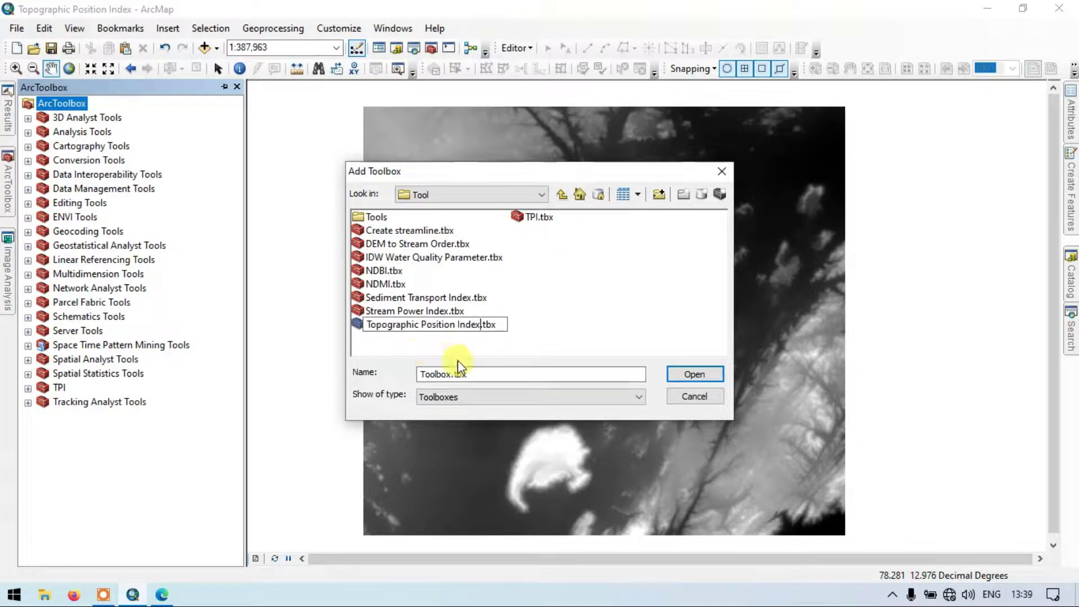
left_click(615, 348)
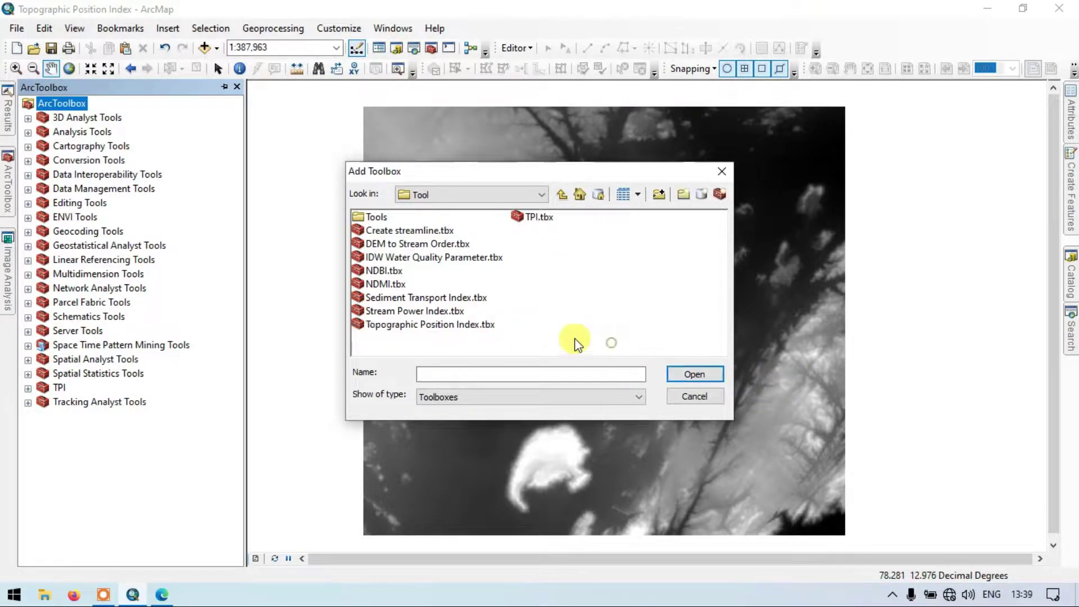
Step: Load Topographic Position Index.tbx into ArcToolbox and collapse the TPI toolbox
left_click(413, 325)
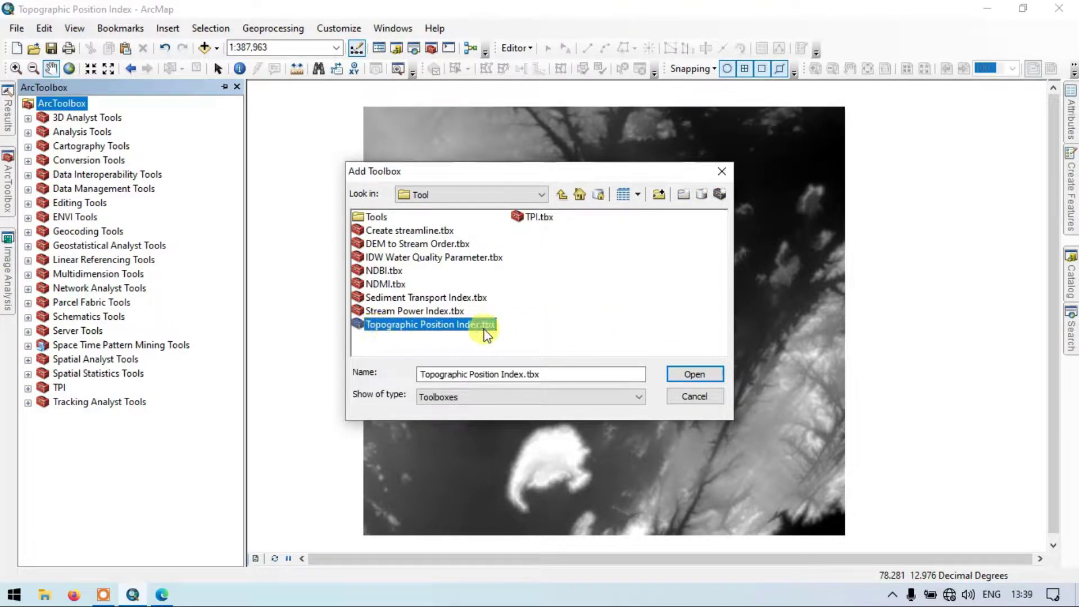
left_click(691, 375)
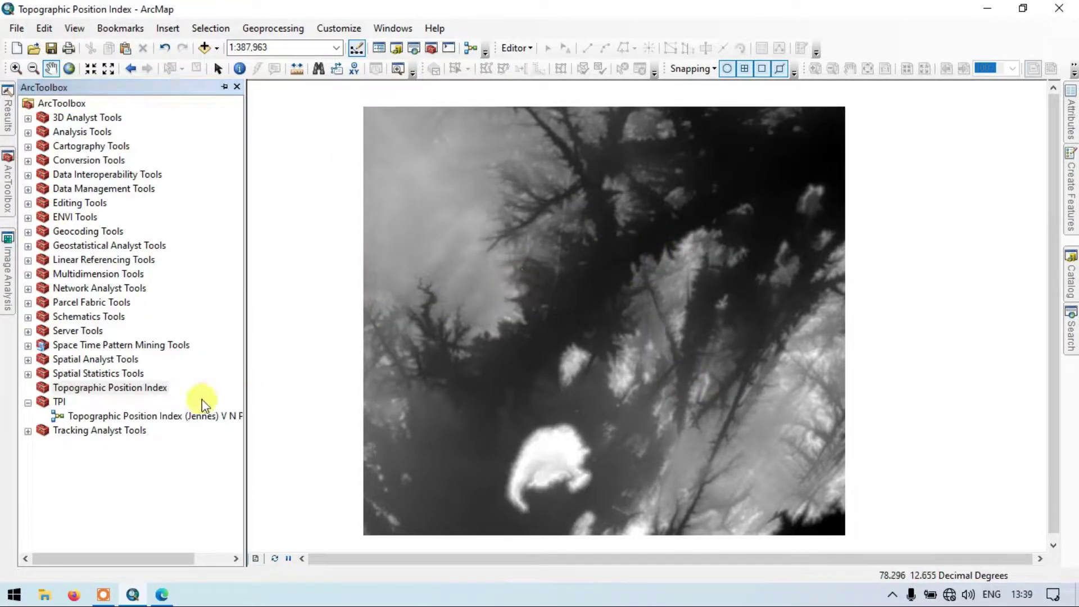
left_click(27, 403)
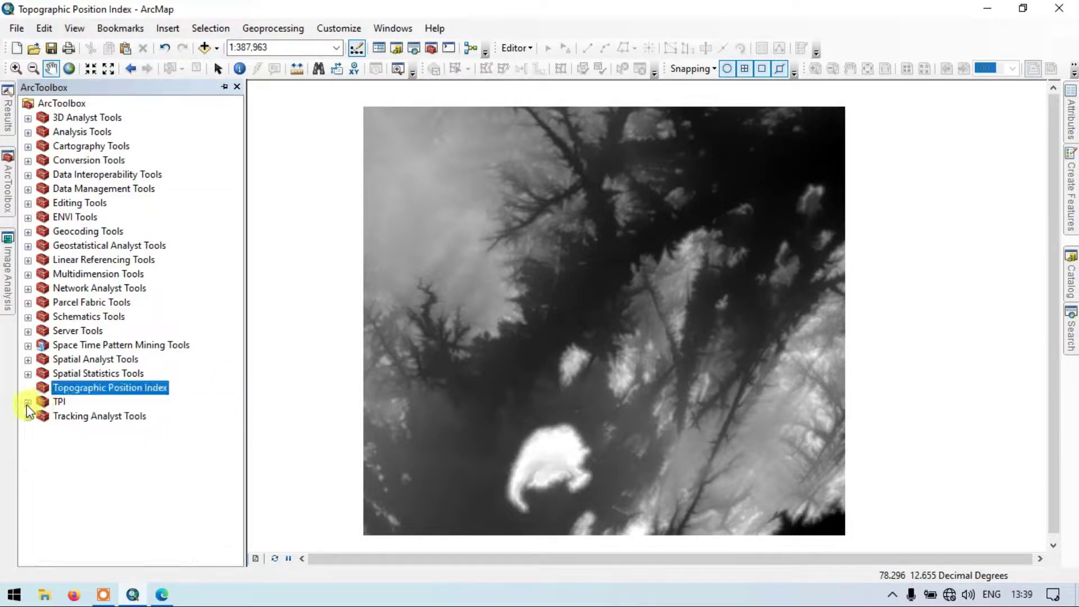
Step: Create a new model in the Topographic Position Index toolbox and enlarge its window over the map
right_click(120, 388)
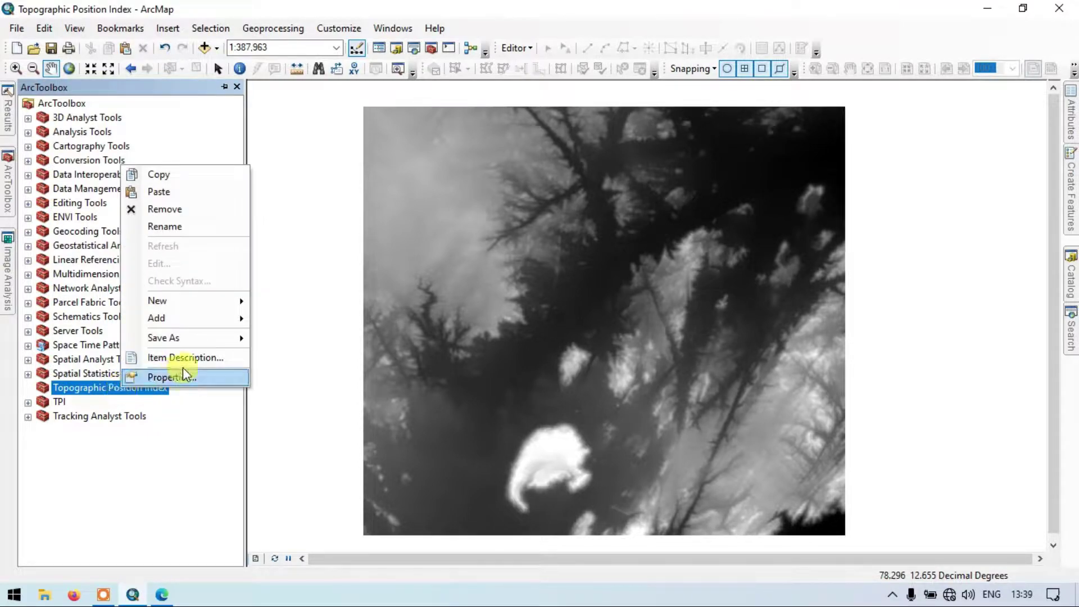
mouse_move(228, 310)
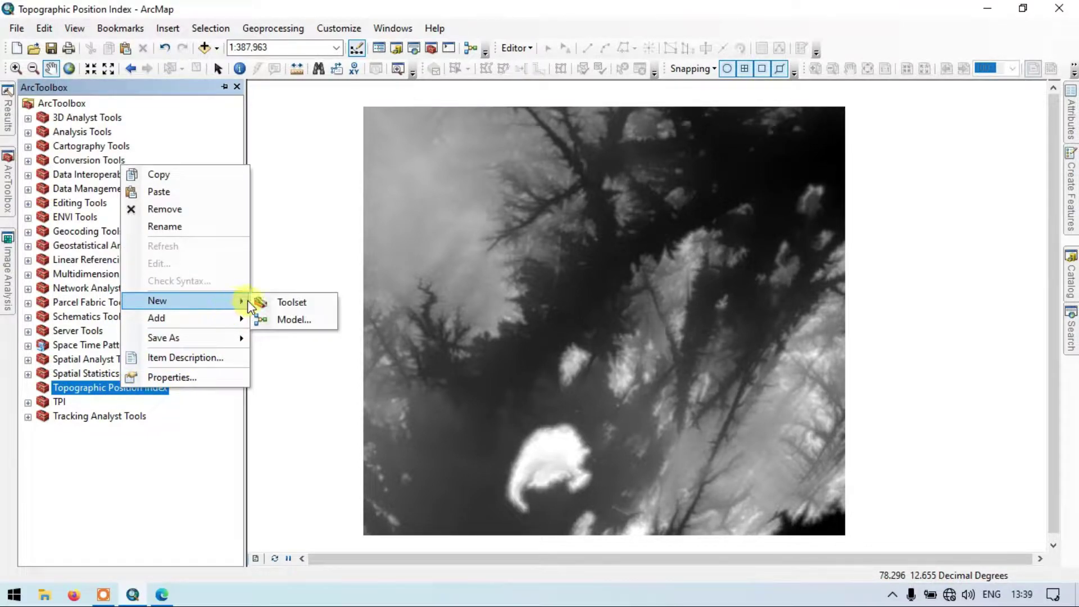
left_click(269, 320)
left_click(783, 157)
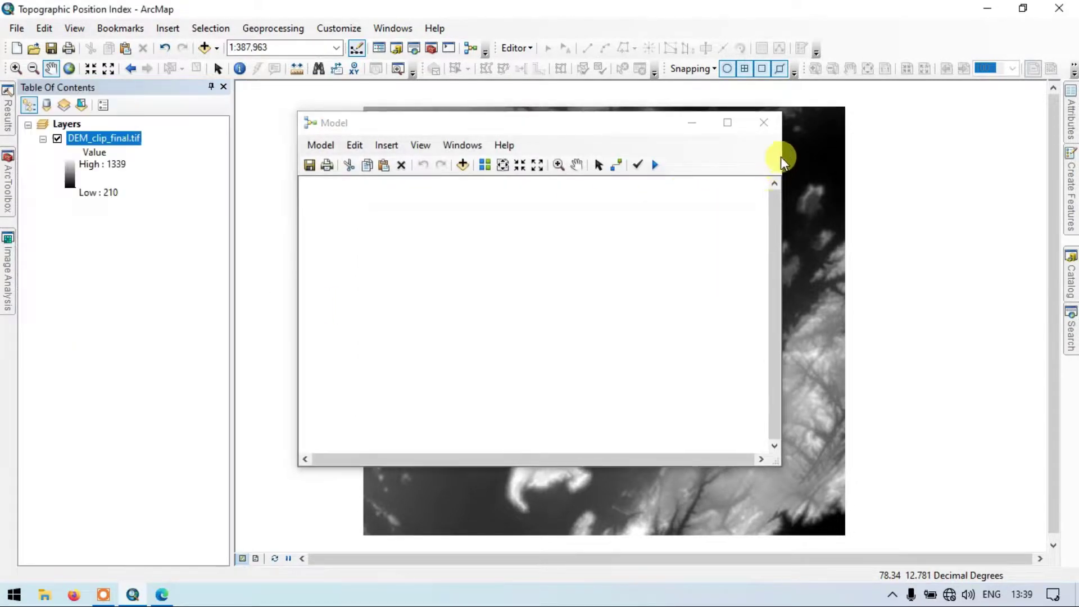
left_click_drag(782, 148, 978, 163)
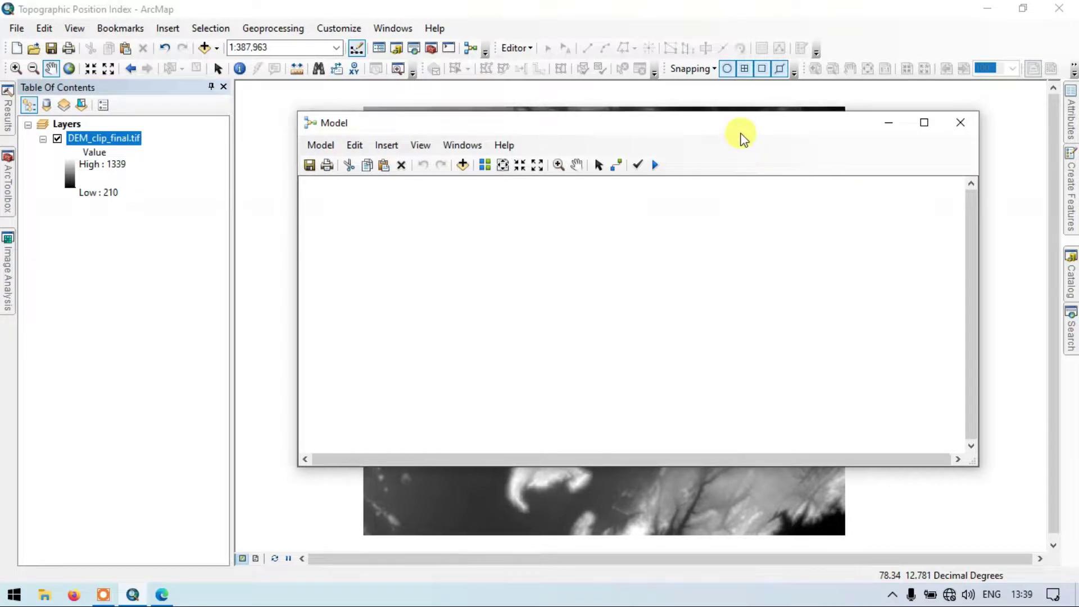
left_click_drag(726, 125, 665, 113)
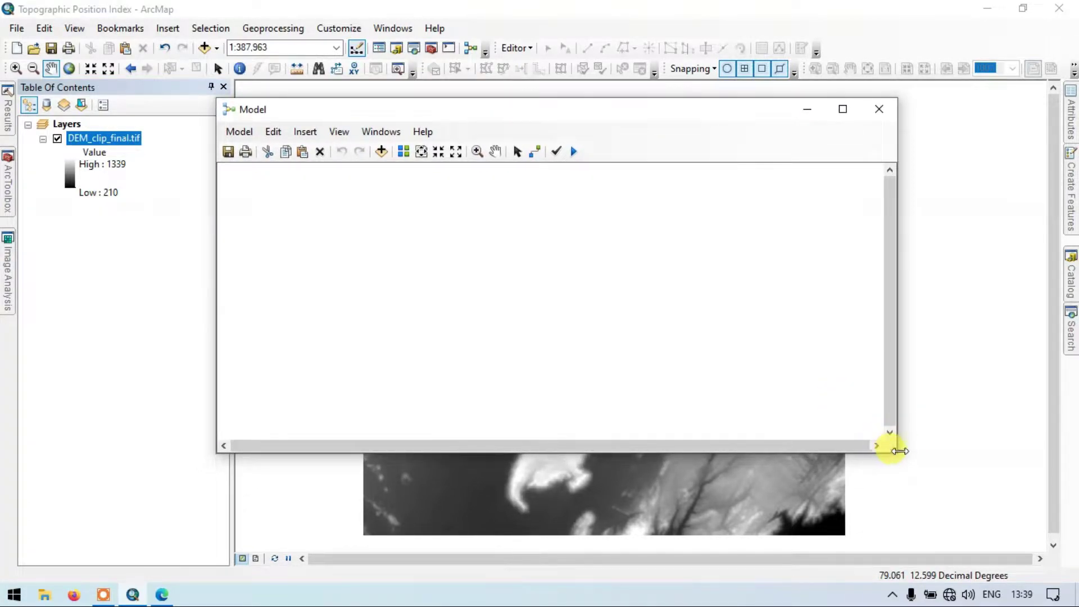
left_click_drag(896, 447, 981, 462)
left_click_drag(687, 110, 671, 132)
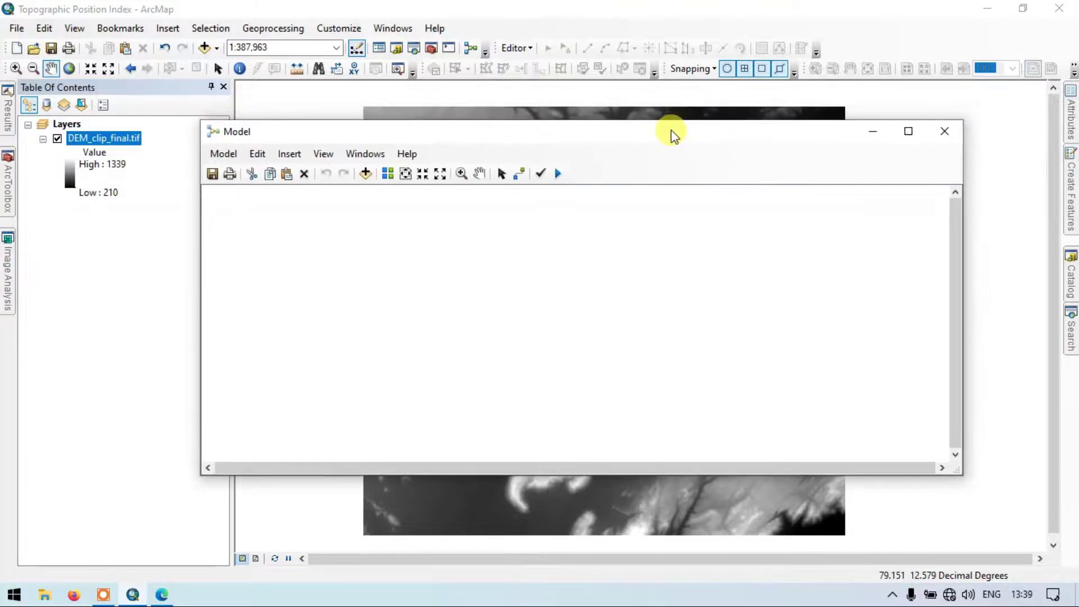
Step: Set the model's name to TopographicPositionIndex in its properties
left_click(224, 152)
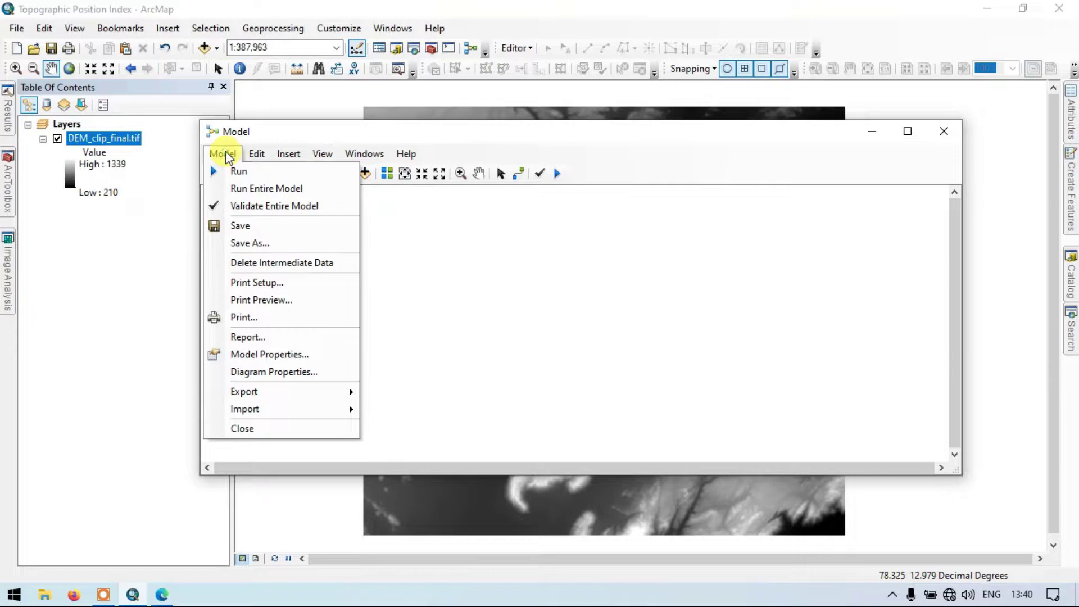
left_click(271, 353)
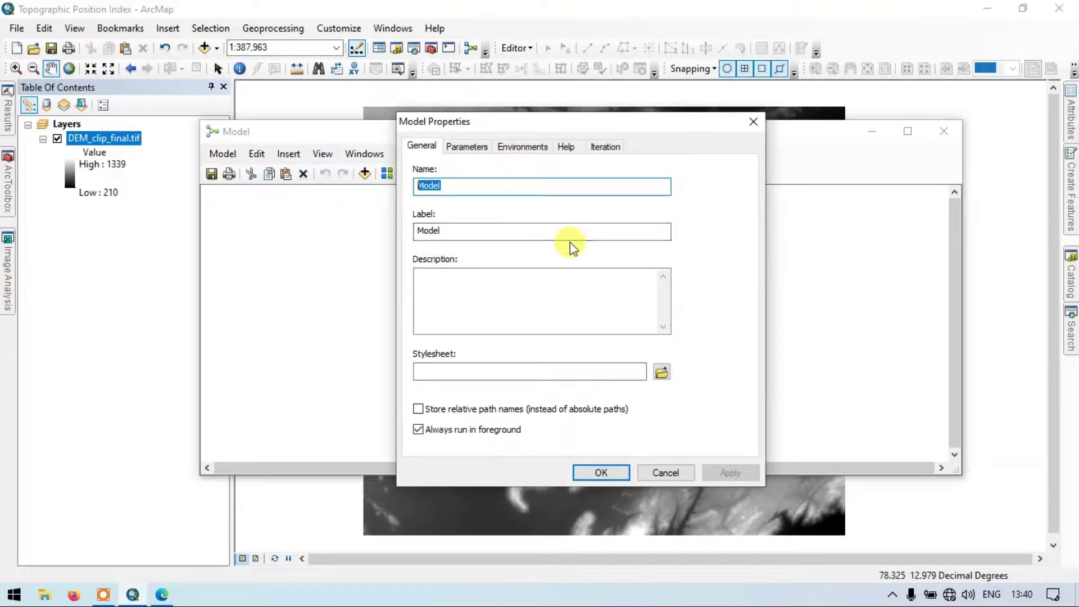
type("Tpo")
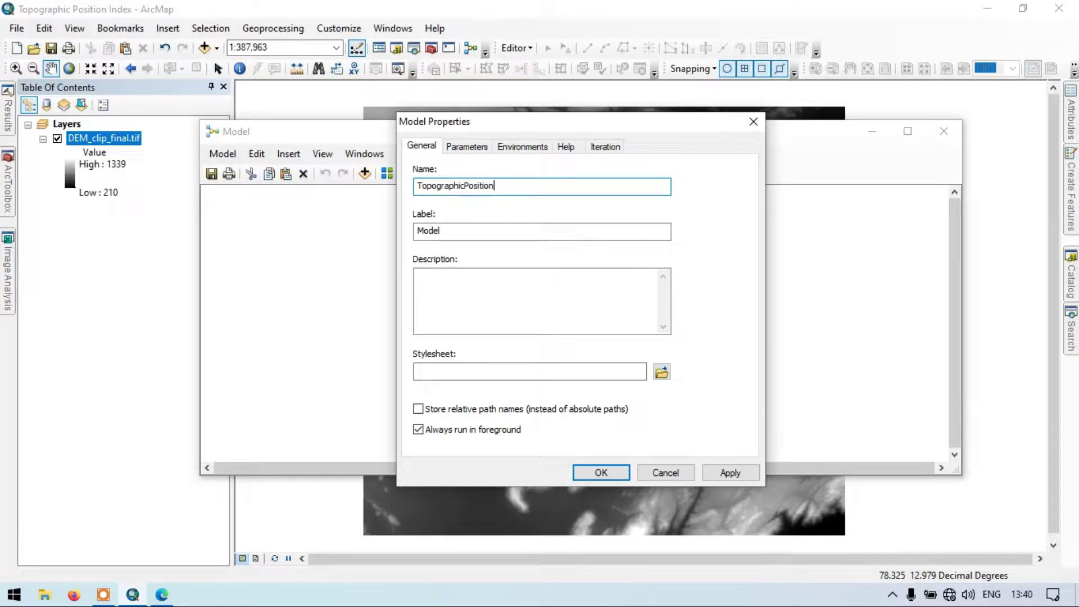
type("Index")
Step: Reuse the model name as its label, spaced out as "Topographic Position Index"
double_click(472, 235)
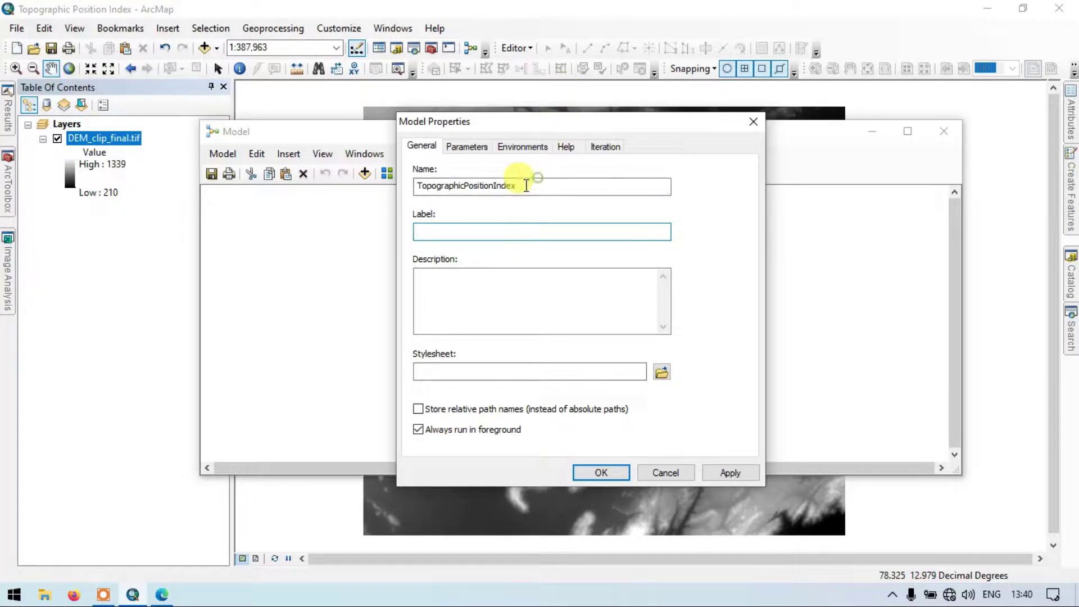
left_click_drag(550, 182, 424, 181)
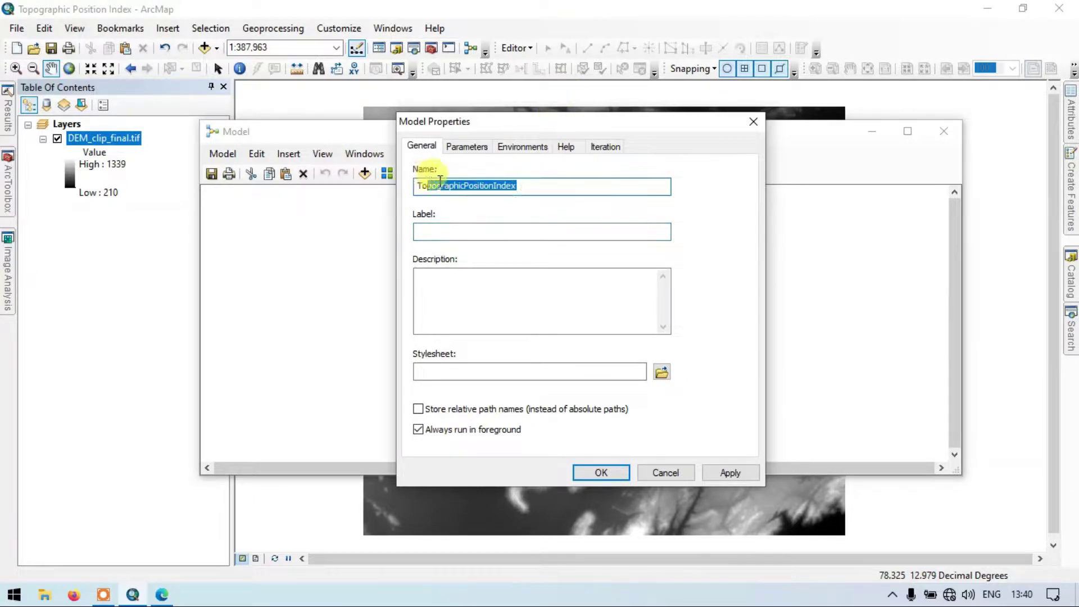
left_click_drag(514, 185, 414, 185)
key("ctrl+c")
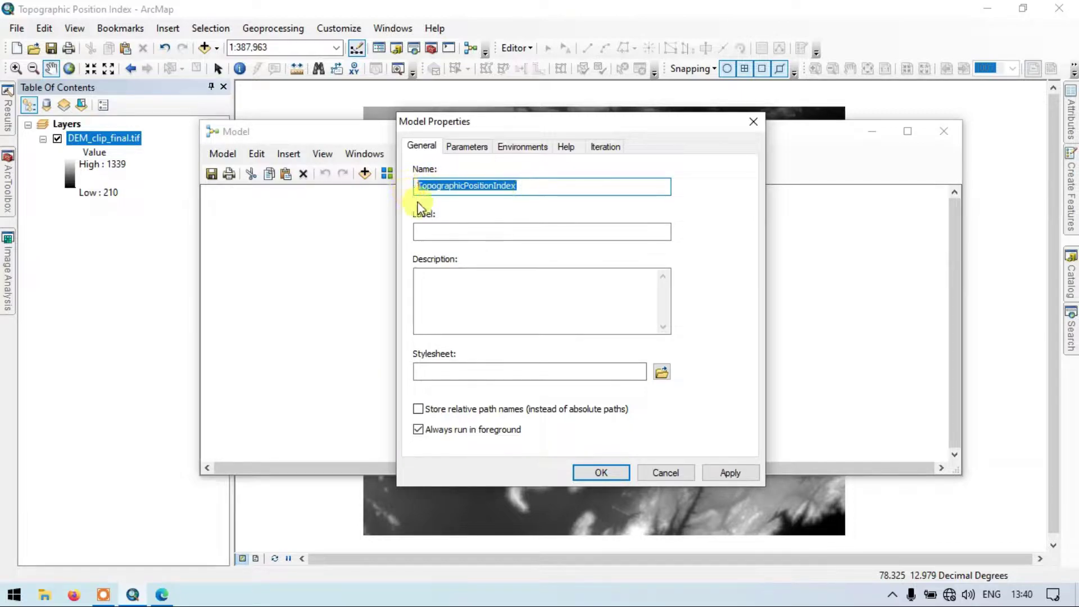
left_click(448, 226)
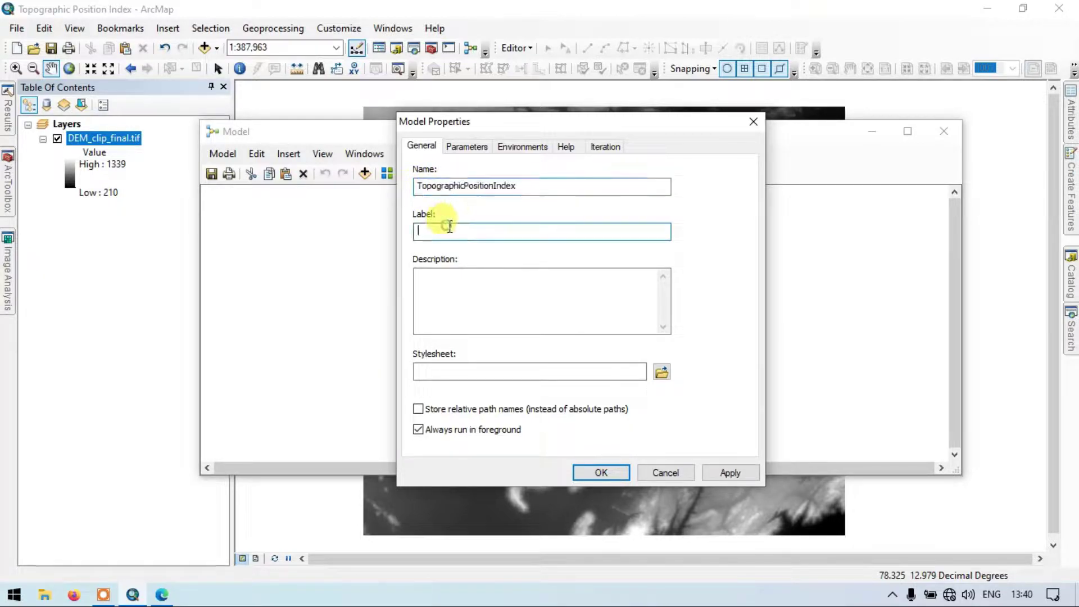
key("ctrl+v")
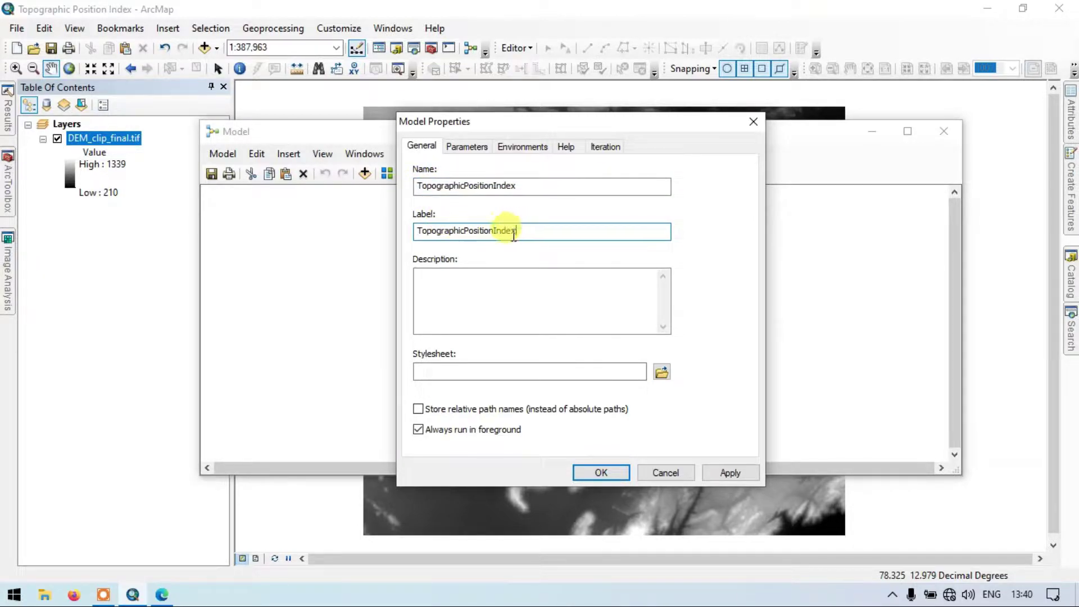
left_click(462, 231)
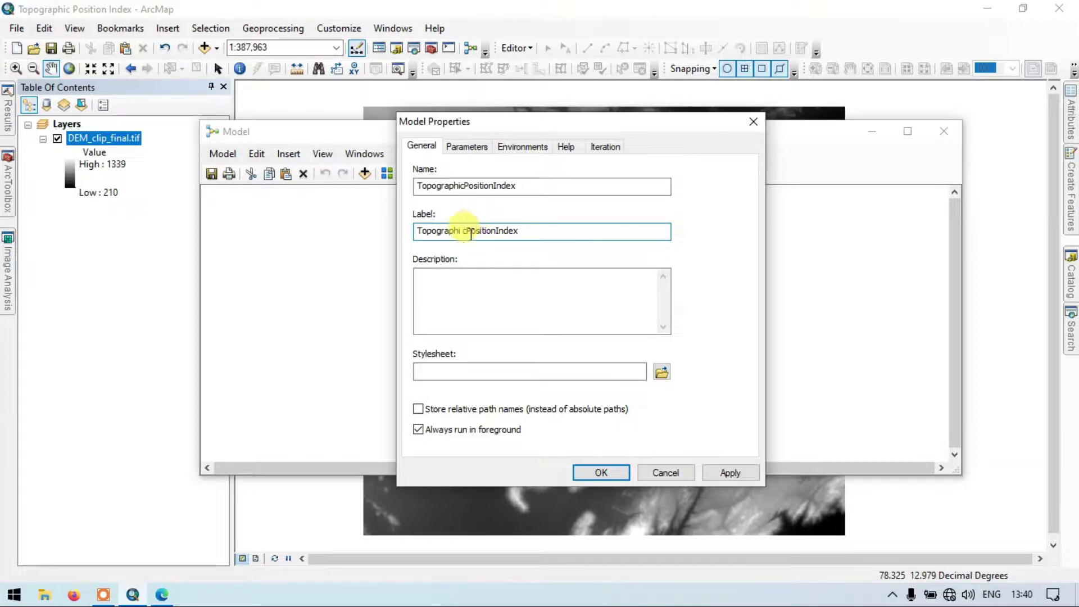
key("BackSpace")
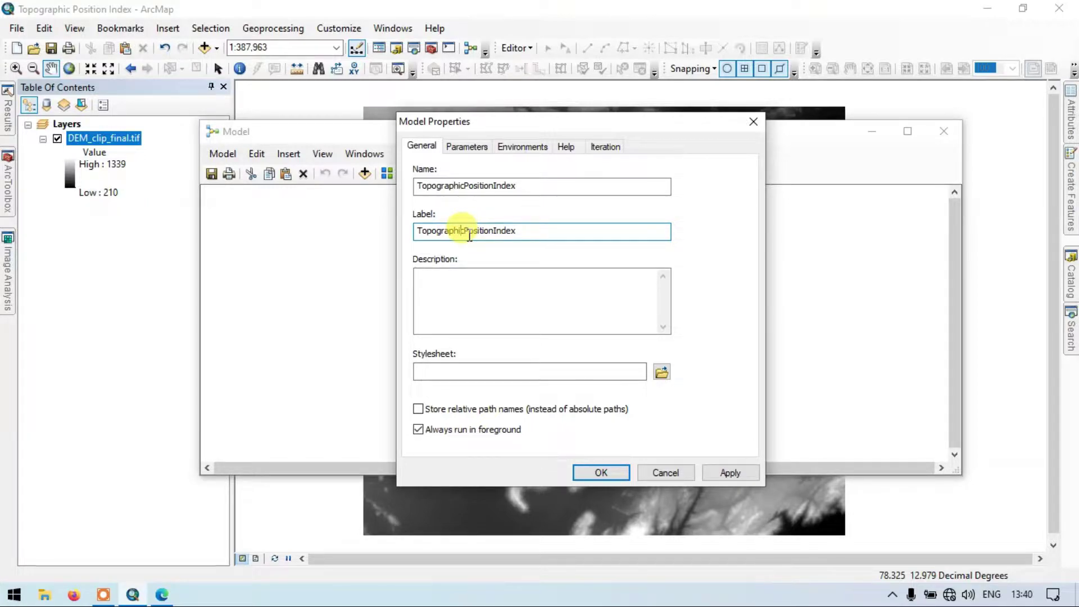
left_click(464, 239)
left_click(496, 231)
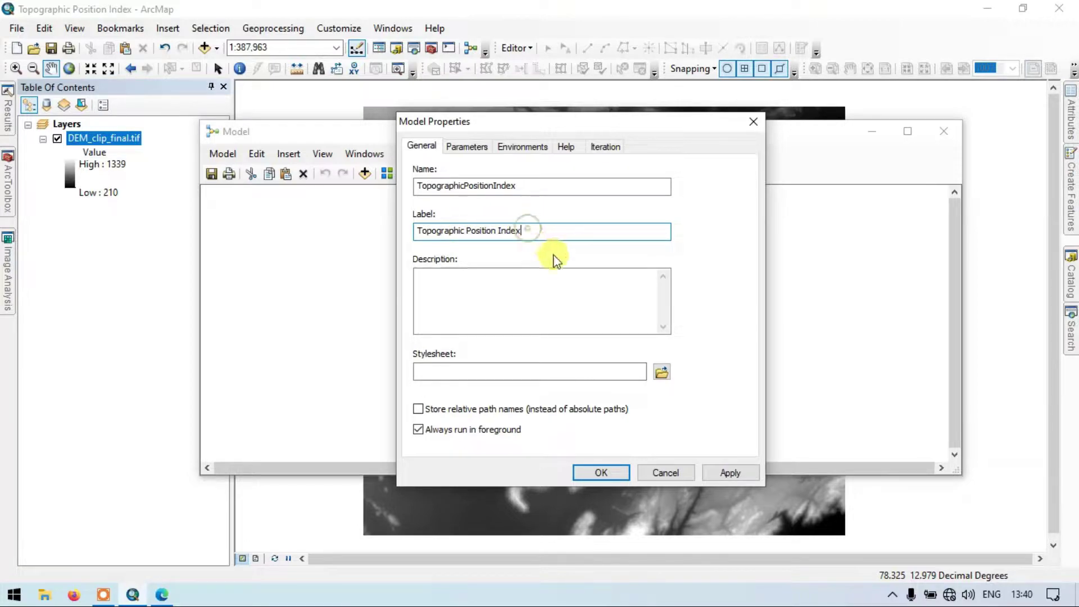
Step: Extend the model label to "Topographic Position Index(TPI)-Terra Spatial" and apply the model properties
type("(")
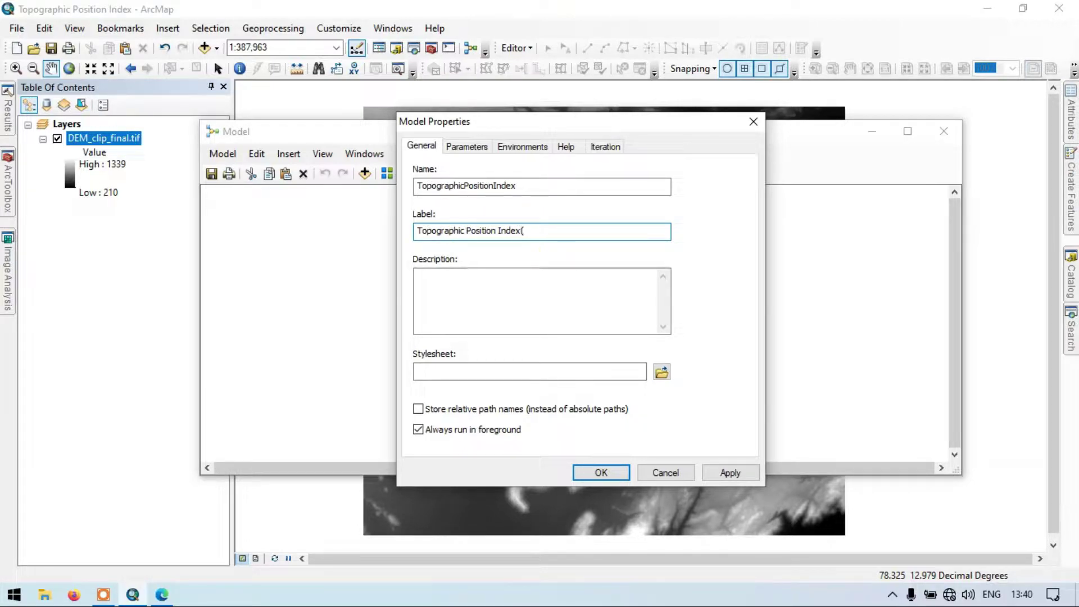
type("T")
type("PI)-Terra")
key("BackSpace")
type("ia")
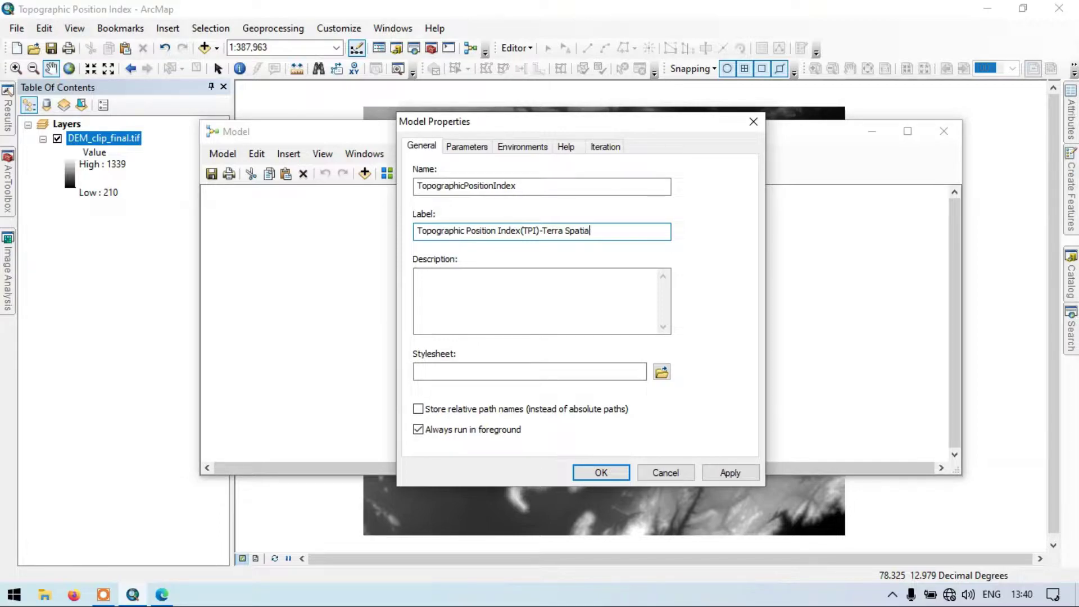
type("l")
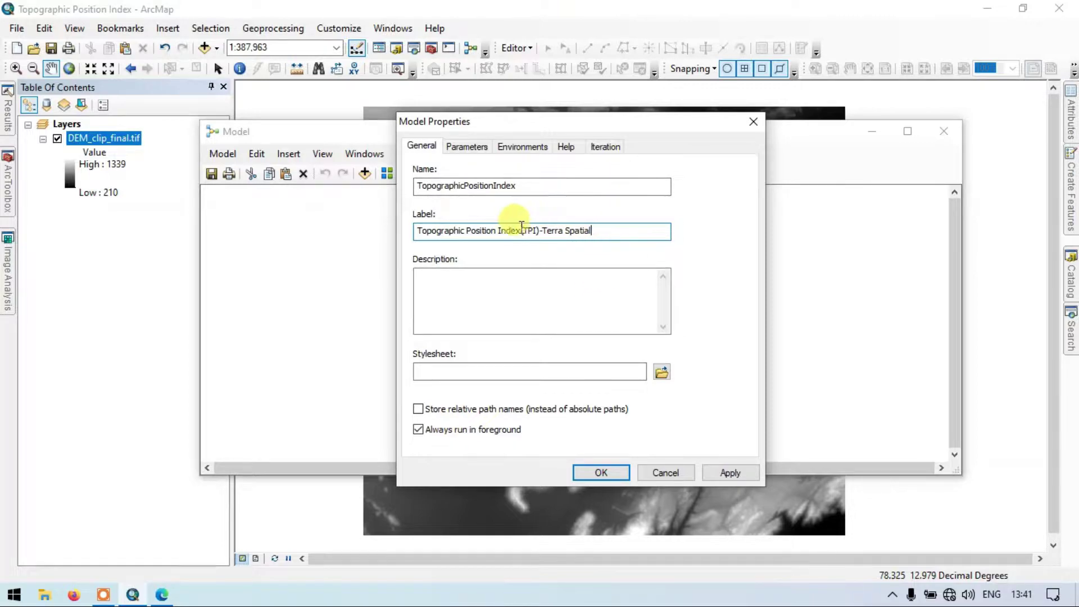
left_click(614, 474)
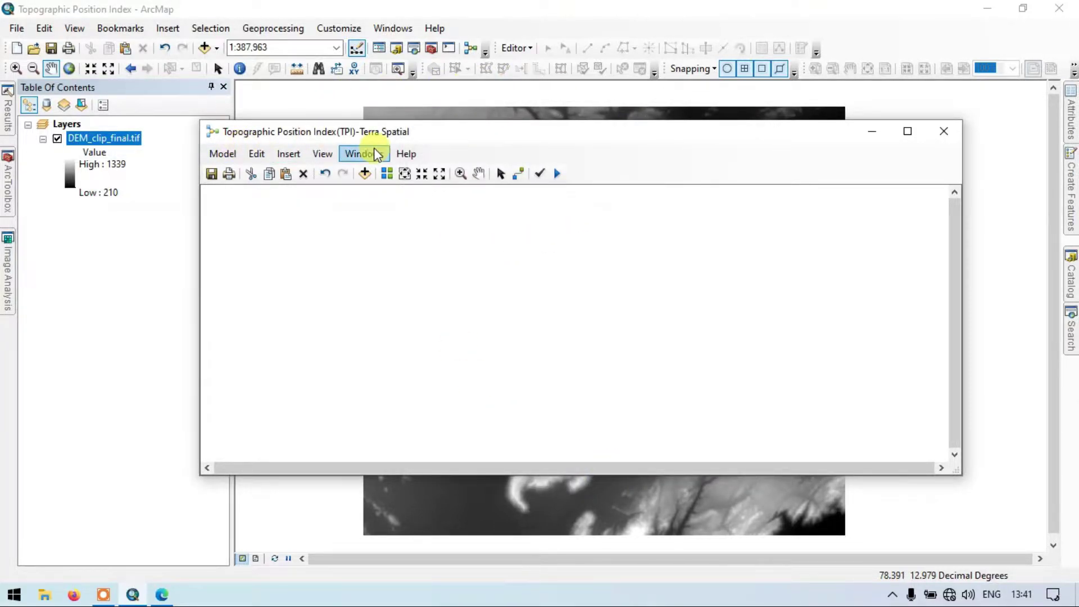
Step: Search for "Focal statistics" and place the Focal Statistics (Spatial Analyst) tool in the empty model
left_click_drag(479, 133, 332, 111)
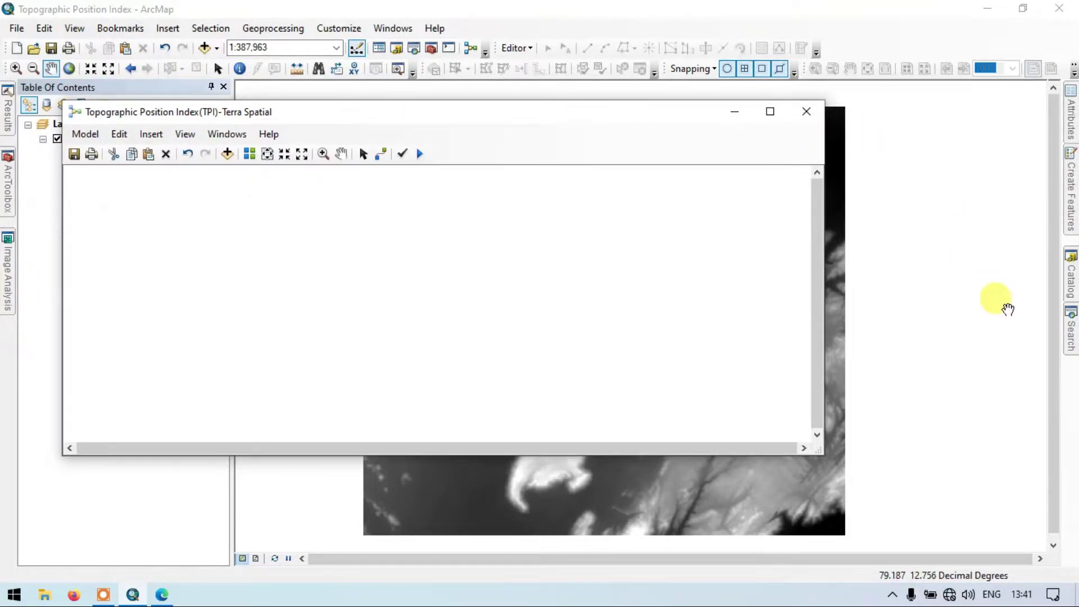
left_click(1071, 330)
double_click(882, 144)
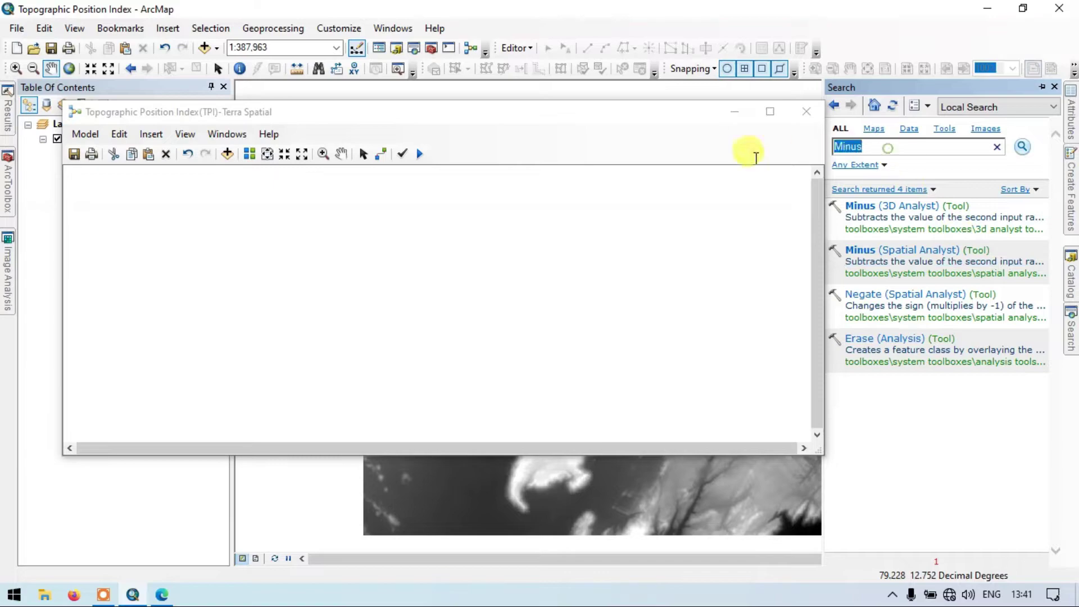
key("BackSpace")
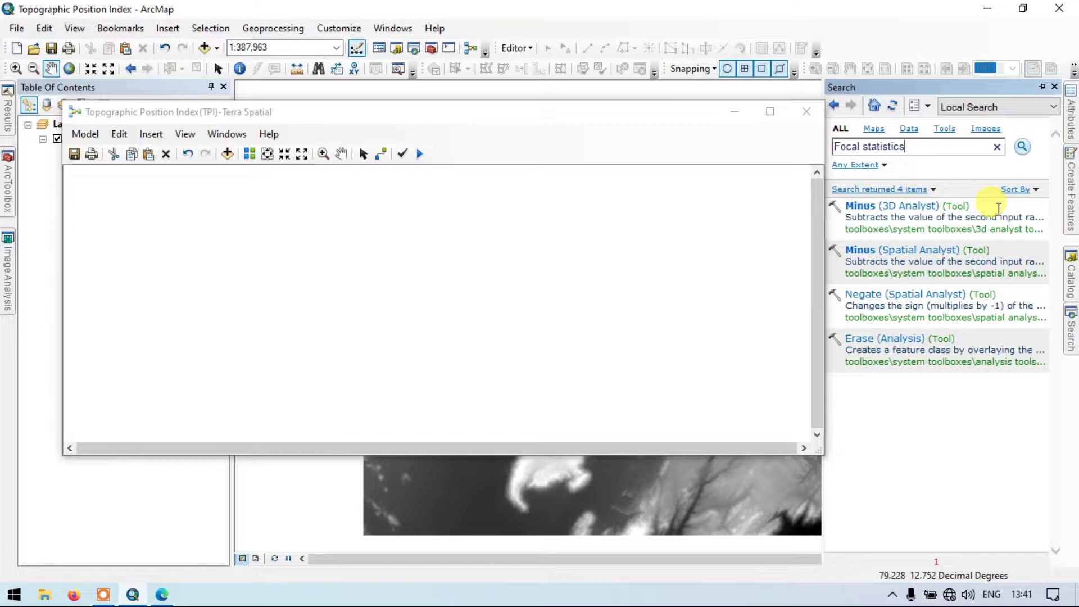
left_click(1023, 146)
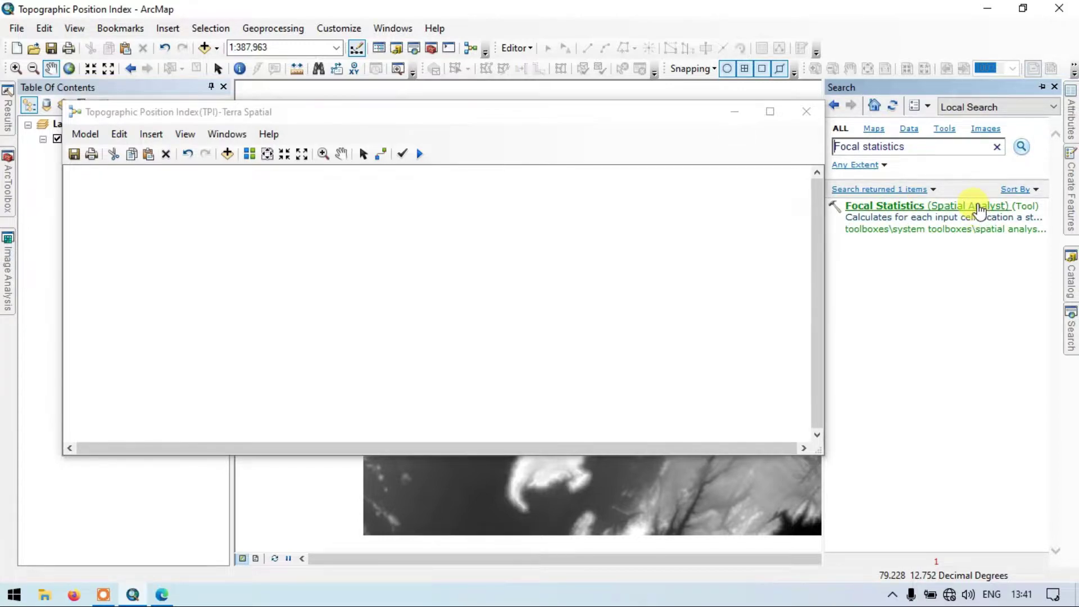
left_click_drag(976, 207, 238, 240)
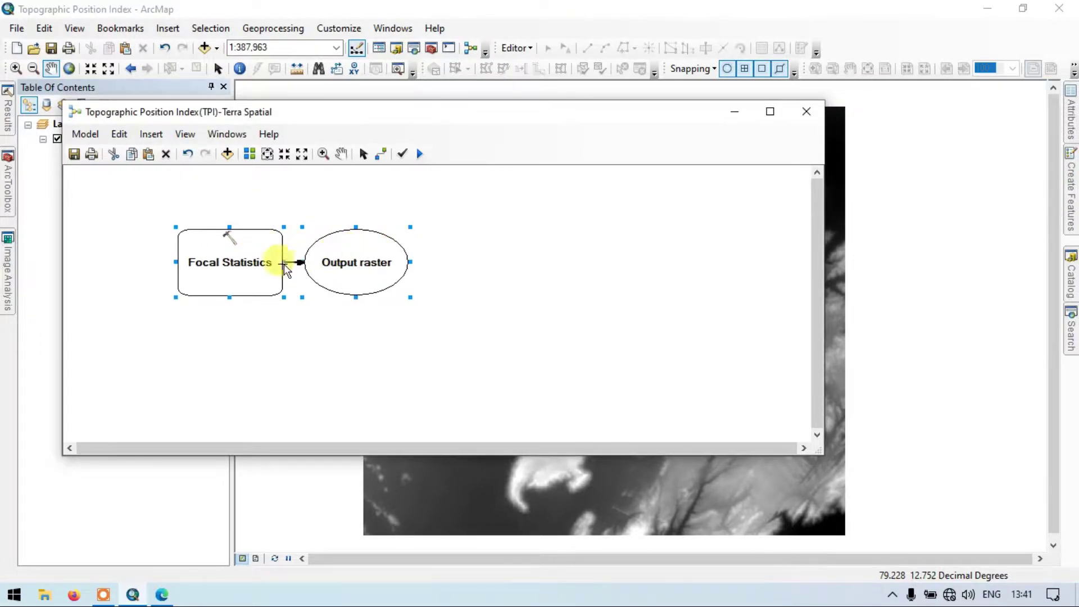
left_click_drag(268, 247, 280, 251)
Step: Make the Input raster parameter of Focal Statistics a model variable and shift the elements slightly away from the canvas edge
right_click(245, 246)
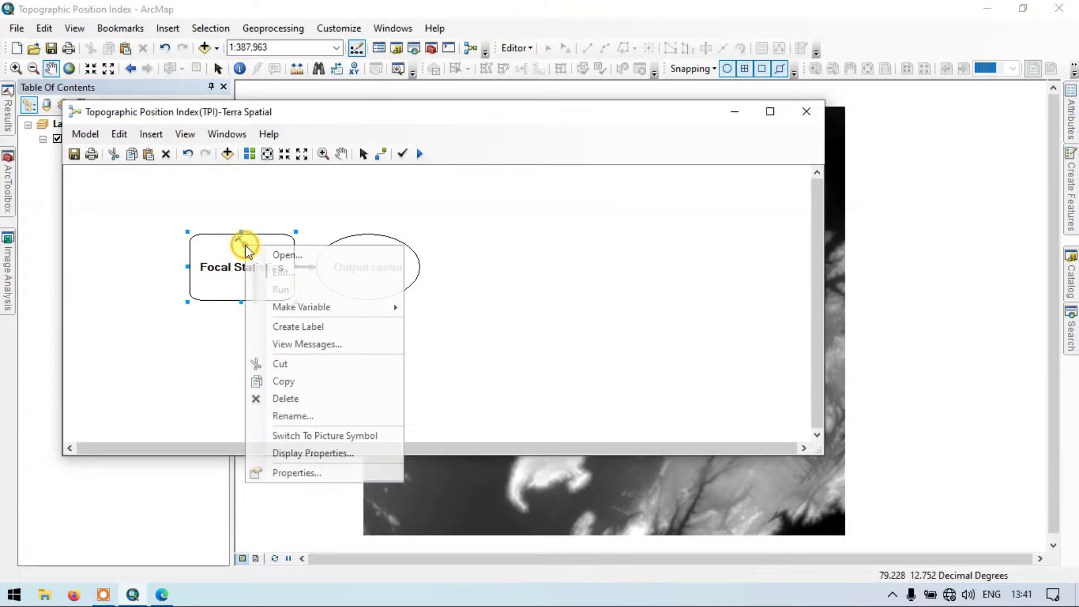
mouse_move(393, 308)
mouse_move(479, 310)
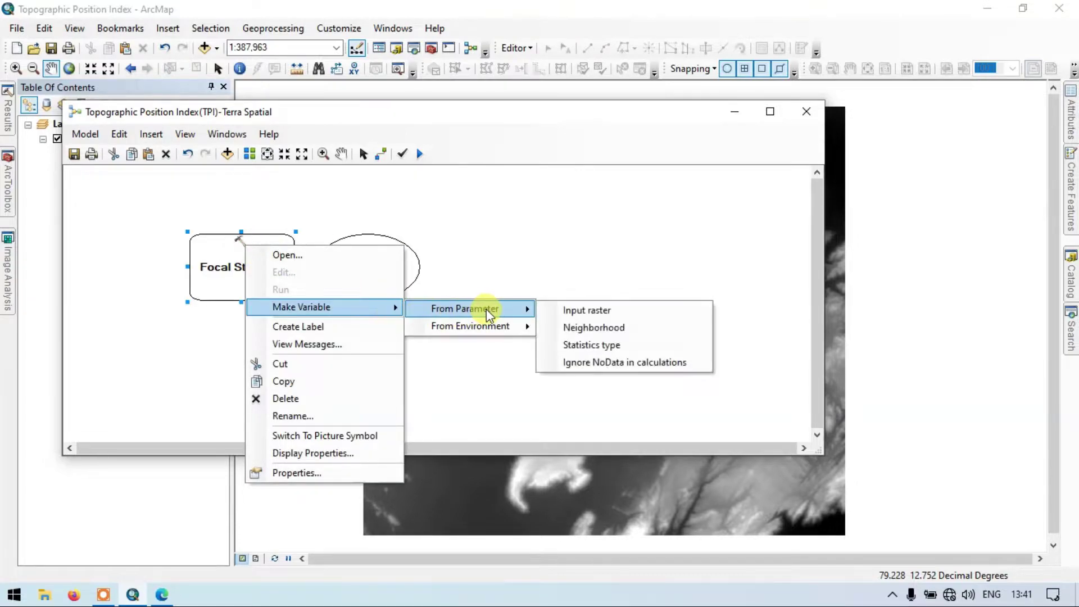
left_click(588, 313)
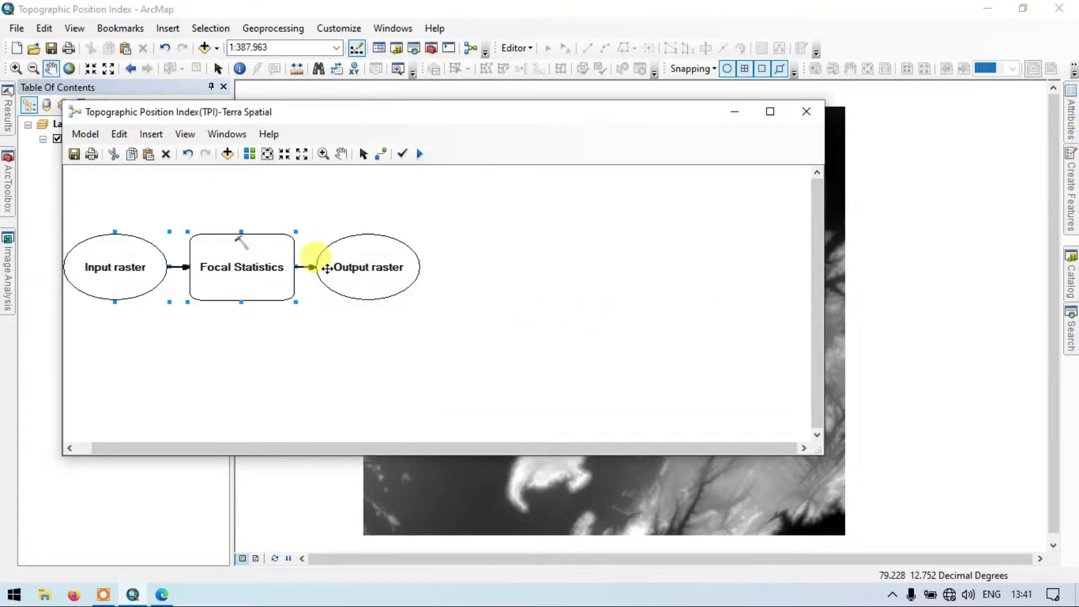
left_click_drag(265, 242, 281, 253)
left_click_drag(383, 267, 399, 284)
left_click(374, 409)
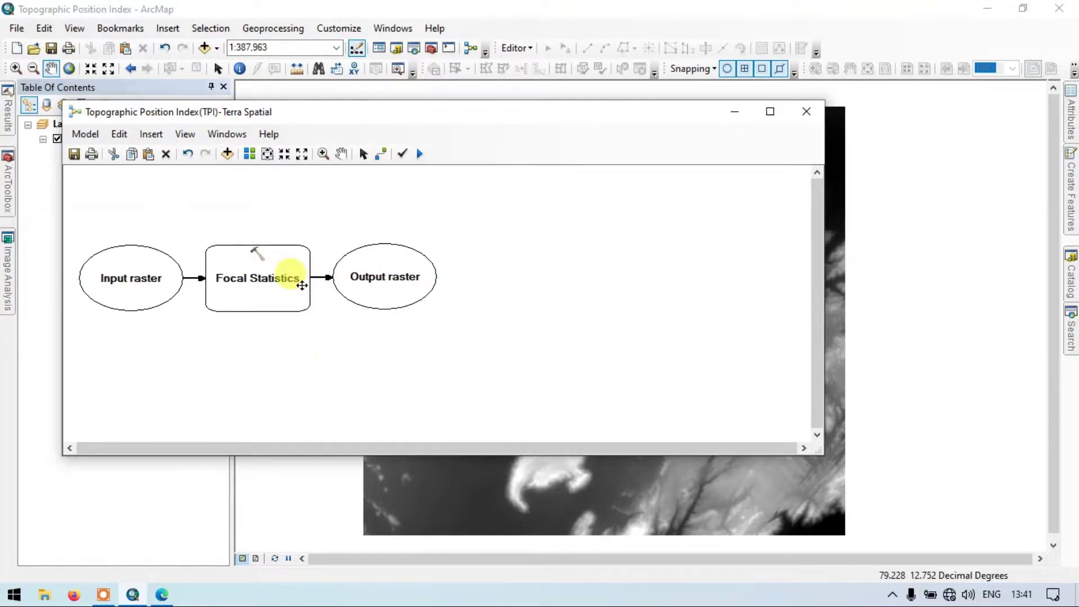
Step: Make the Neighborhood parameter of Focal Statistics a model variable and place it below, between Input raster and the tool
right_click(291, 273)
mouse_move(409, 330)
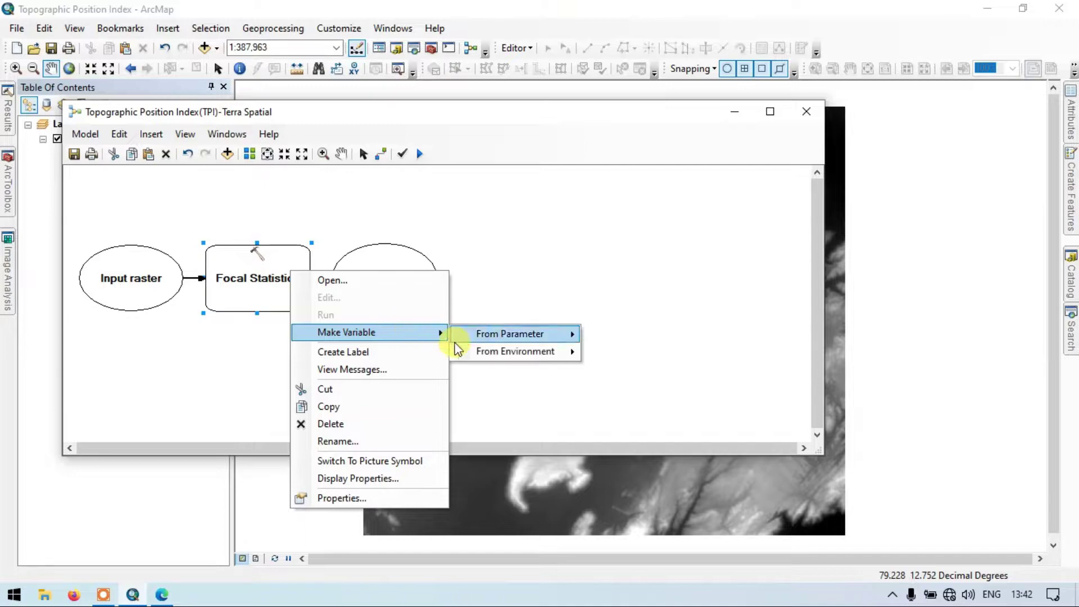
mouse_move(537, 337)
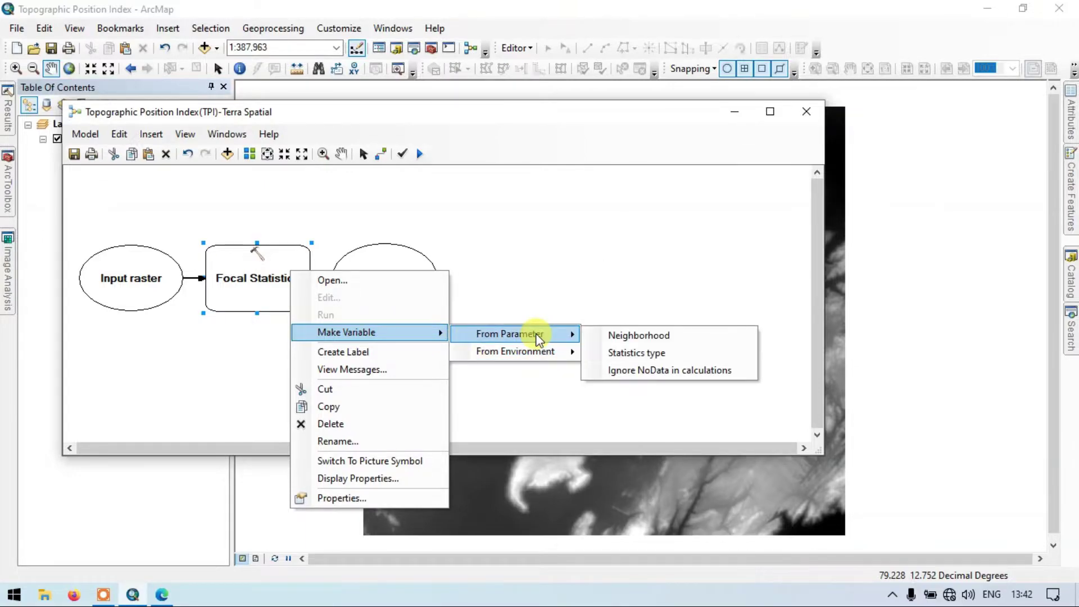
left_click(615, 348)
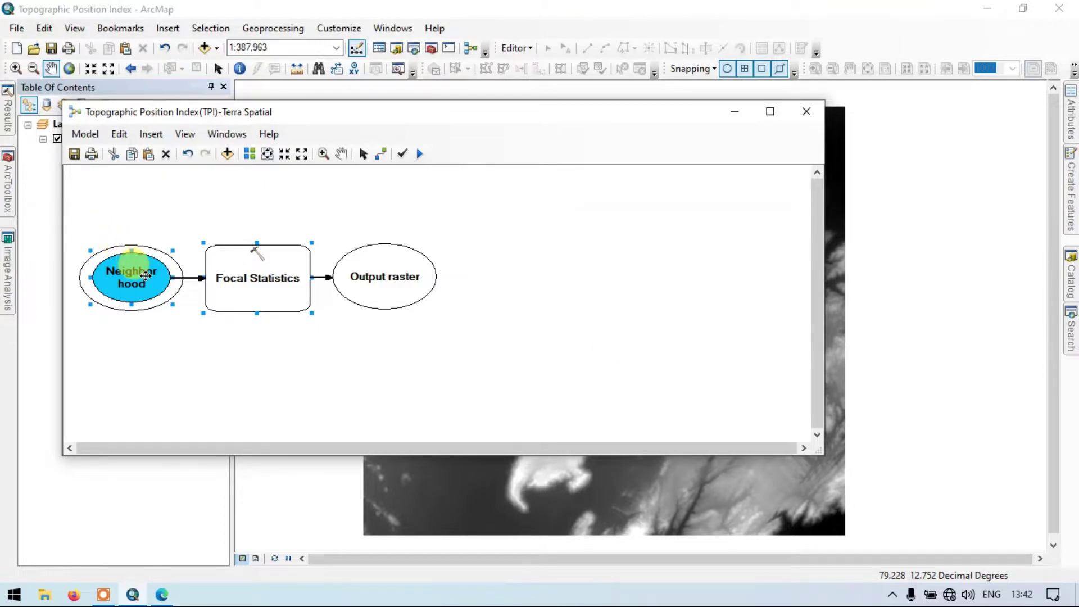
mouse_move(142, 284)
left_click(163, 336)
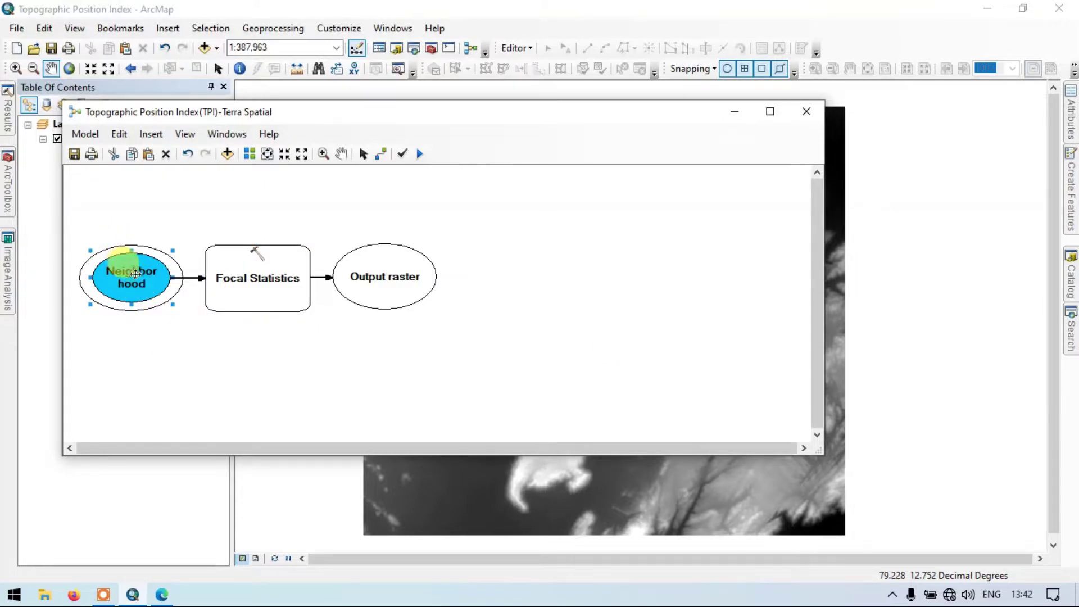
left_click_drag(134, 274, 203, 358)
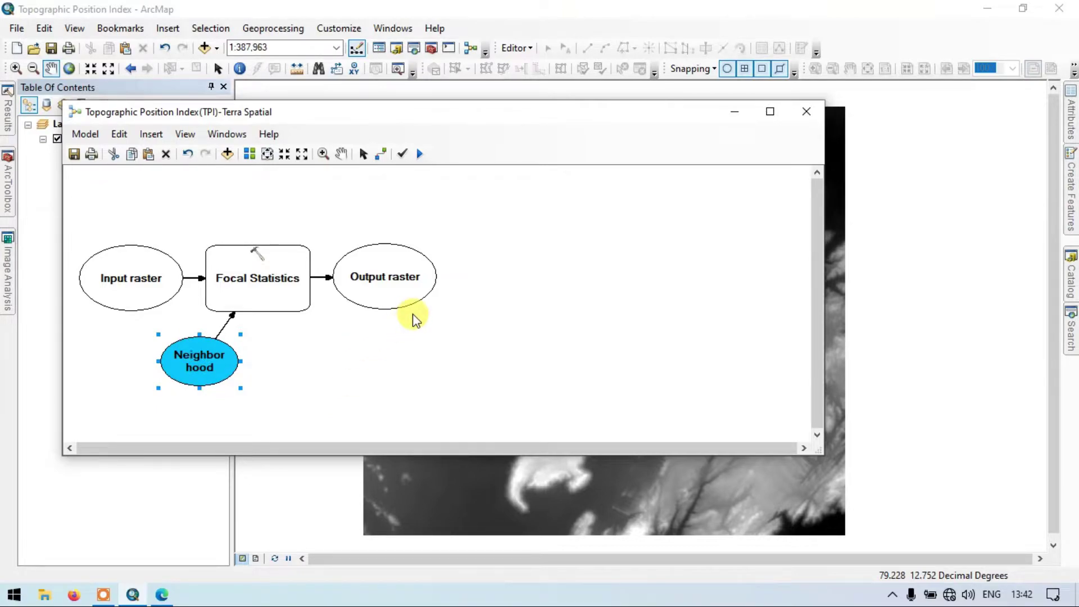
left_click(371, 328)
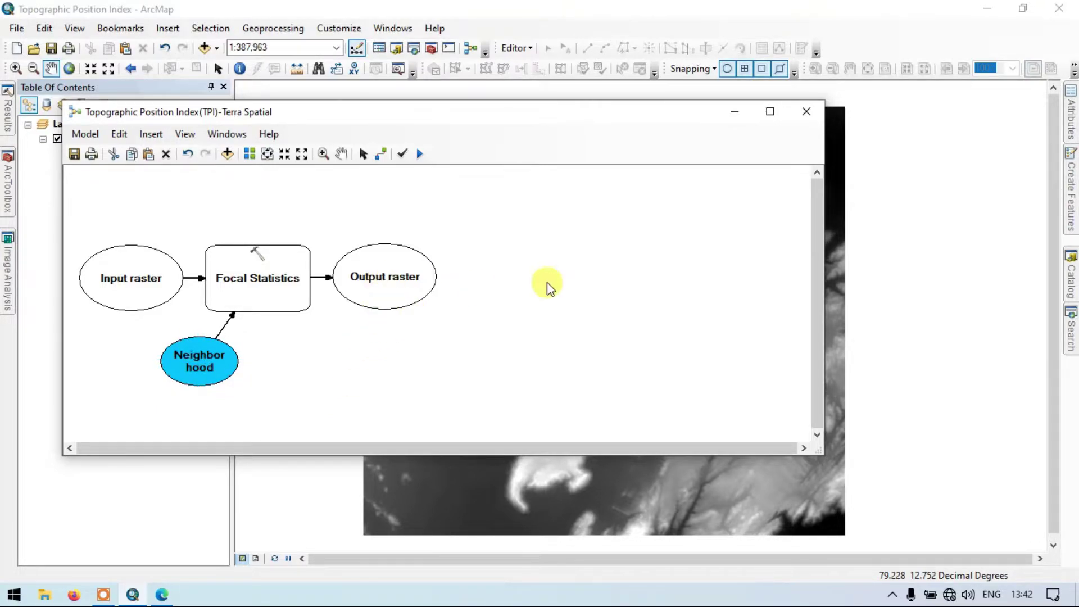
Step: Search for "Minus" and add the Minus (Spatial Analyst) tool to the model beside the Focal Statistics output raster
mouse_move(544, 113)
left_mouse_down()
mouse_move(578, 128)
mouse_move(547, 115)
left_mouse_up()
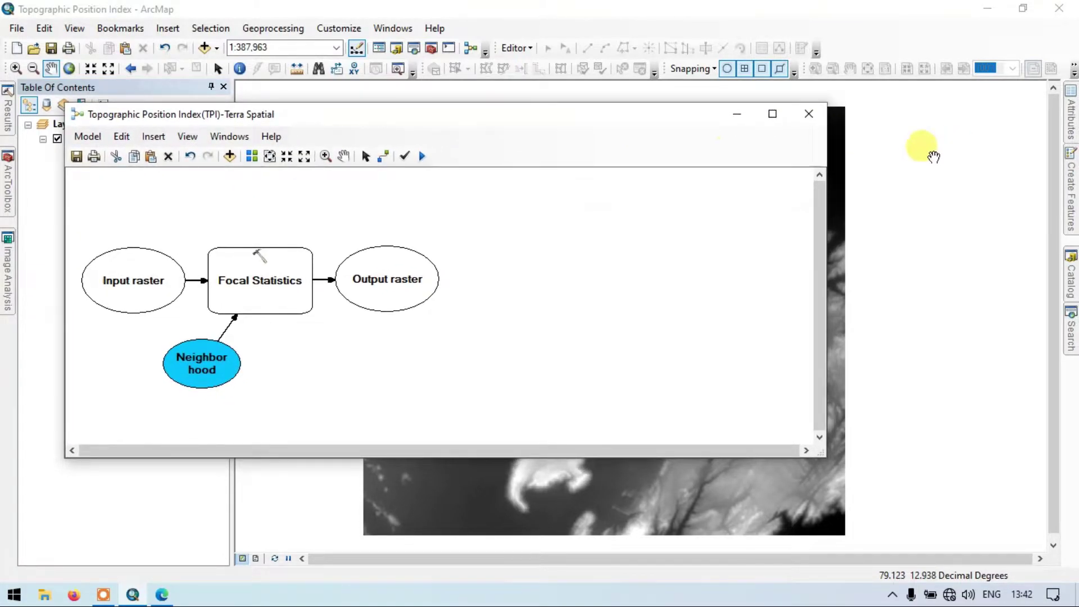
left_click(1071, 337)
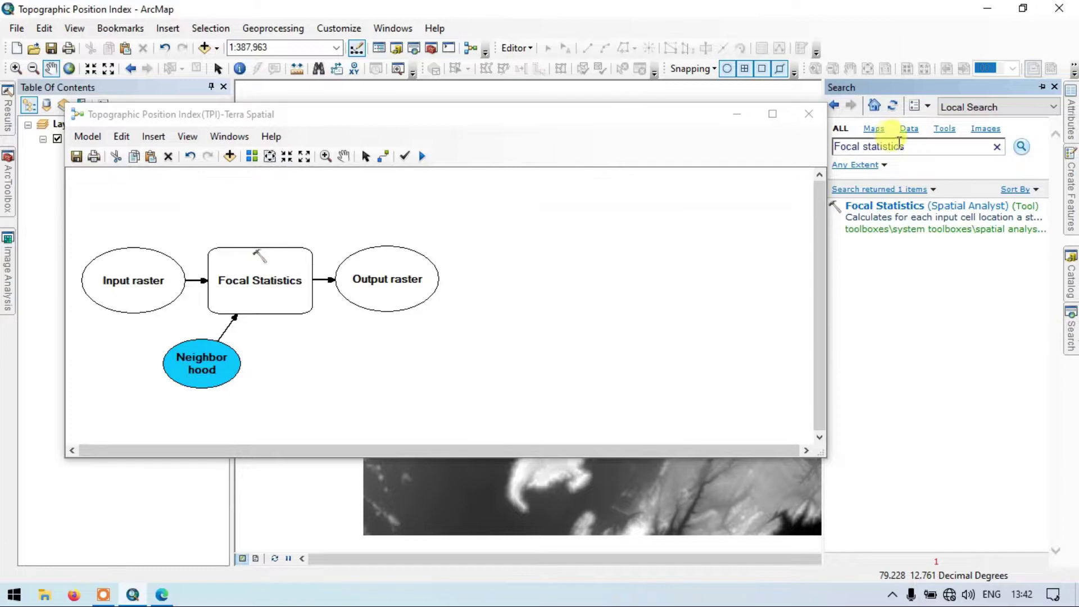
left_click_drag(824, 142, 777, 152)
left_click(942, 149)
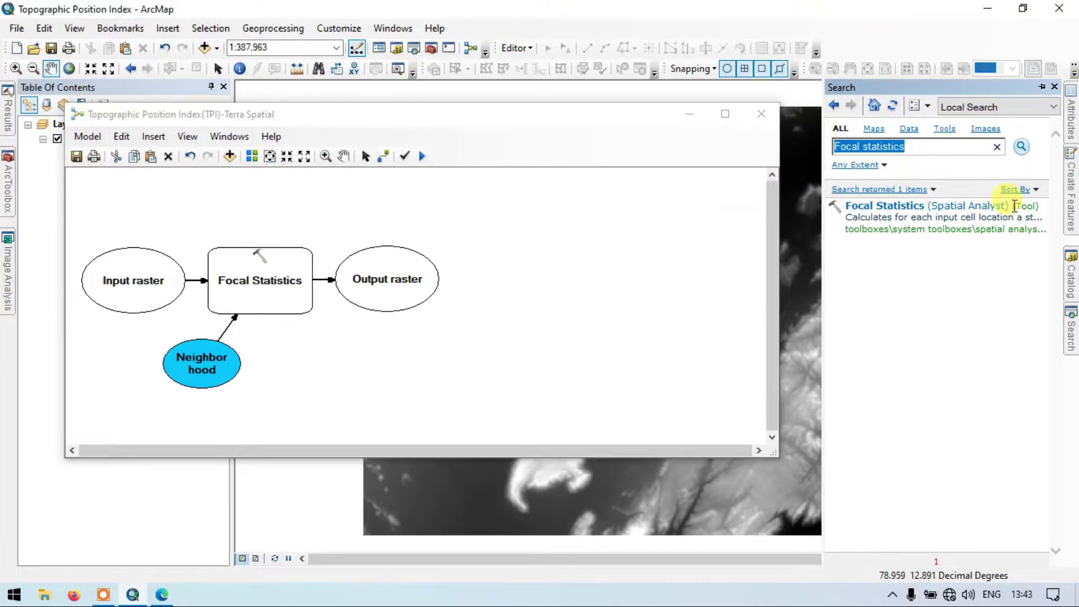
key("BackSpace")
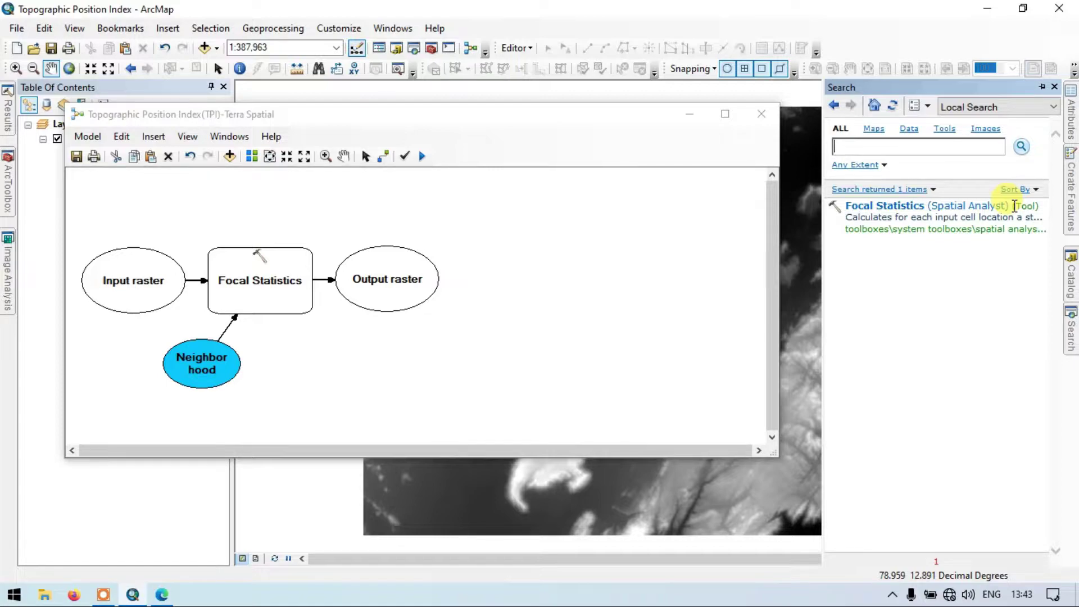
type("Minus")
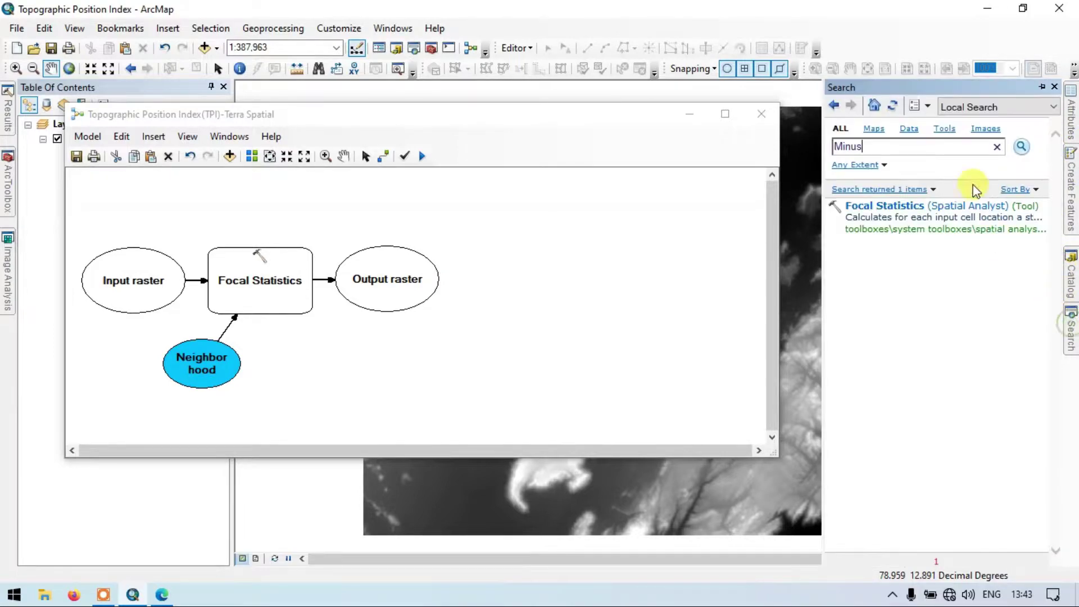
left_click(1021, 146)
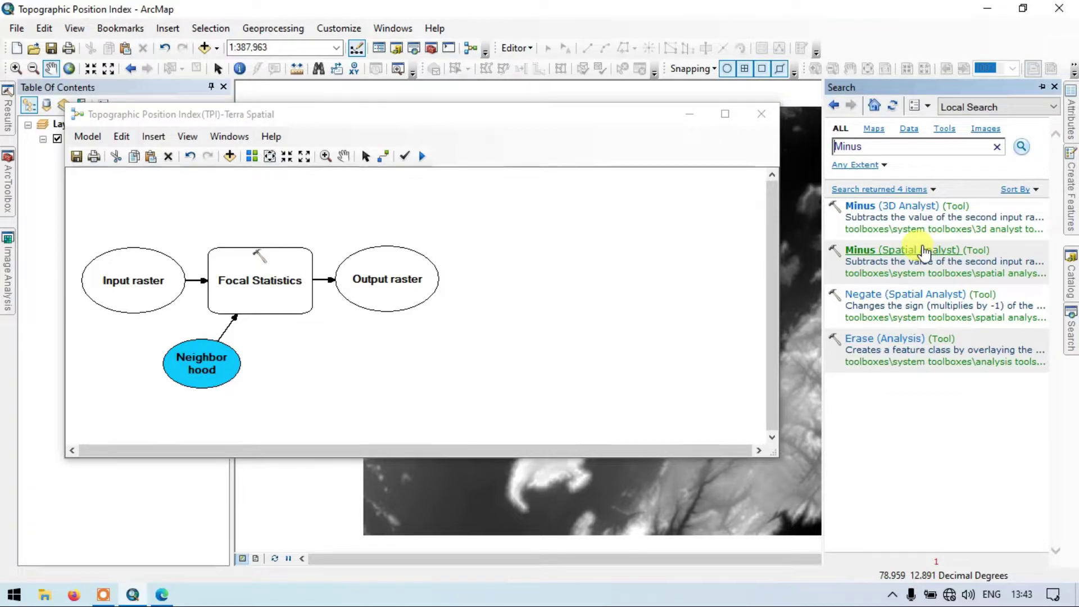
left_click_drag(924, 253, 548, 265)
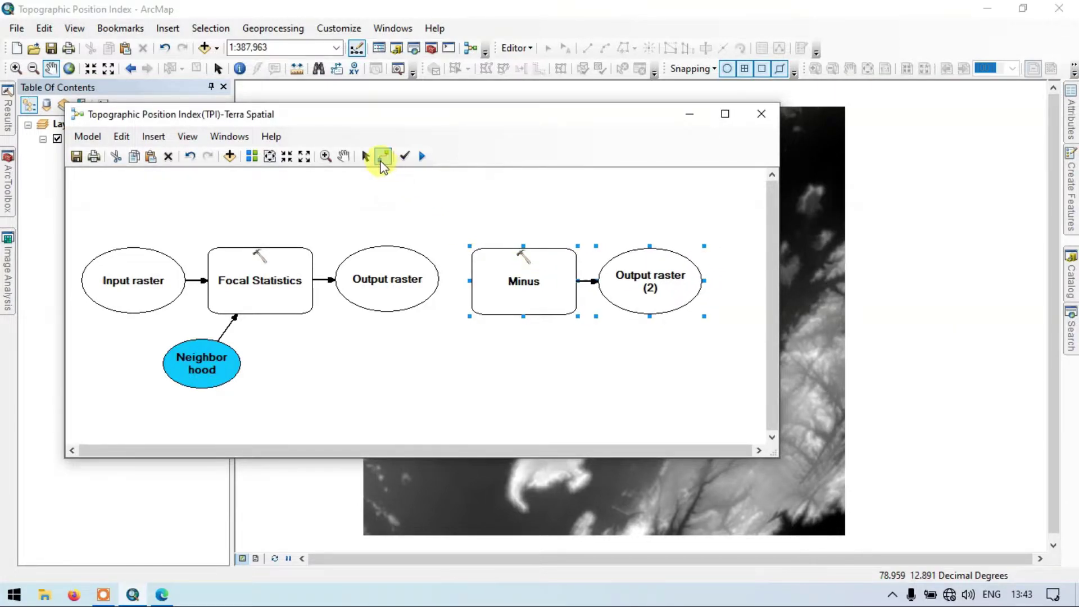
Step: Connect the Focal Statistics output raster to Minus as "Input raster or constant value 1", and return to selection mode
left_click(383, 156)
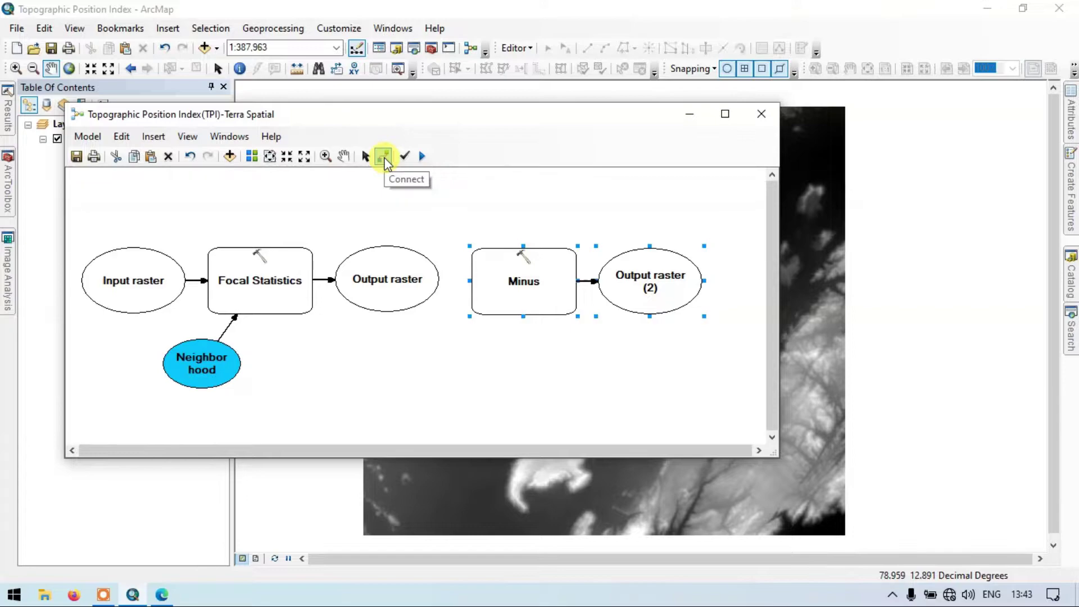
left_click(425, 272)
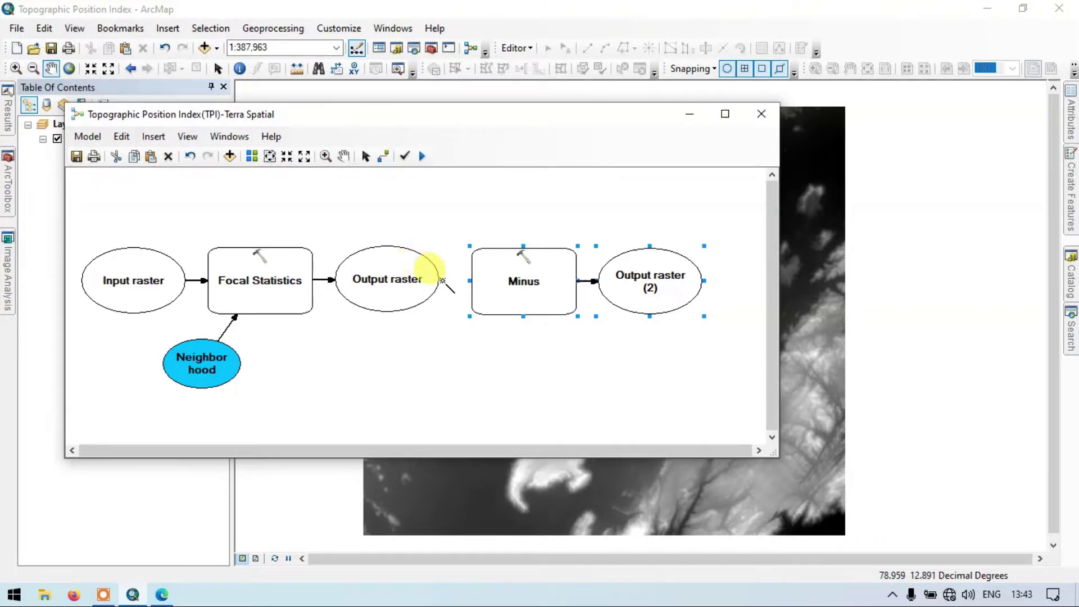
left_click(487, 280)
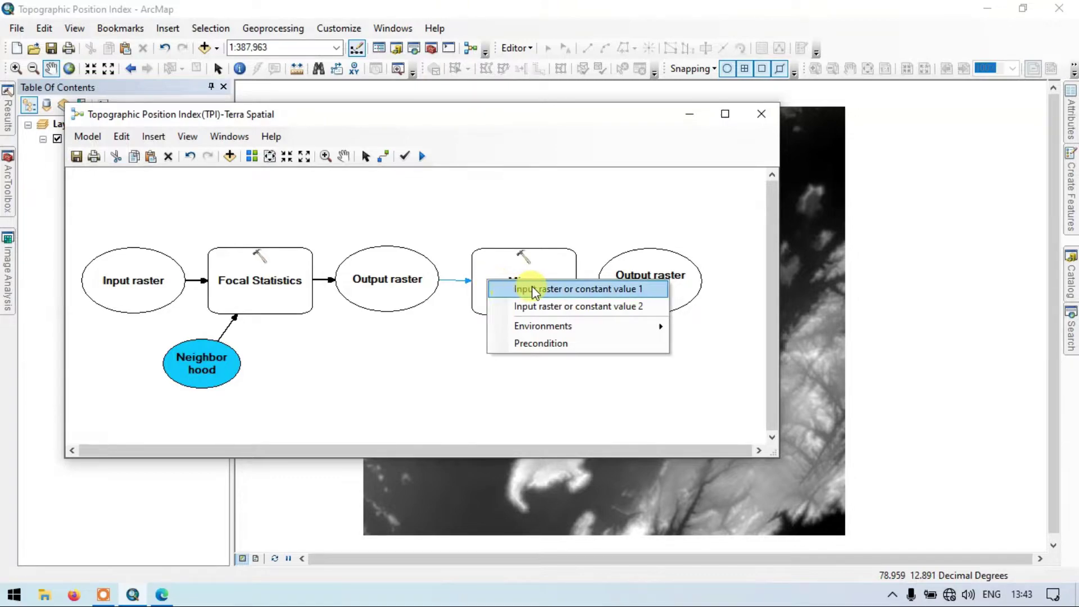
left_click(600, 289)
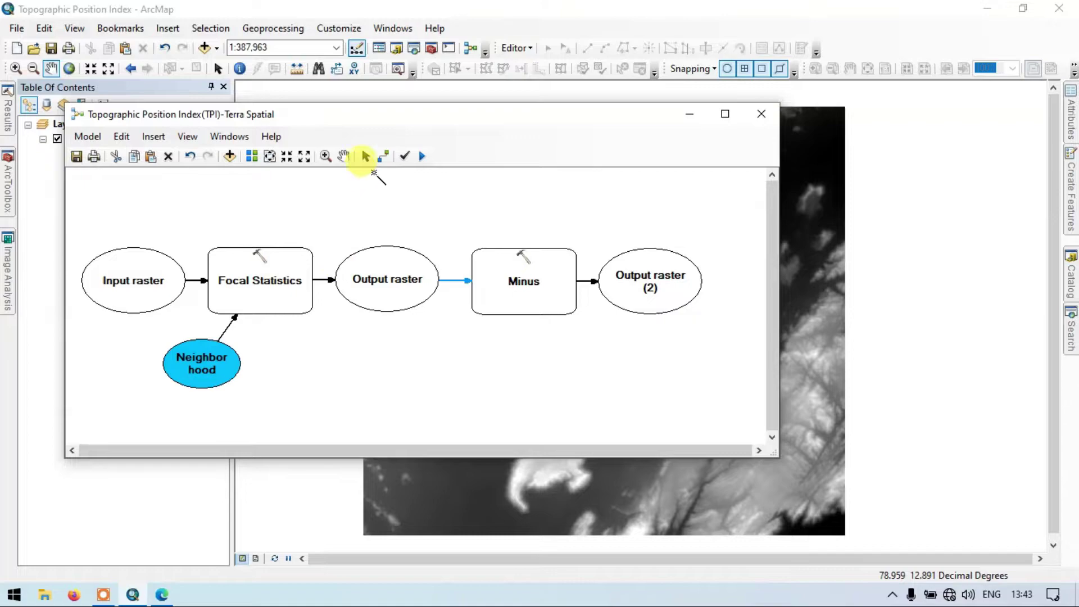
left_click(366, 156)
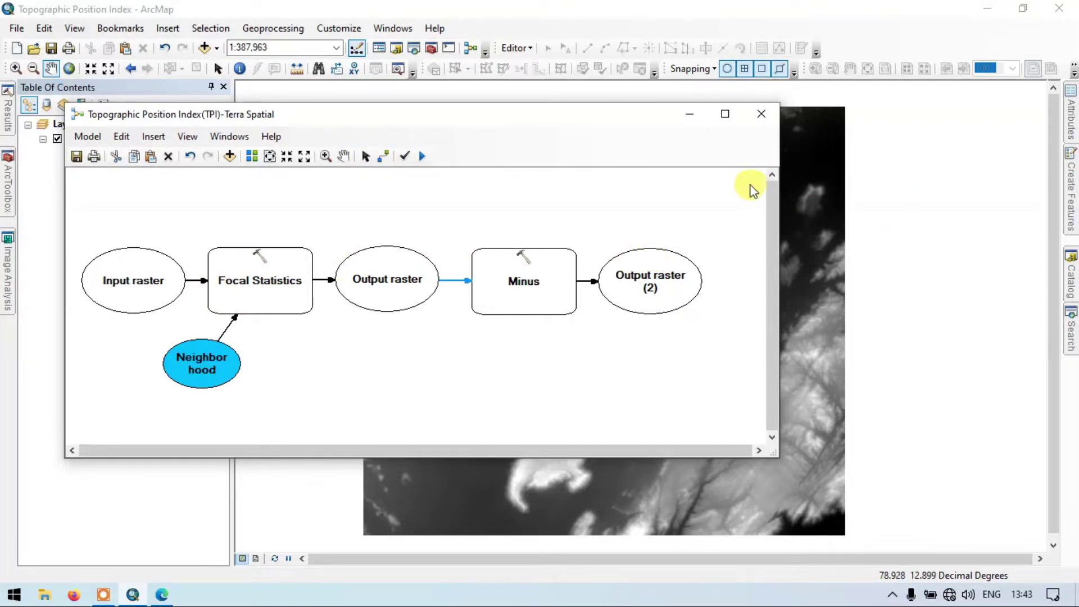
Step: Reposition and widen the model window, and choose the Input raster variable as the Focal Statistics input
left_click_drag(596, 119, 639, 111)
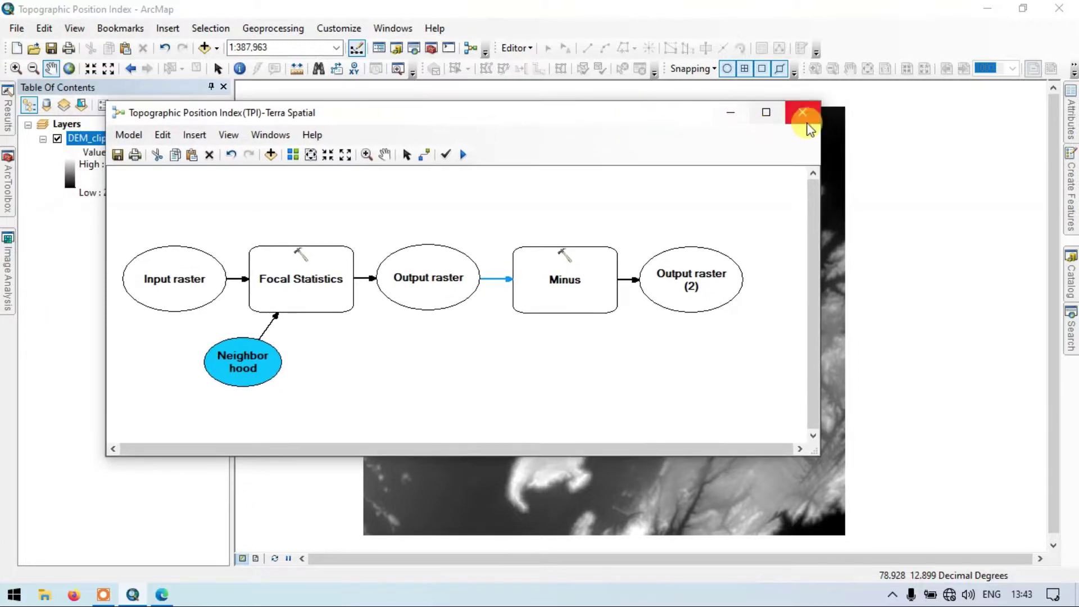
left_click_drag(823, 136, 884, 150)
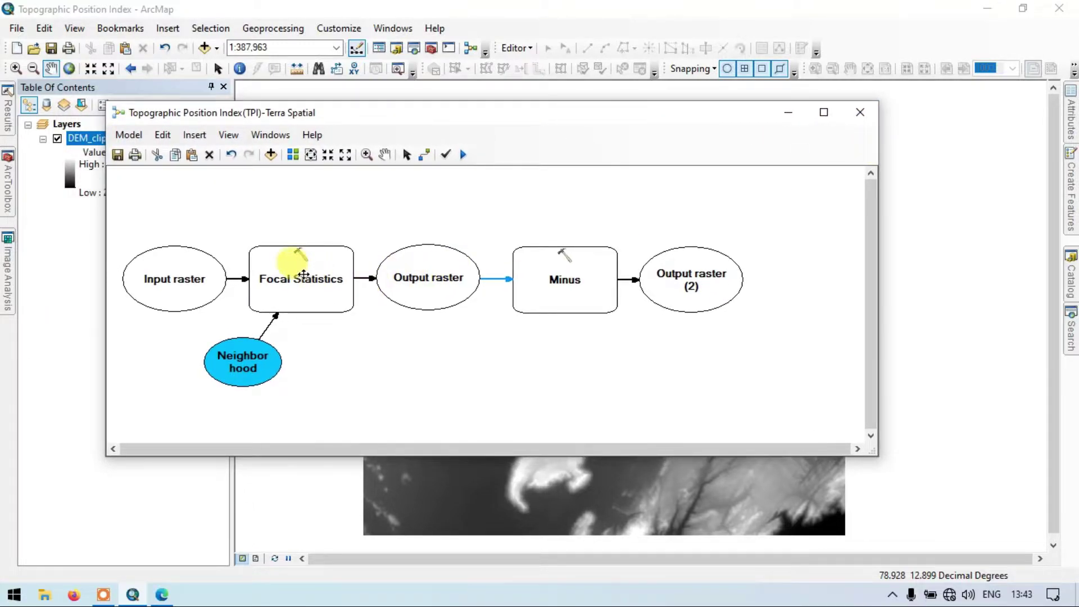
mouse_move(303, 274)
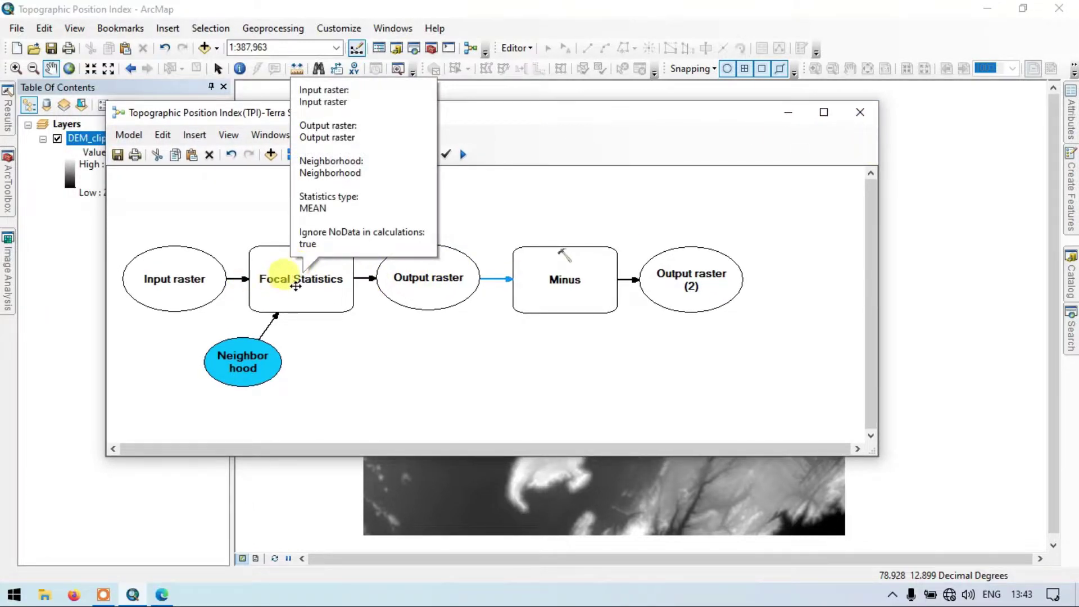
left_click(327, 272)
double_click(328, 271)
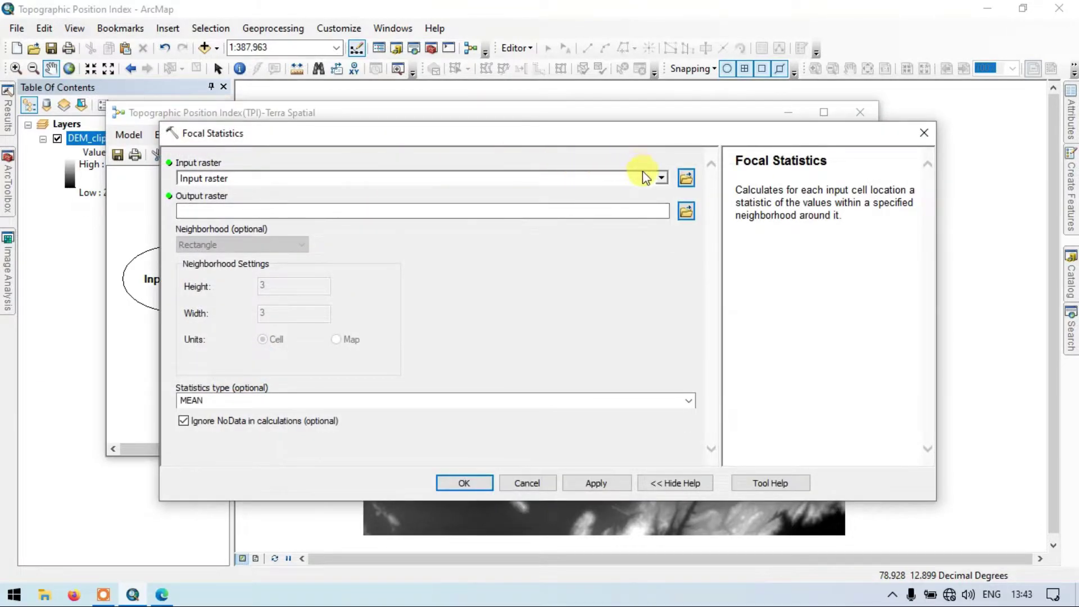
left_click(664, 179)
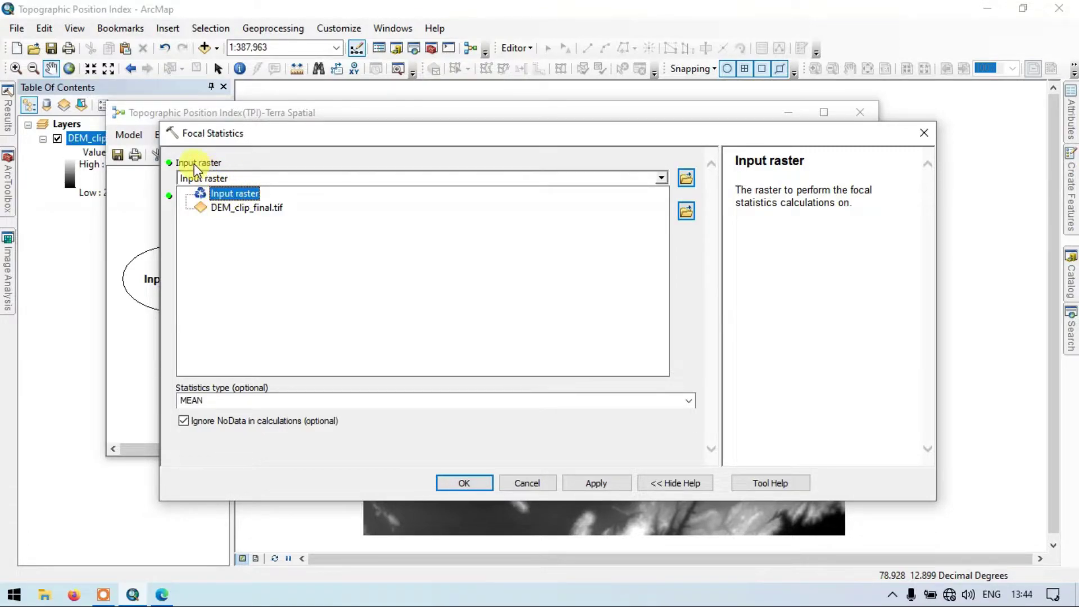
left_click(241, 194)
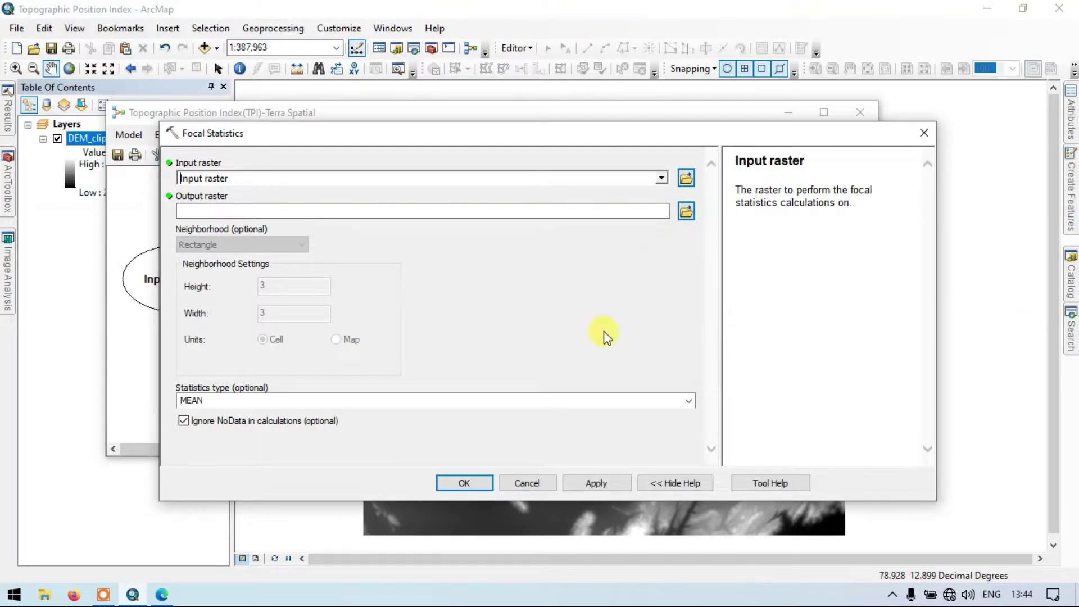
left_click(487, 483)
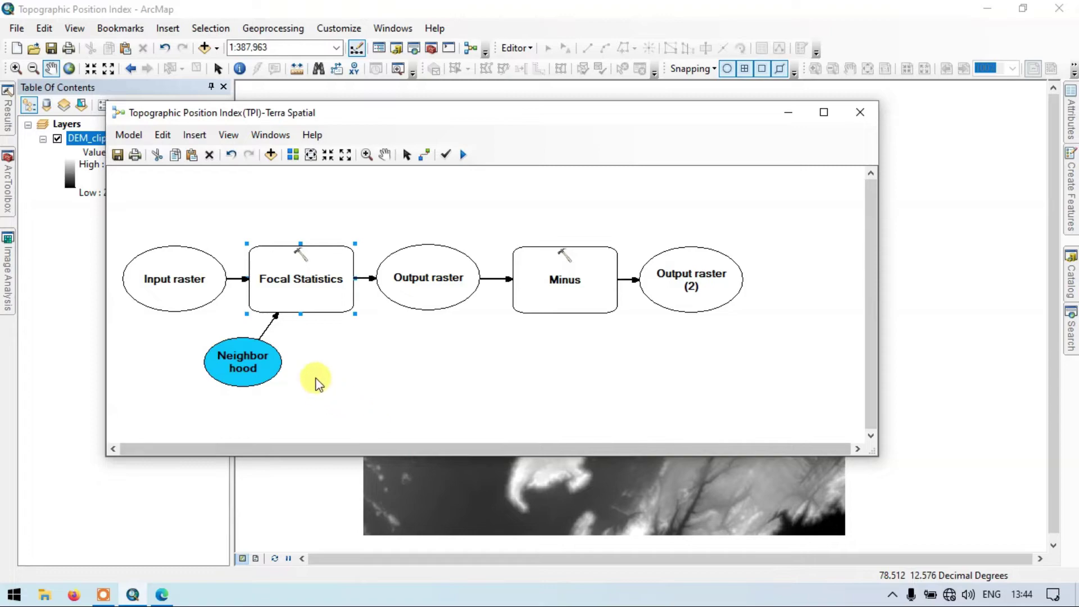
Step: Widen the Neighborhood element in the model so its name fits on one line
left_click(284, 377)
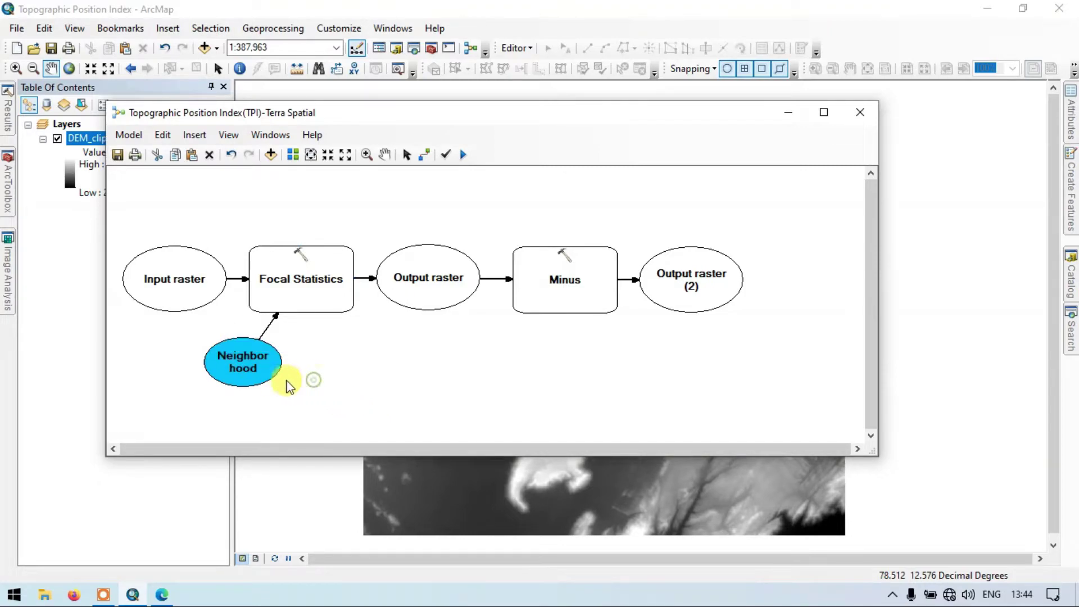
left_click(283, 362)
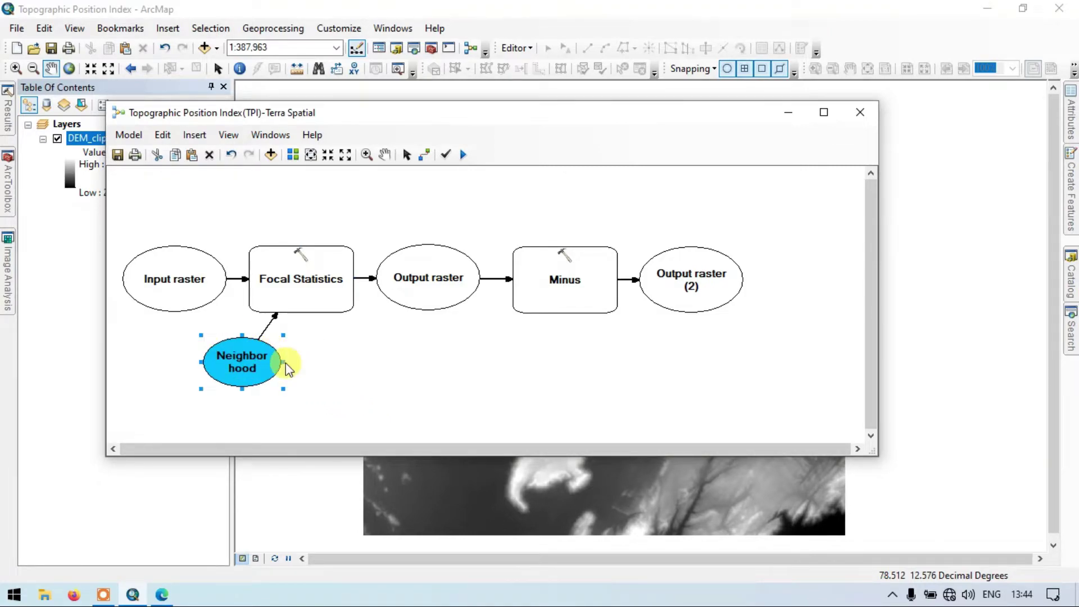
left_click(283, 363)
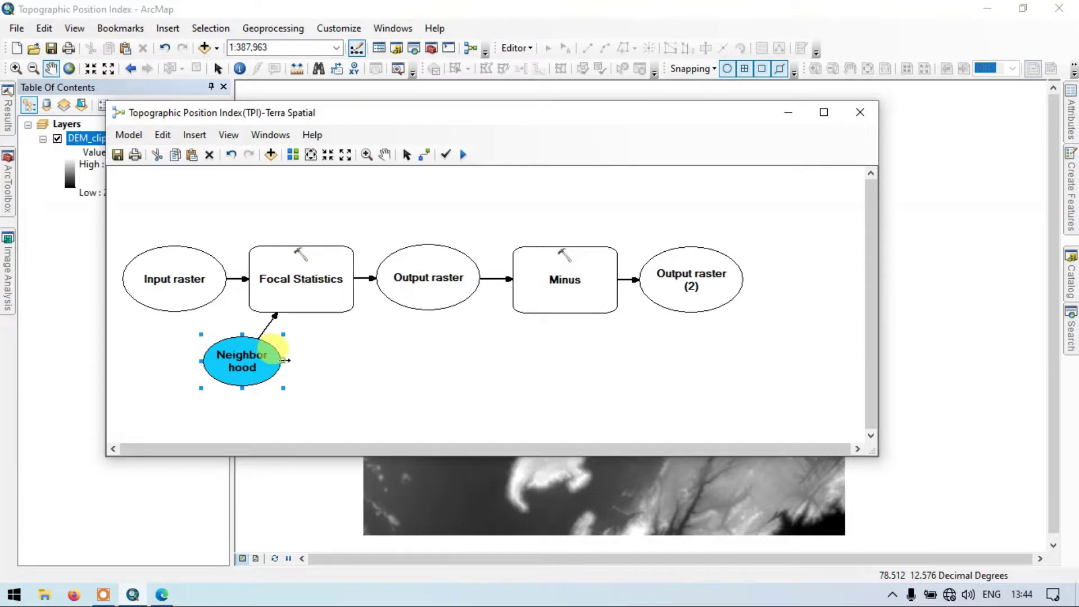
left_click_drag(282, 361, 336, 362)
Step: Set the Neighborhood variable to a Rectangle with height 33 and width 33 cells, and place it directly below Focal Statistics
double_click(284, 360)
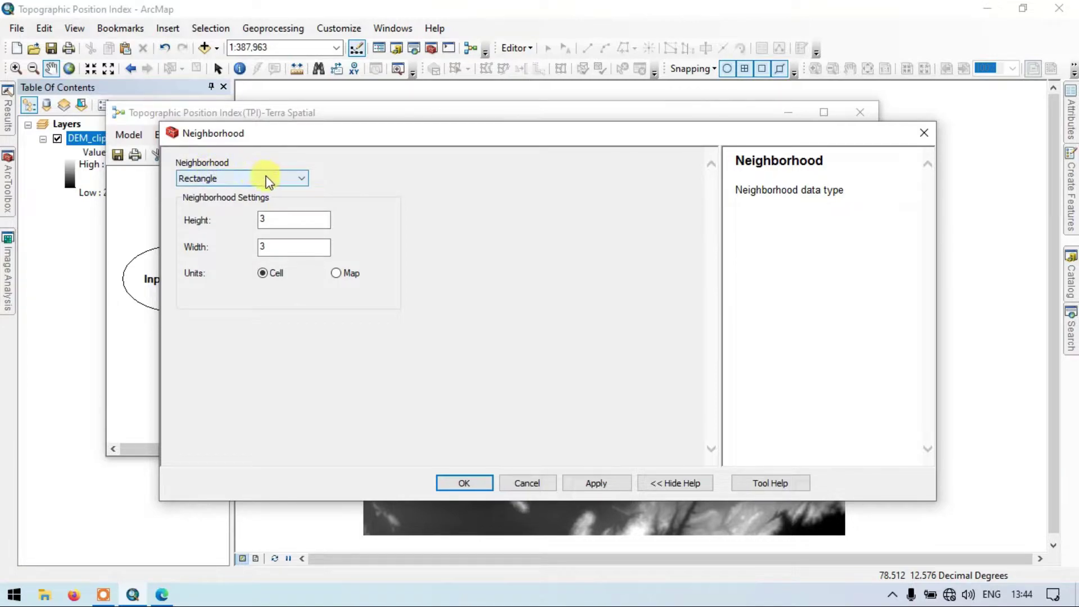
left_click(266, 179)
left_click(203, 210)
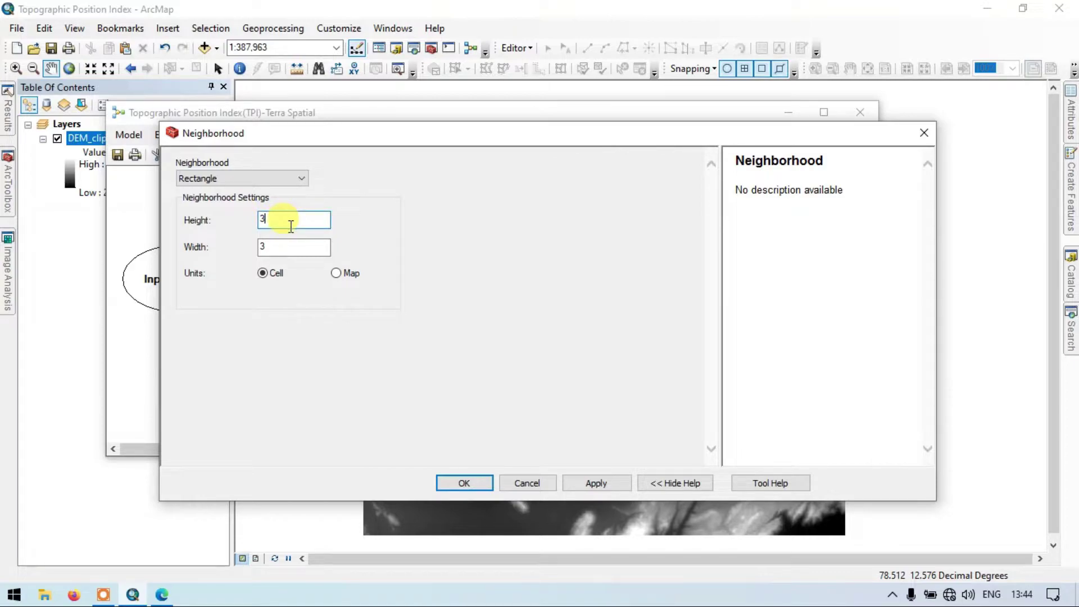
type("3")
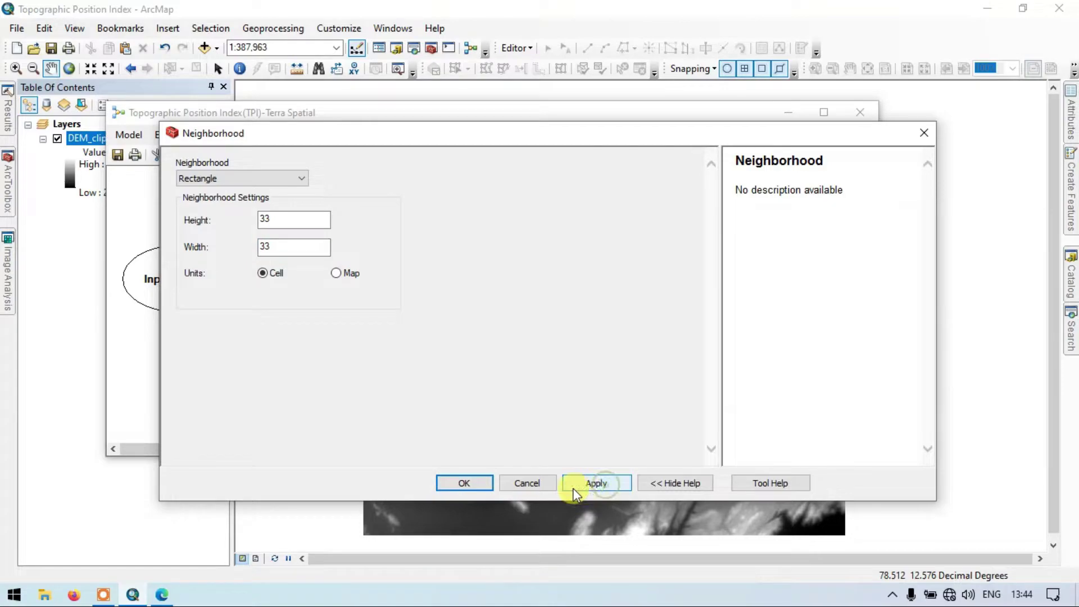
left_click(474, 481)
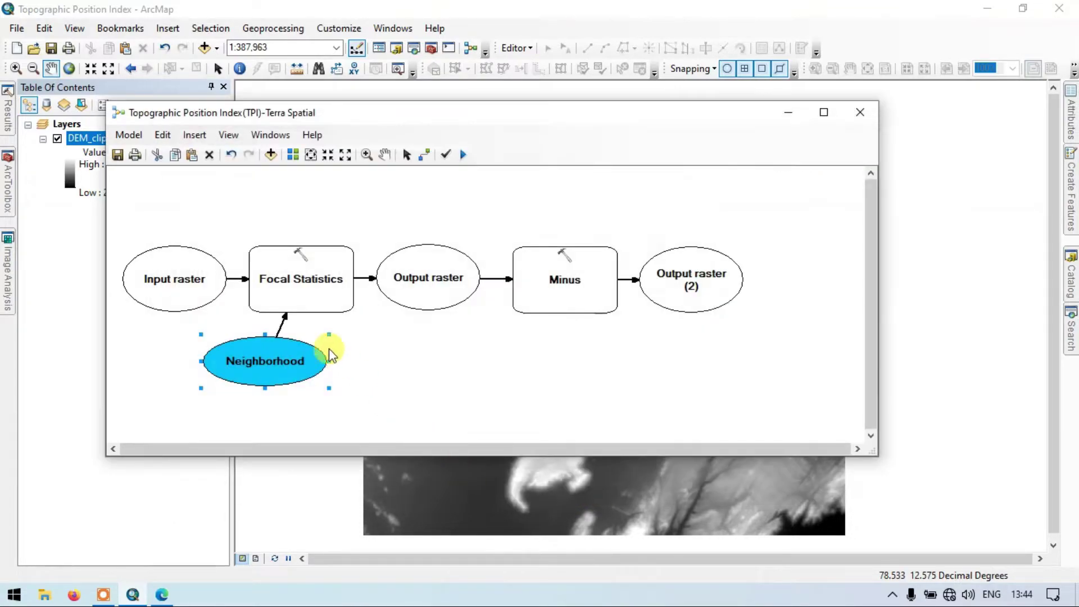
left_click_drag(277, 346, 308, 345)
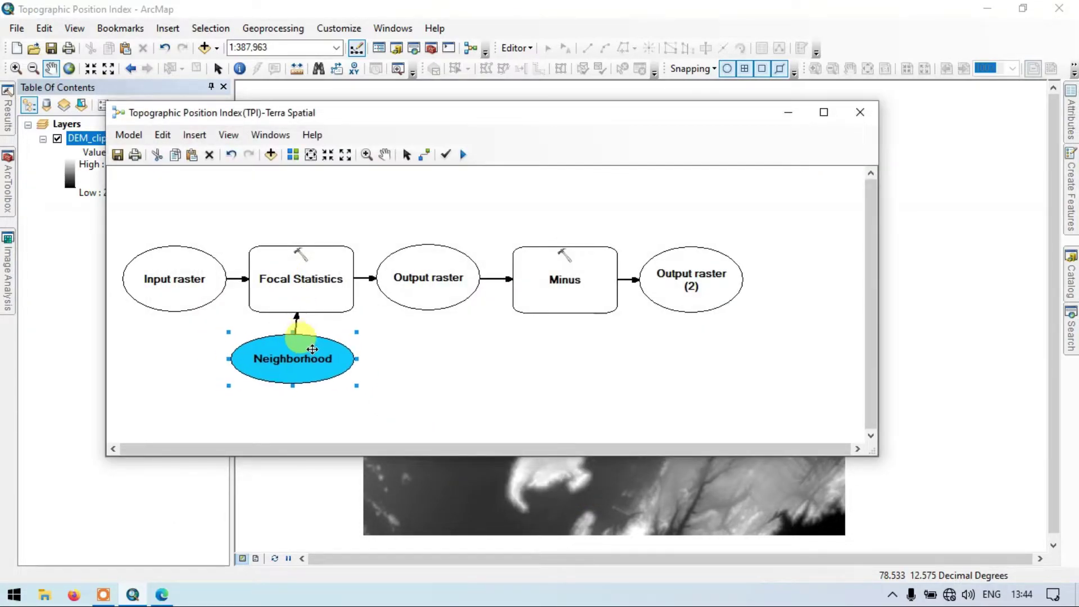
Step: Assign DEM_clip_final.tif to the Input raster variable of the model
double_click(160, 279)
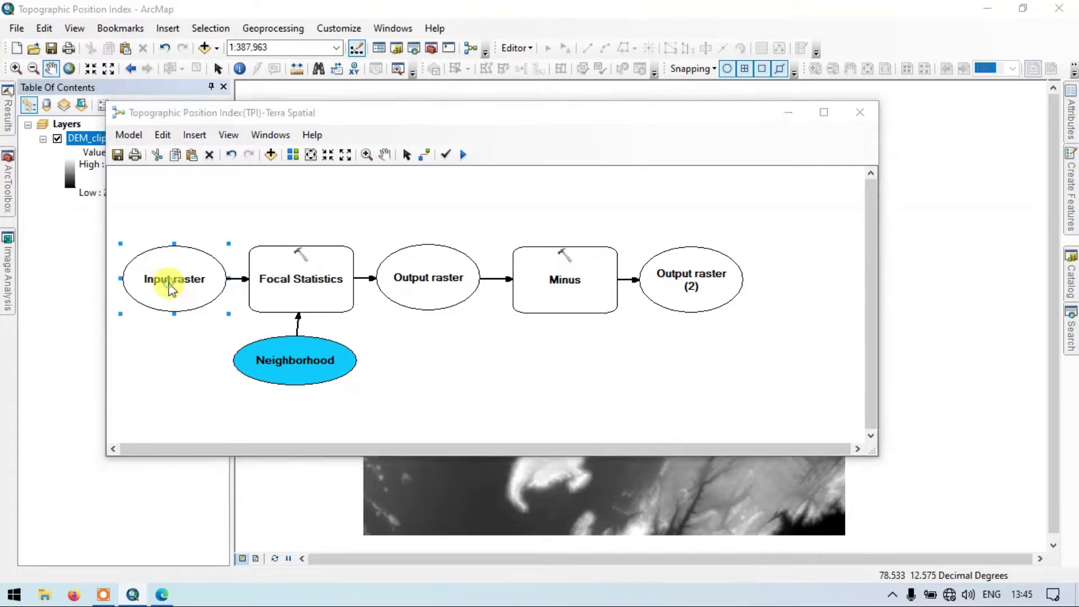
left_click(661, 178)
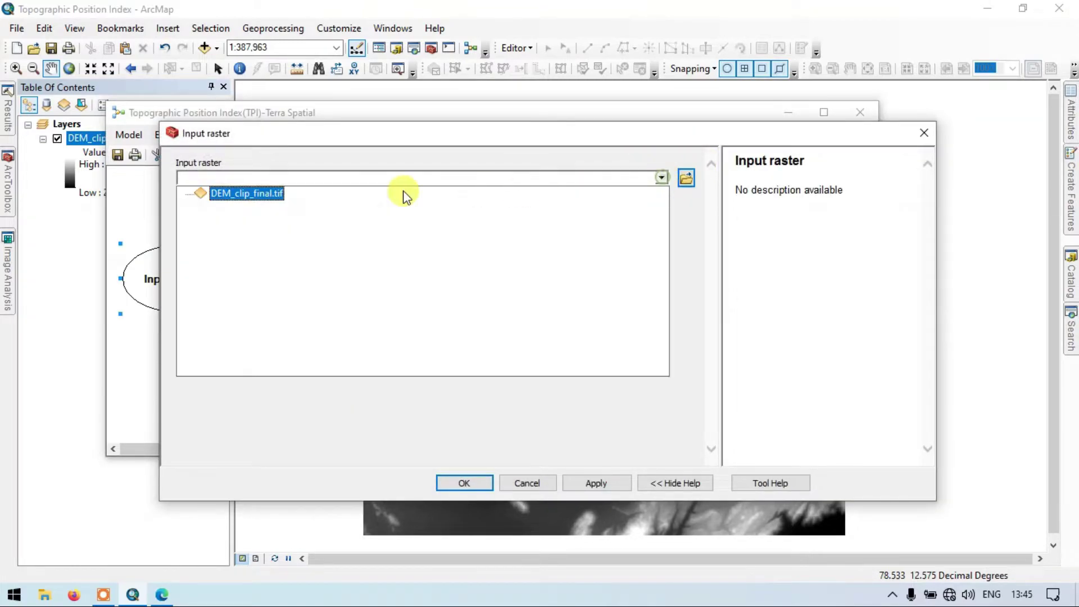
left_click(245, 195)
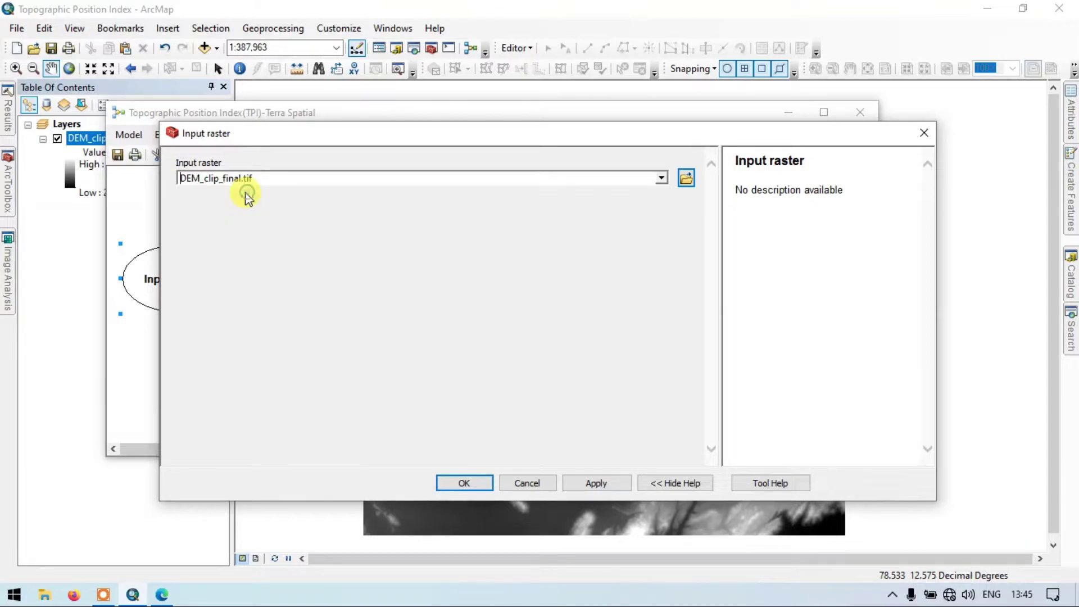
left_click(467, 483)
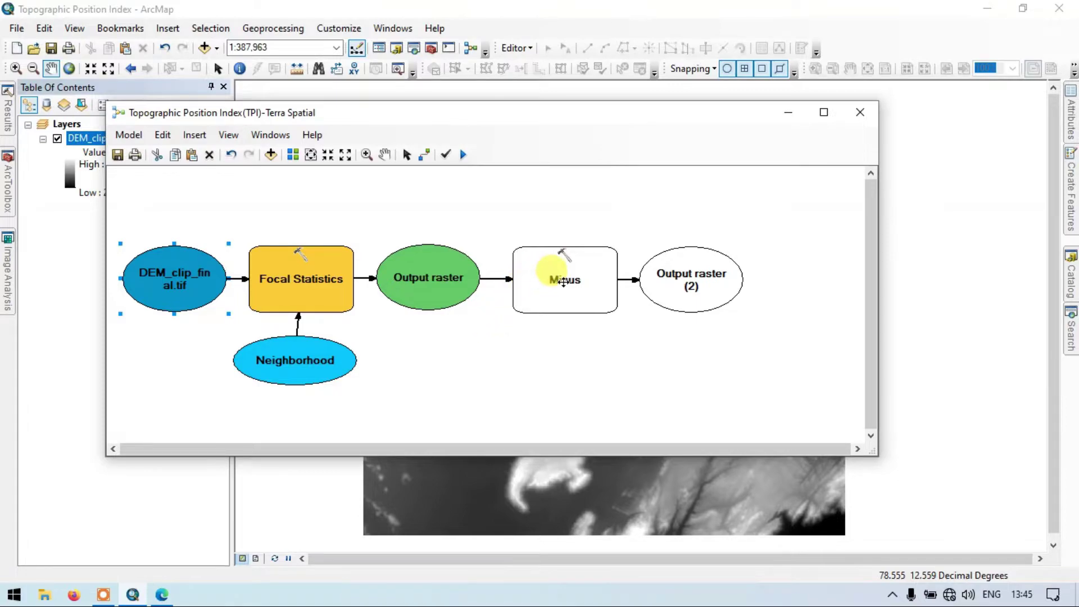
mouse_move(553, 284)
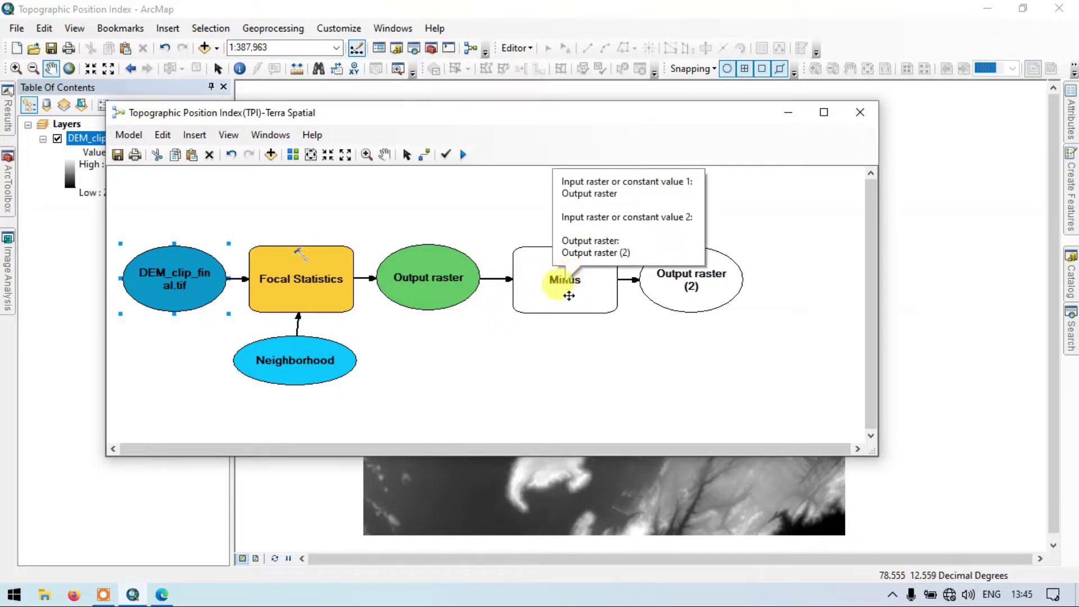
double_click(579, 296)
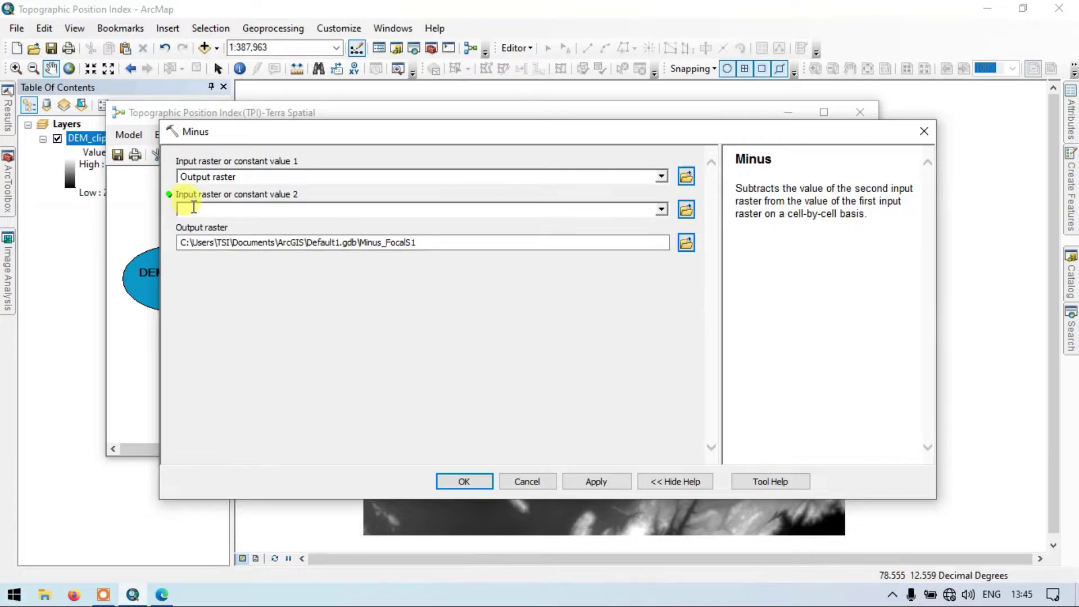
left_click(335, 203)
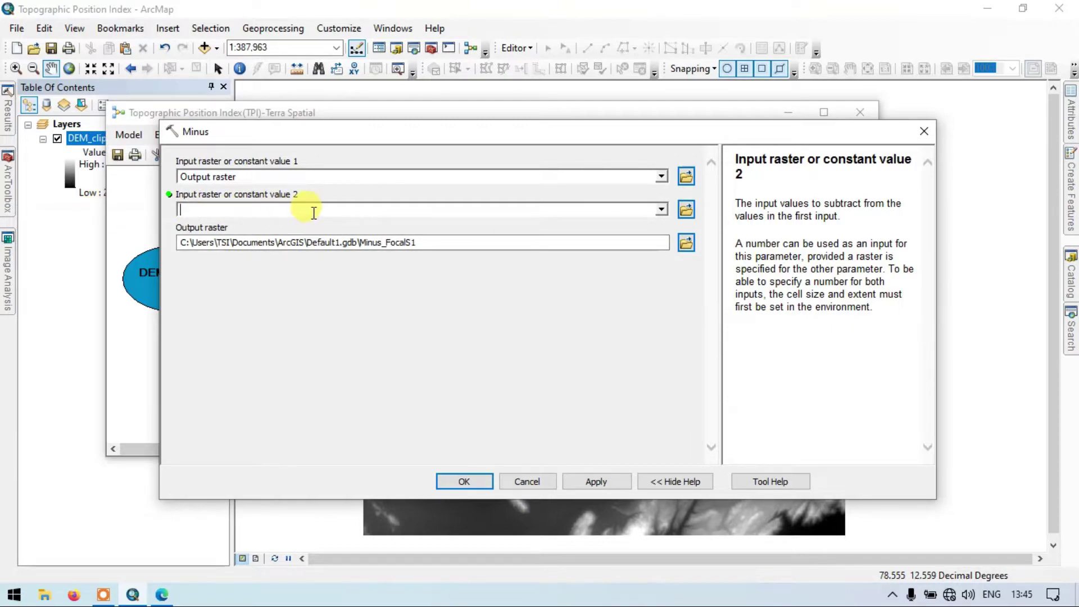
left_click(661, 209)
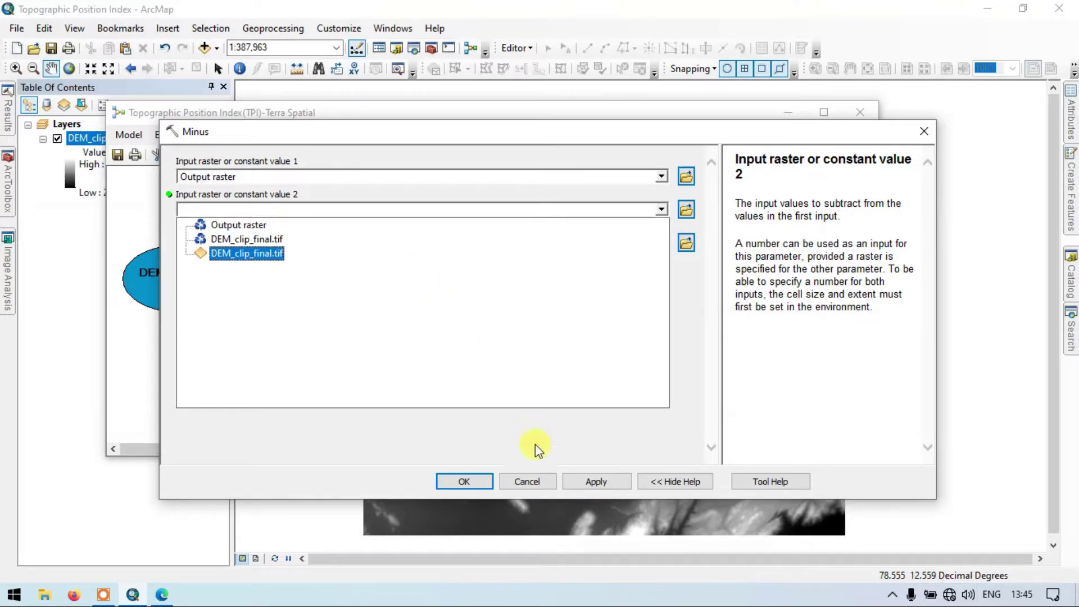
left_click(537, 483)
left_click(528, 481)
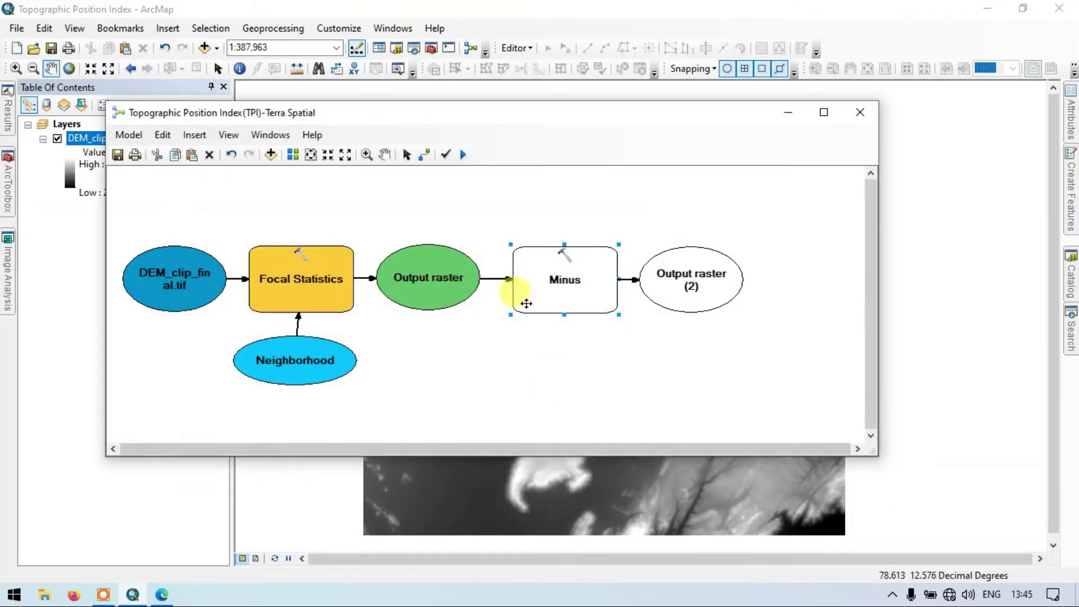
Step: Rename the Focal Statistics output raster element to "Focal_stat"
double_click(434, 311)
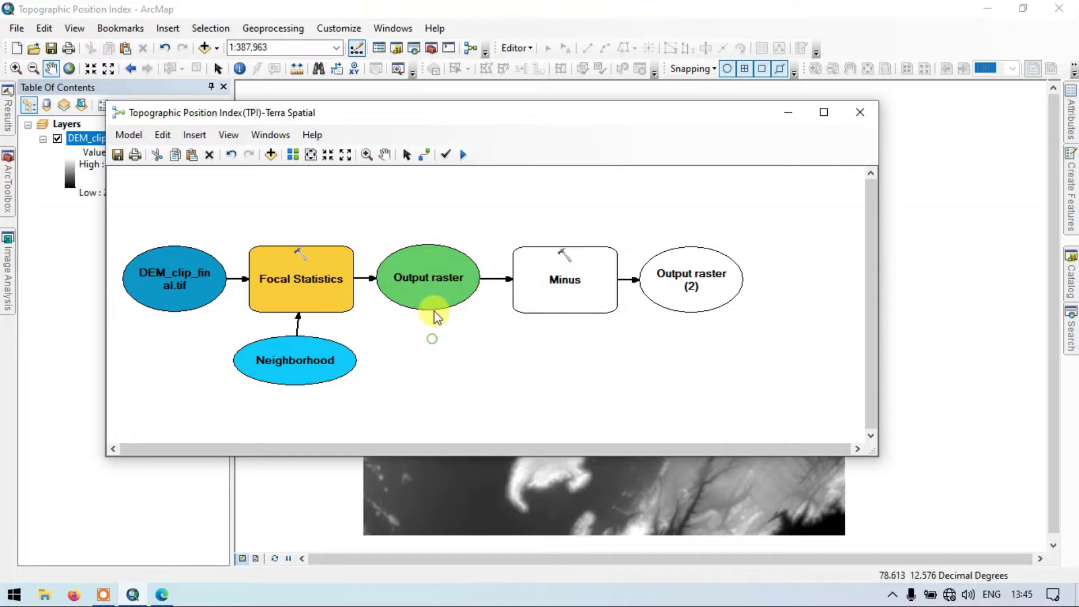
right_click(436, 279)
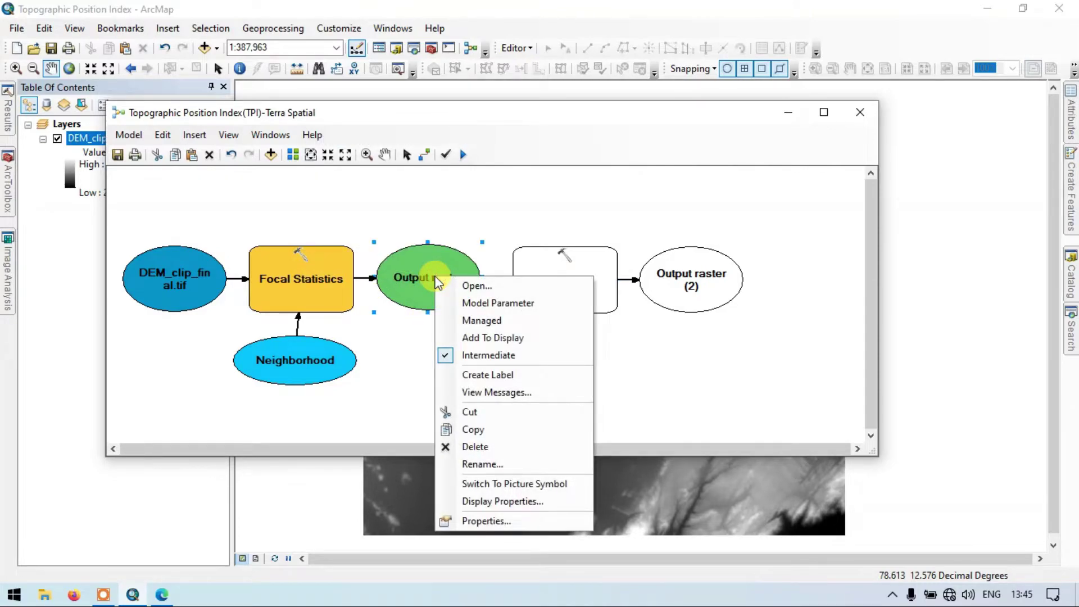
left_click(478, 464)
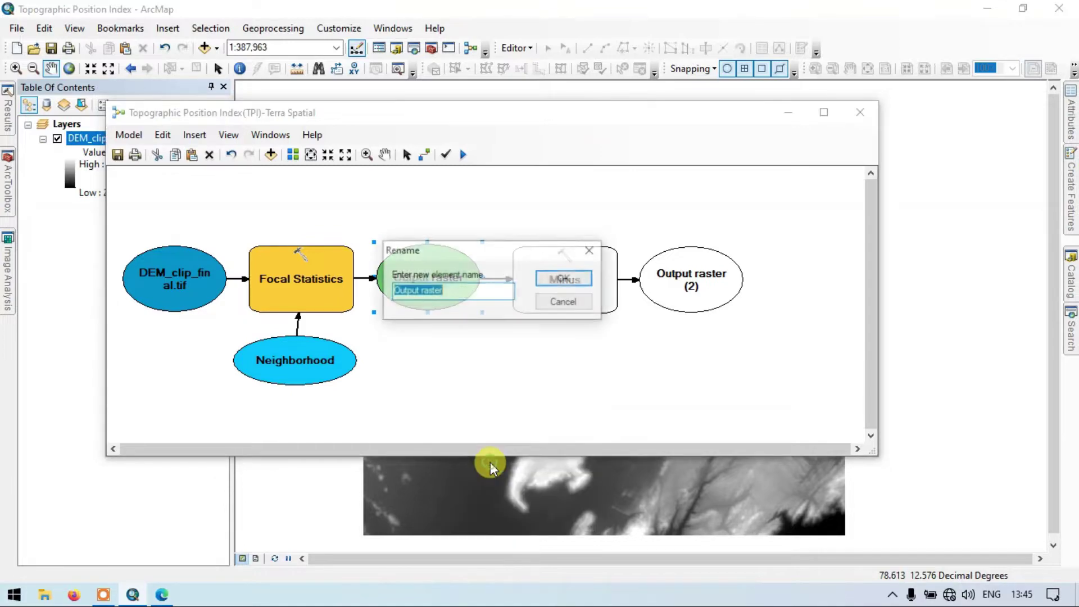
left_click_drag(464, 292, 371, 295)
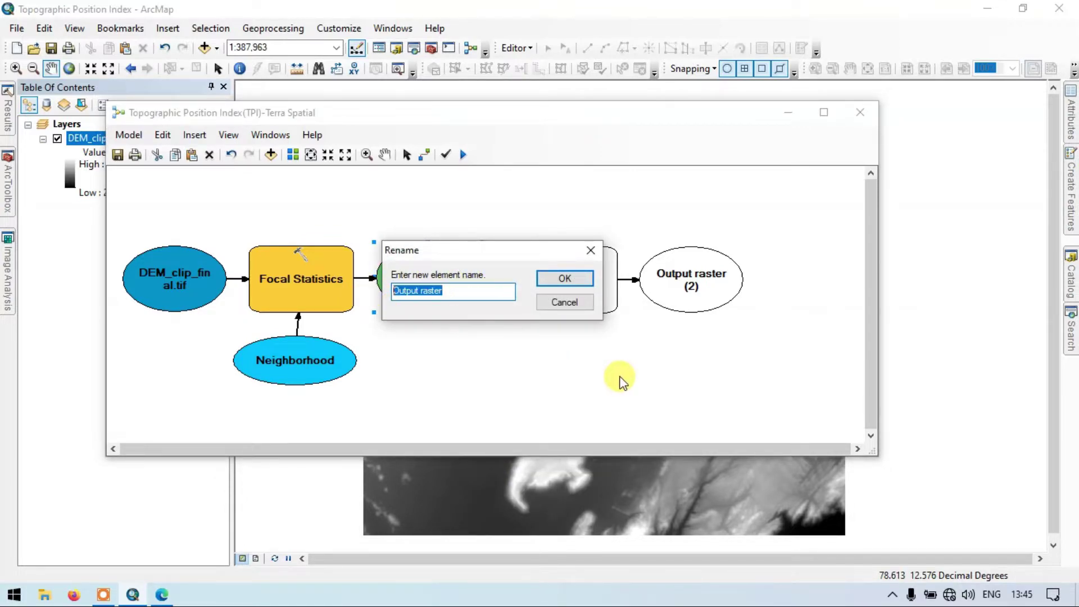
key("BackSpace")
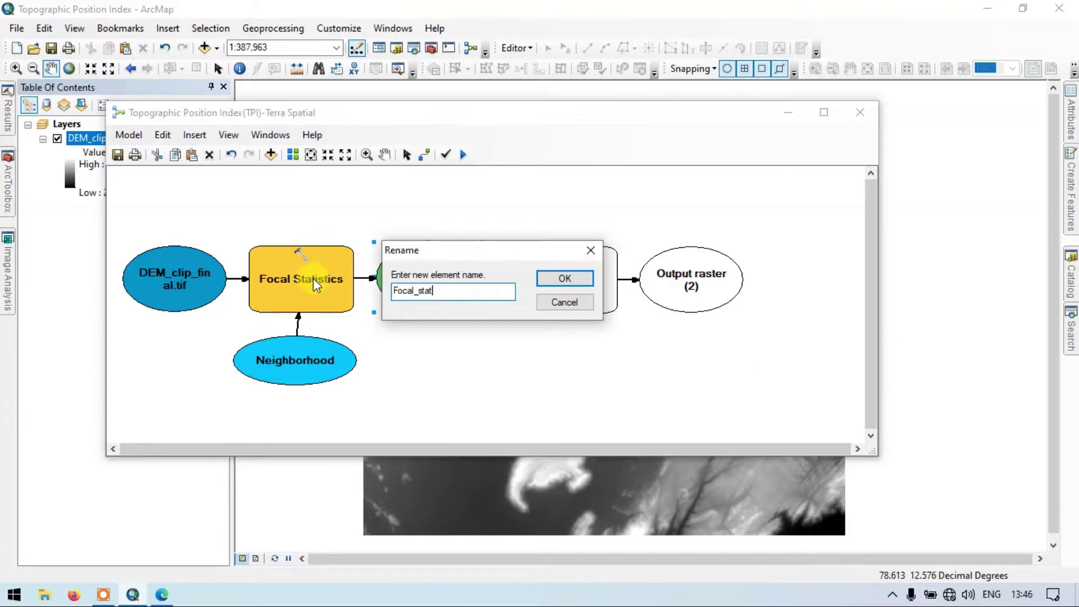
left_click(551, 278)
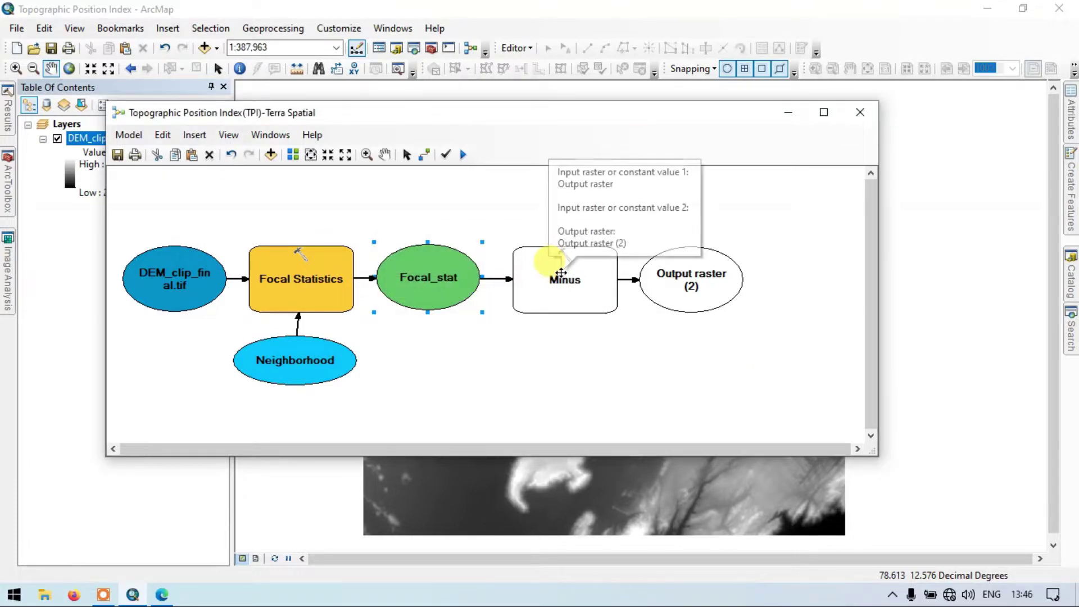
double_click(561, 274)
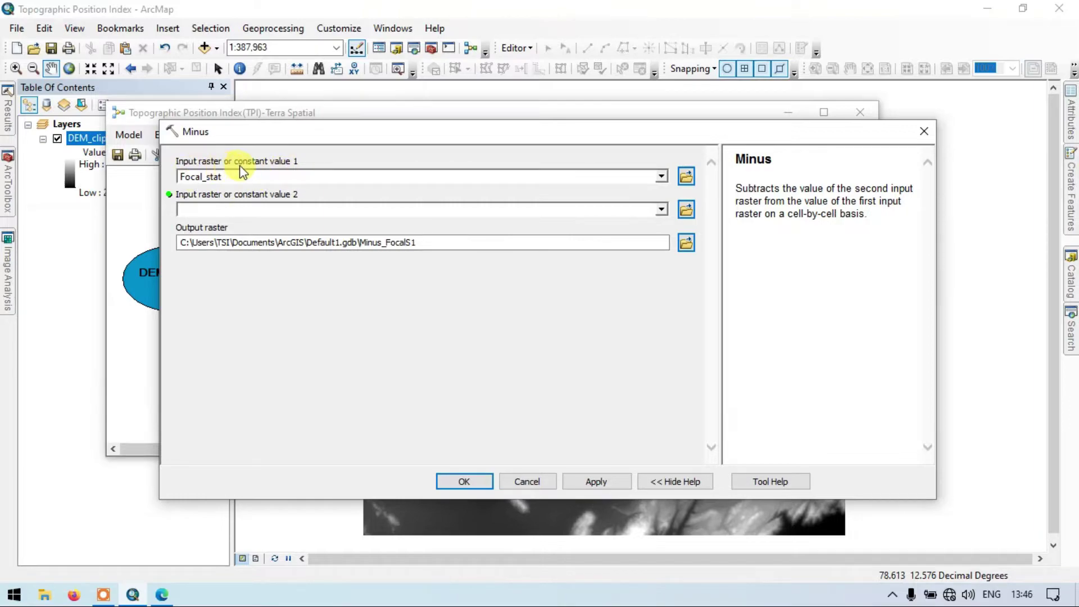
left_click(662, 176)
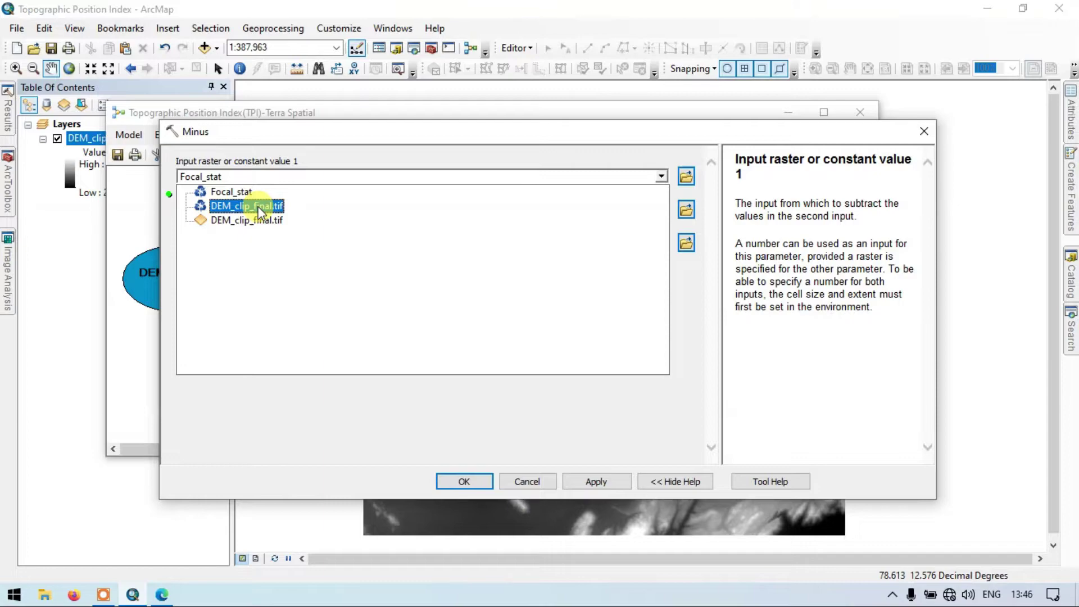
left_click(356, 129)
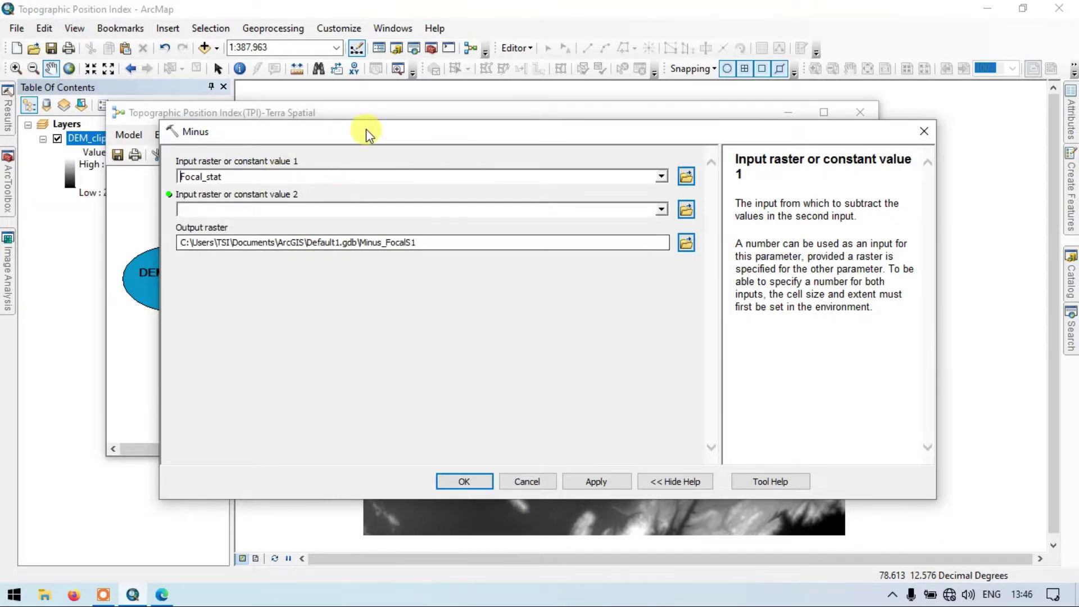
left_click_drag(366, 129, 329, 118)
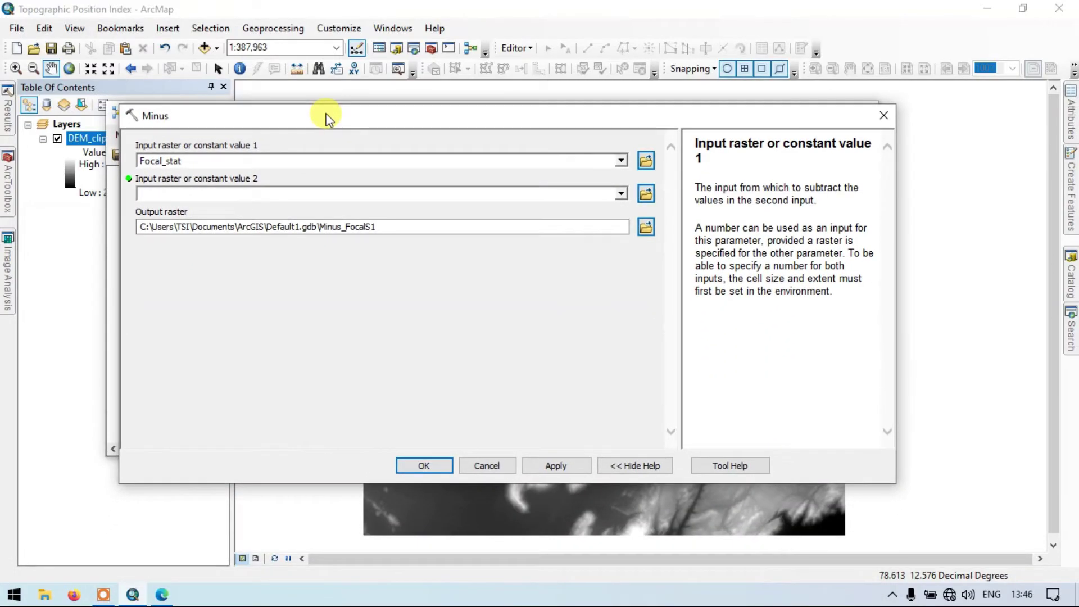
left_click(486, 465)
Step: Rename the DEM_clip_final.tif element in the model to "Input DEM"
right_click(160, 271)
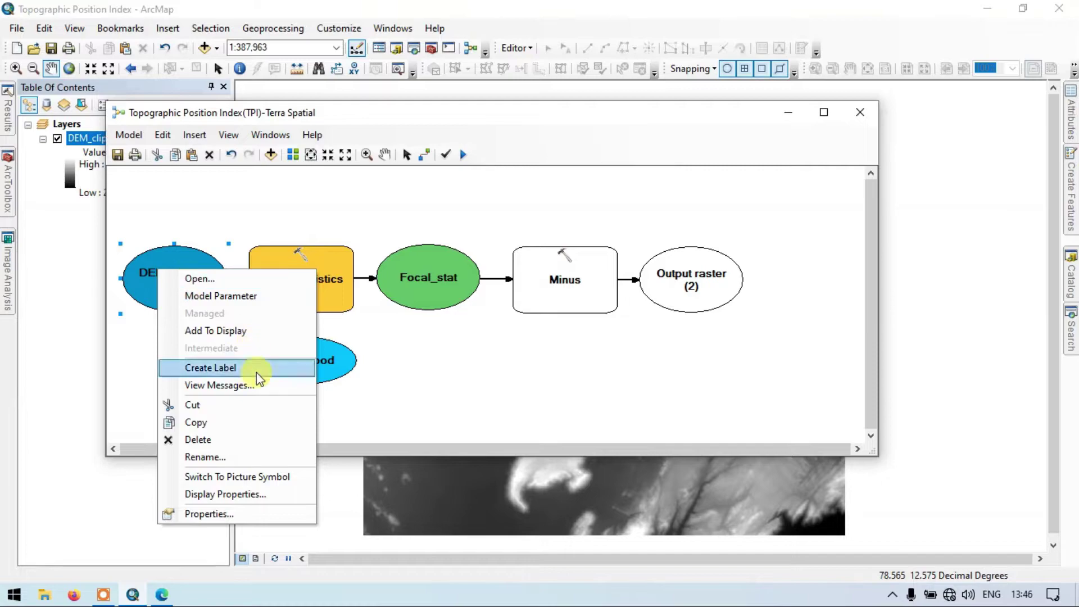
left_click(224, 452)
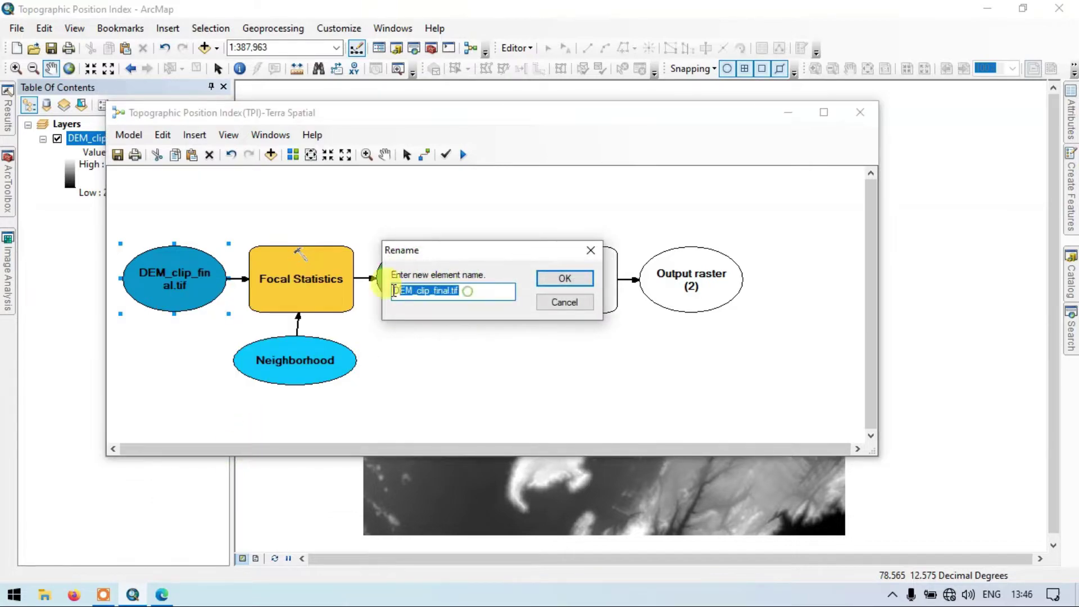
key("BackSpace")
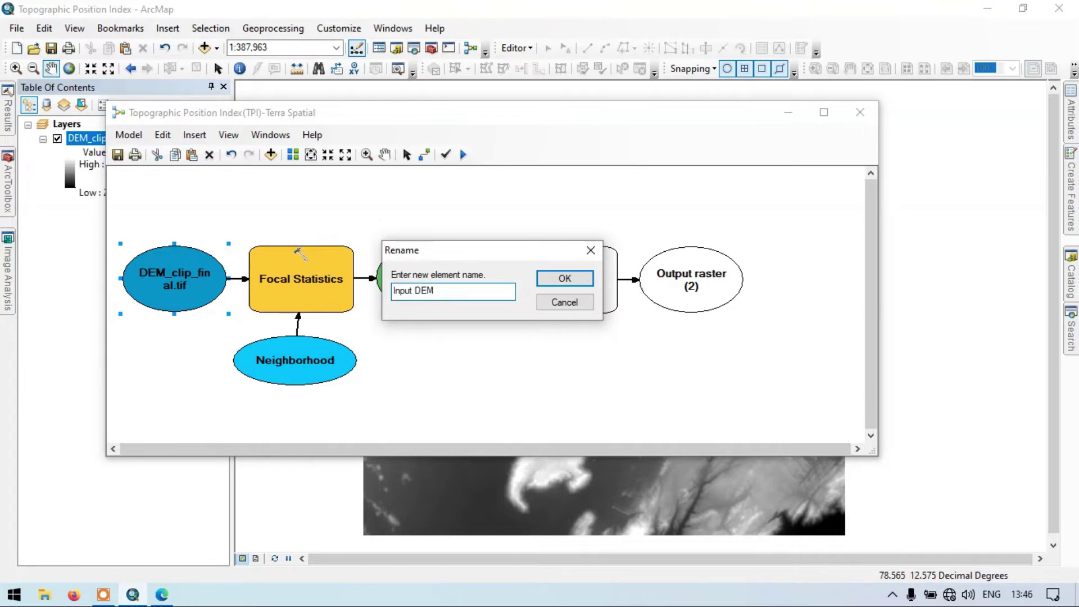
left_click(580, 280)
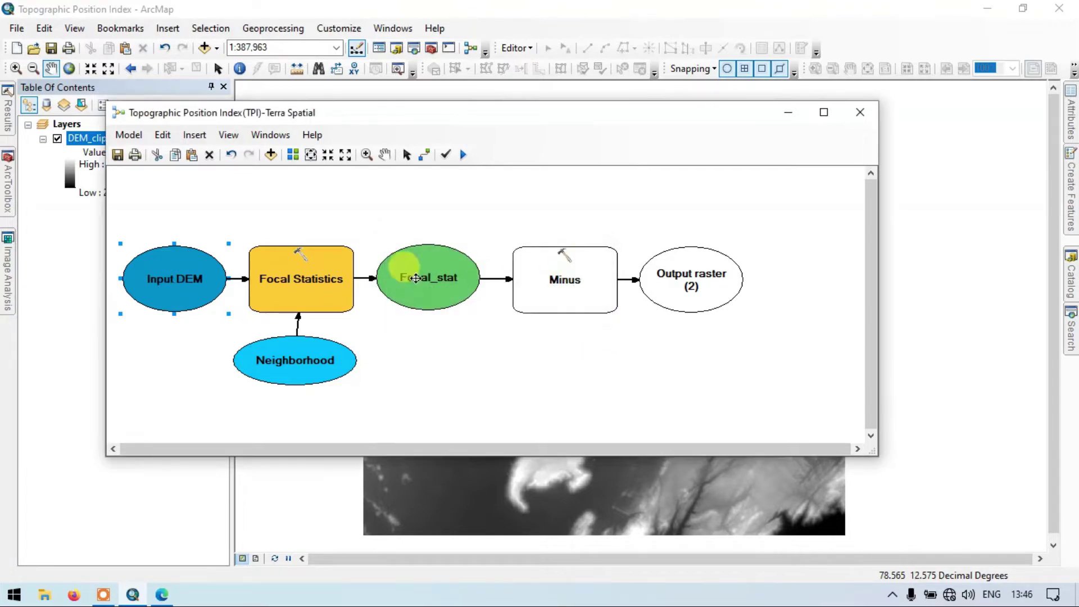
Step: Configure the Minus tool to subtract Focal_stat from Input DEM, keeping the default output raster location
left_click(558, 279)
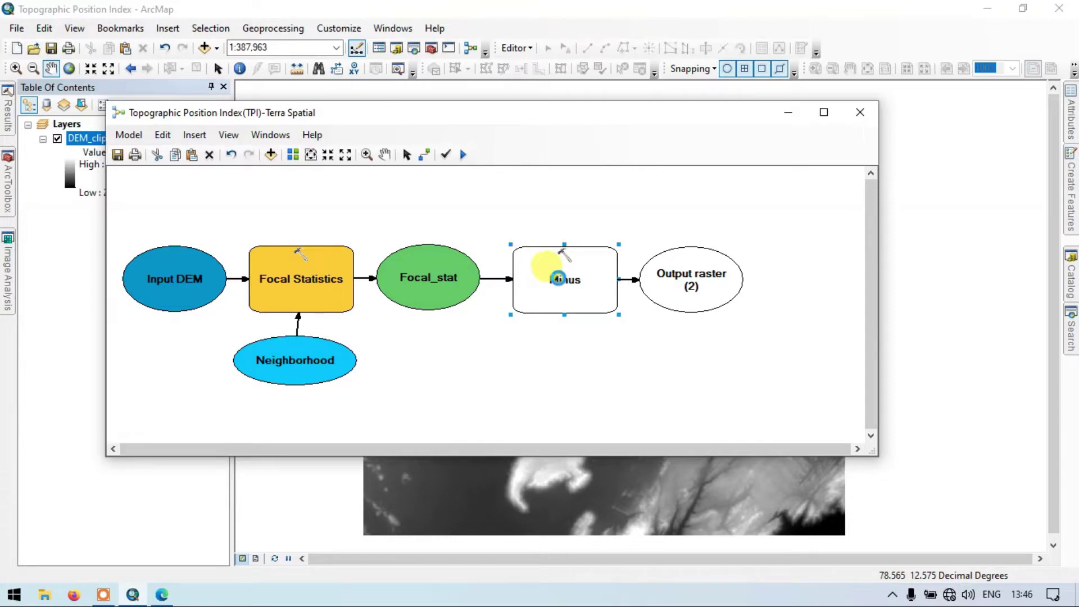
double_click(558, 279)
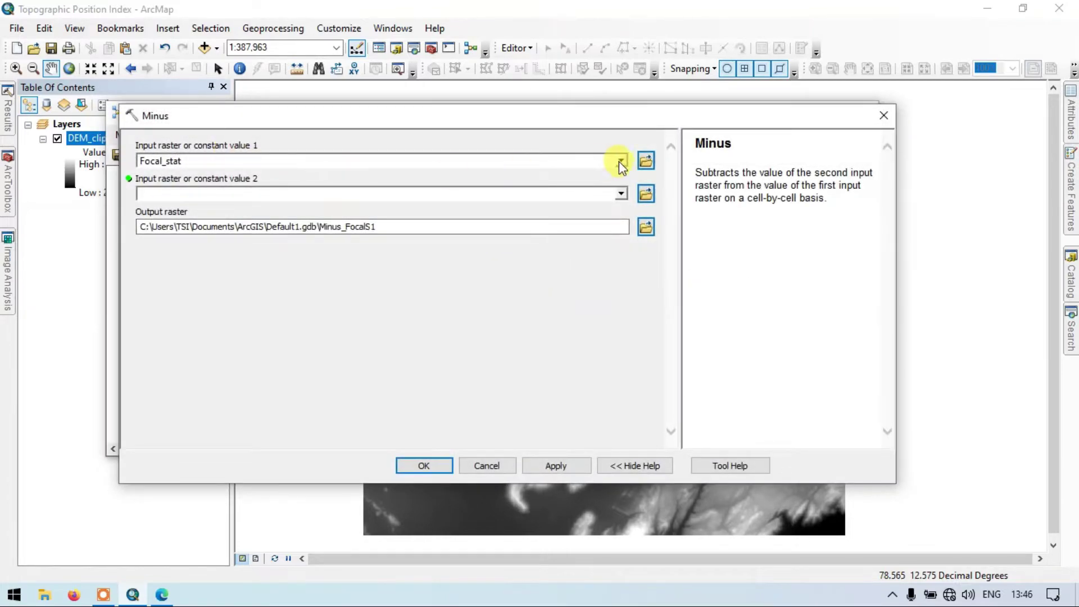
left_click(621, 162)
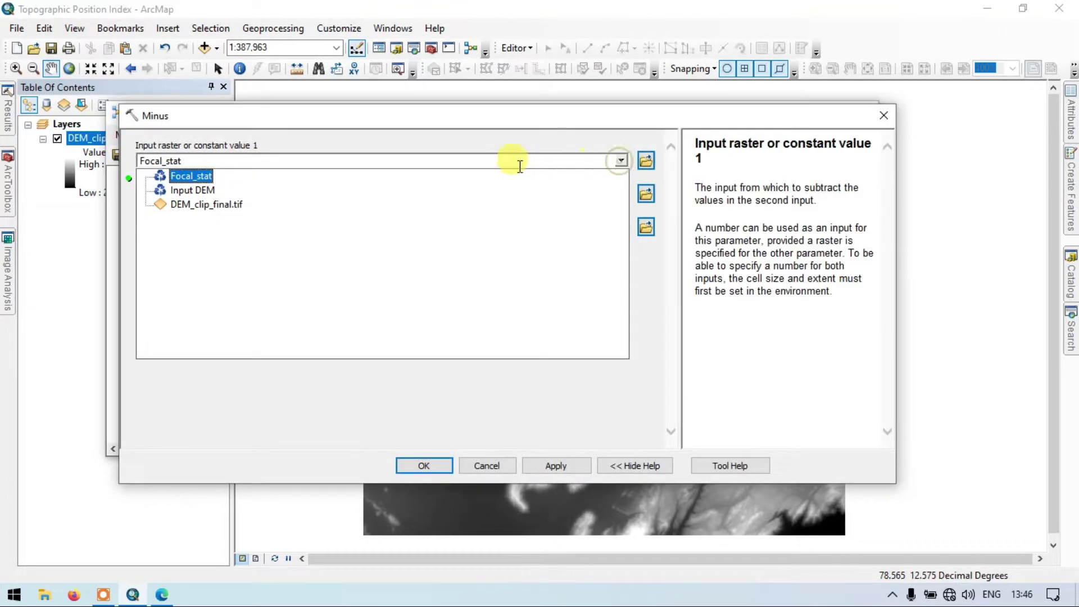
left_click(198, 190)
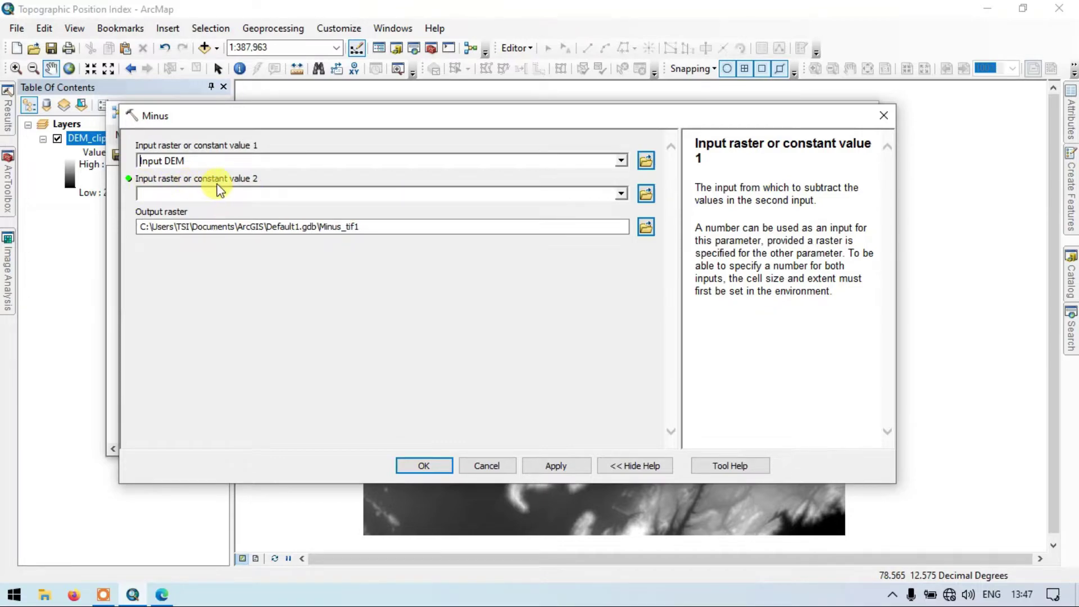
left_click(621, 194)
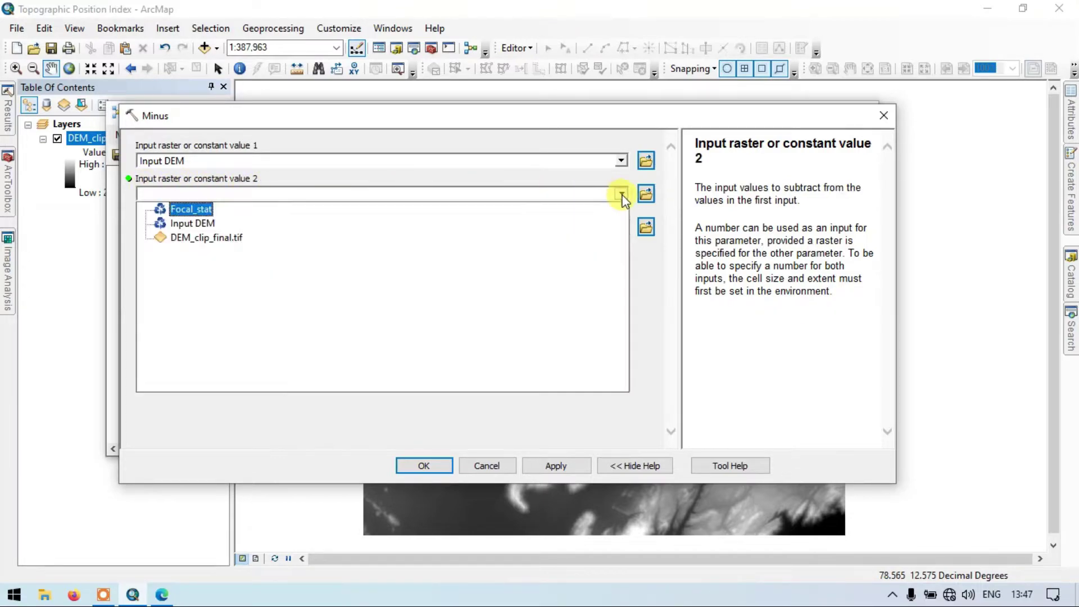
left_click(208, 211)
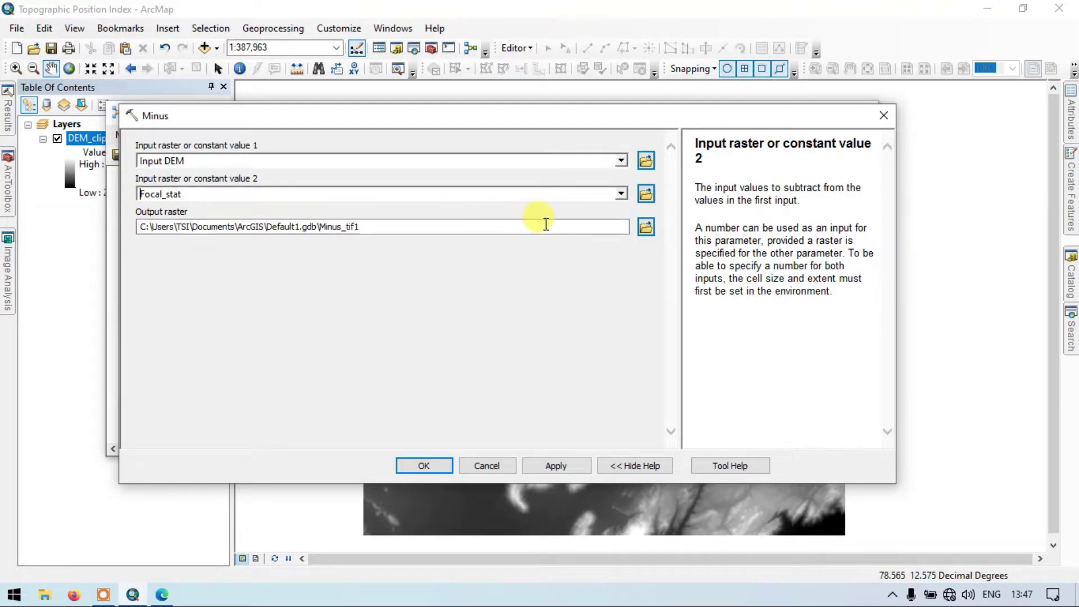
left_click(646, 227)
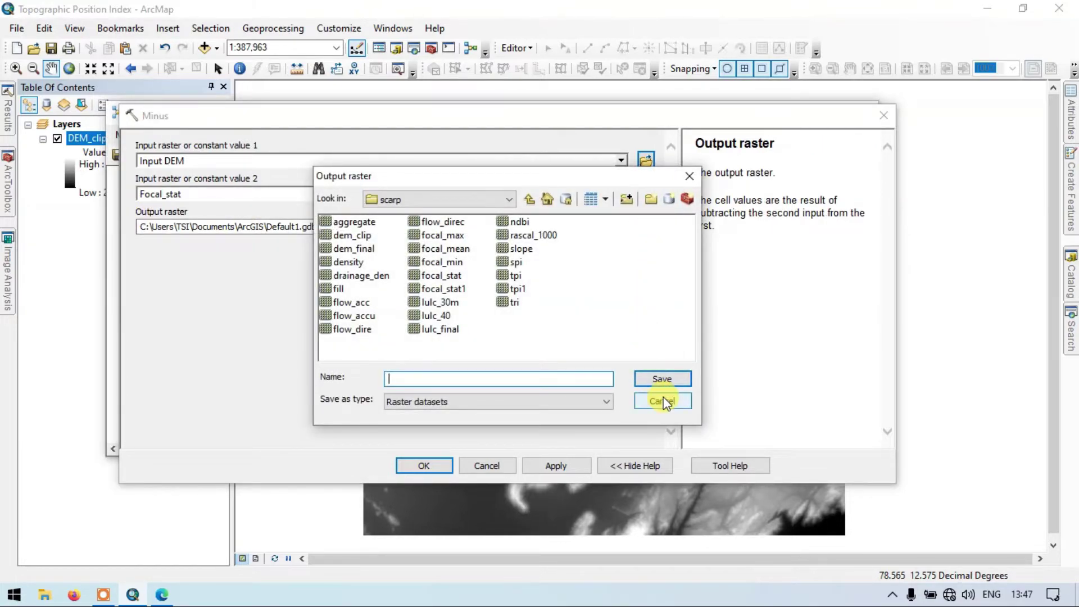
left_click(666, 400)
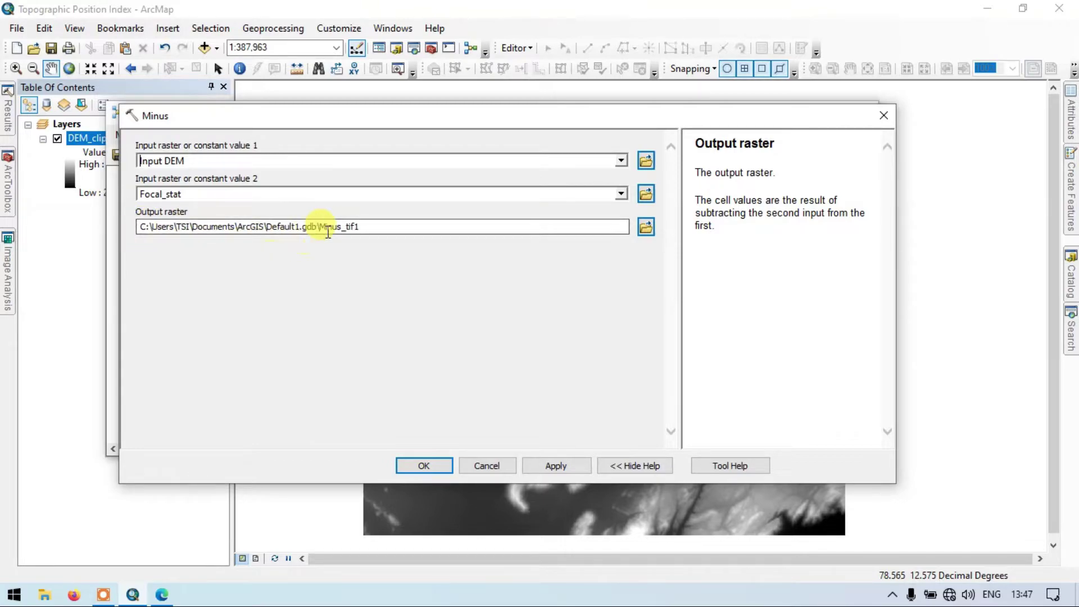
left_click(432, 462)
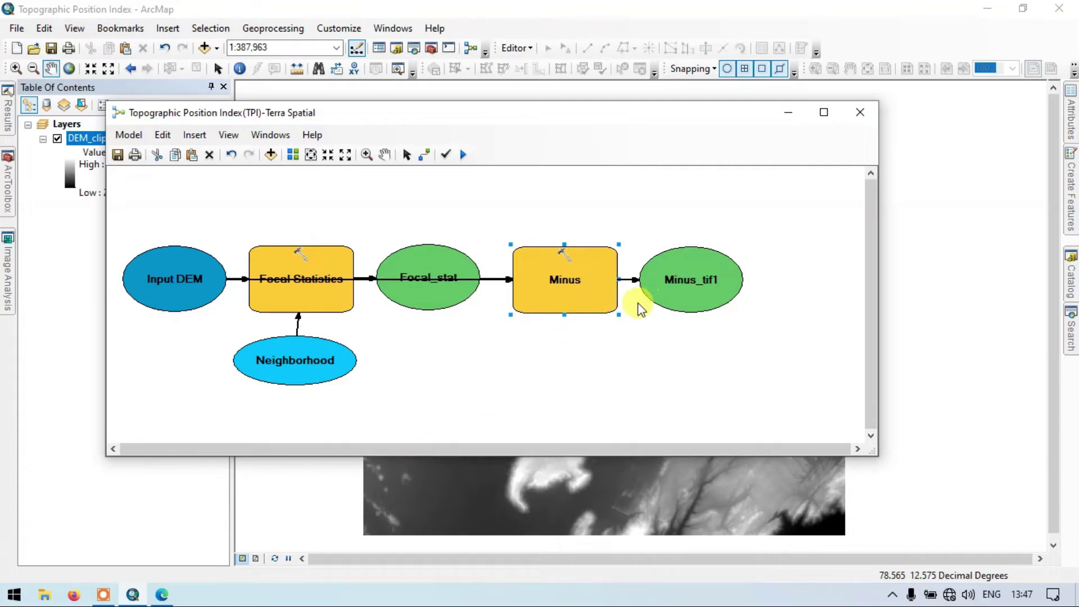
Step: Rename the Minus output element to "TPI Raster"
right_click(690, 279)
left_click(731, 466)
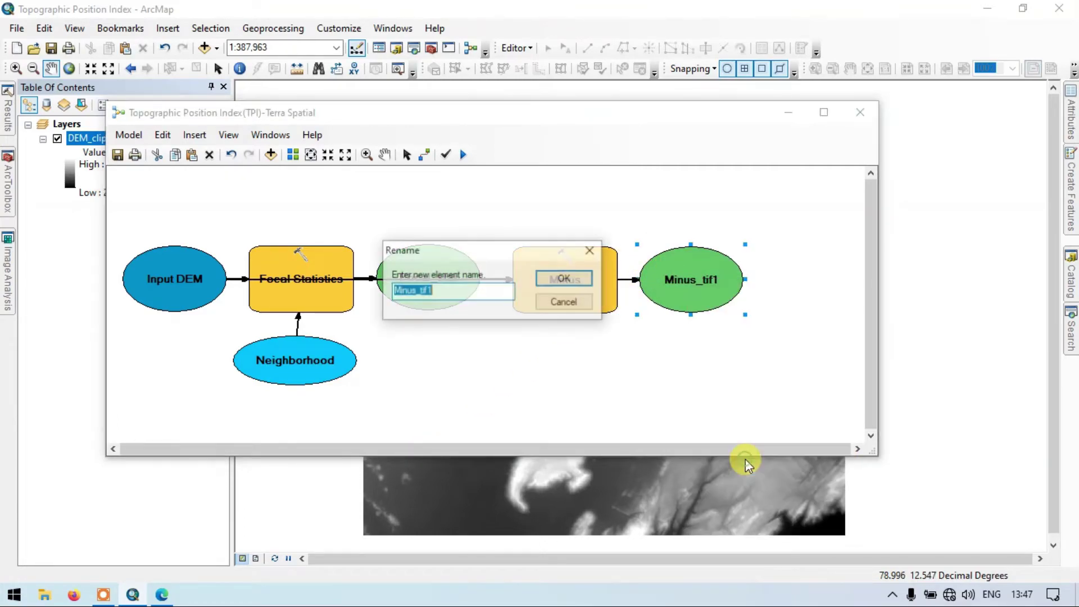
key("BackSpace")
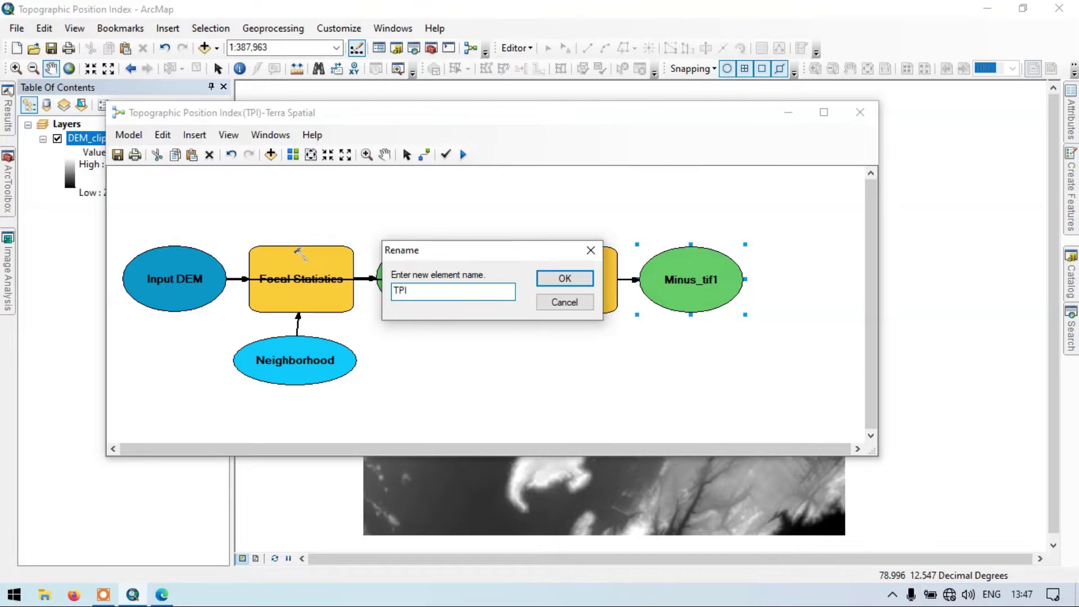
type("TPI Raster")
left_click(576, 281)
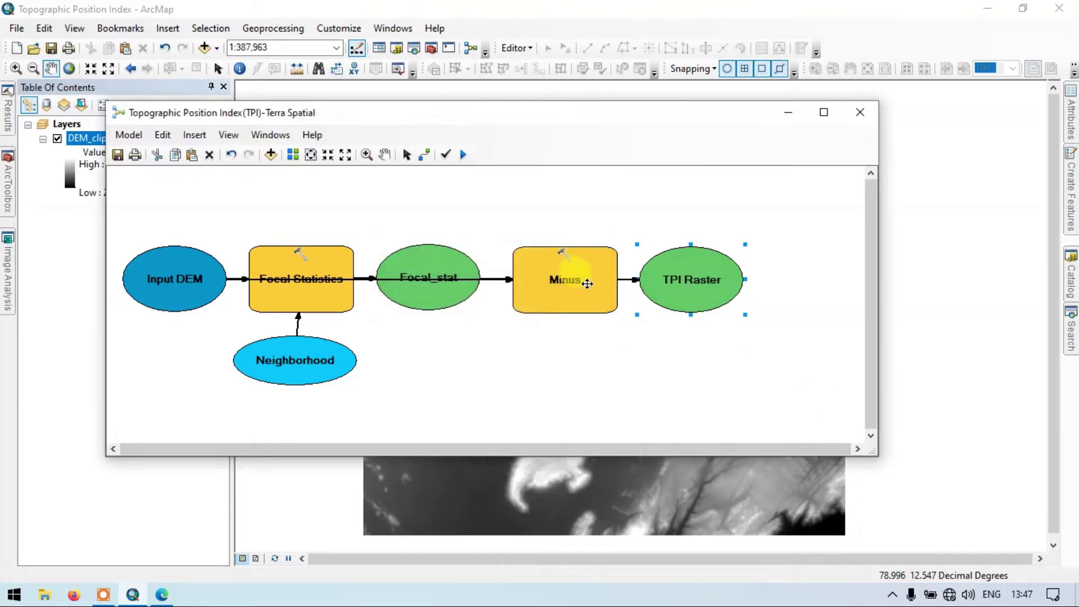
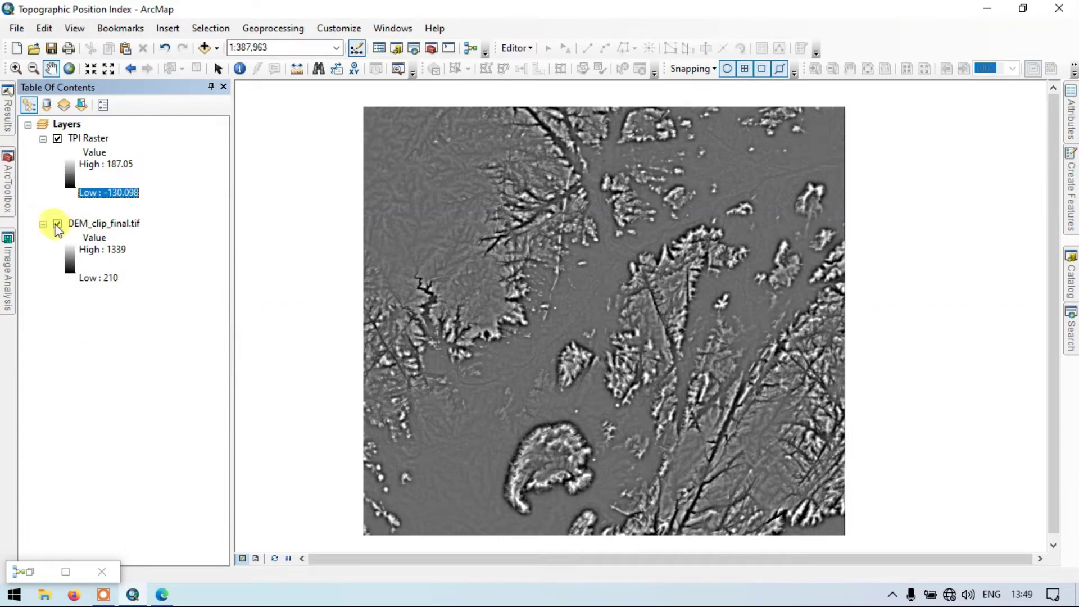
Step: Hide the DEM_clip_final.tif layer and symbolize TPI Raster as Classified with the red-yellow-green-blue color ramp
left_click(57, 225)
right_click(91, 140)
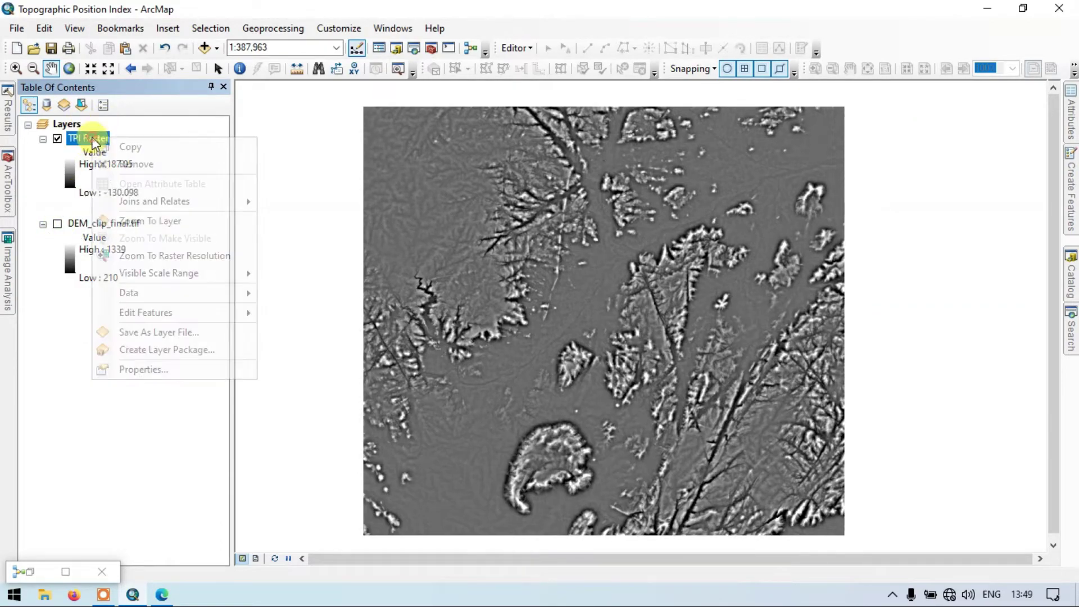
left_click(144, 369)
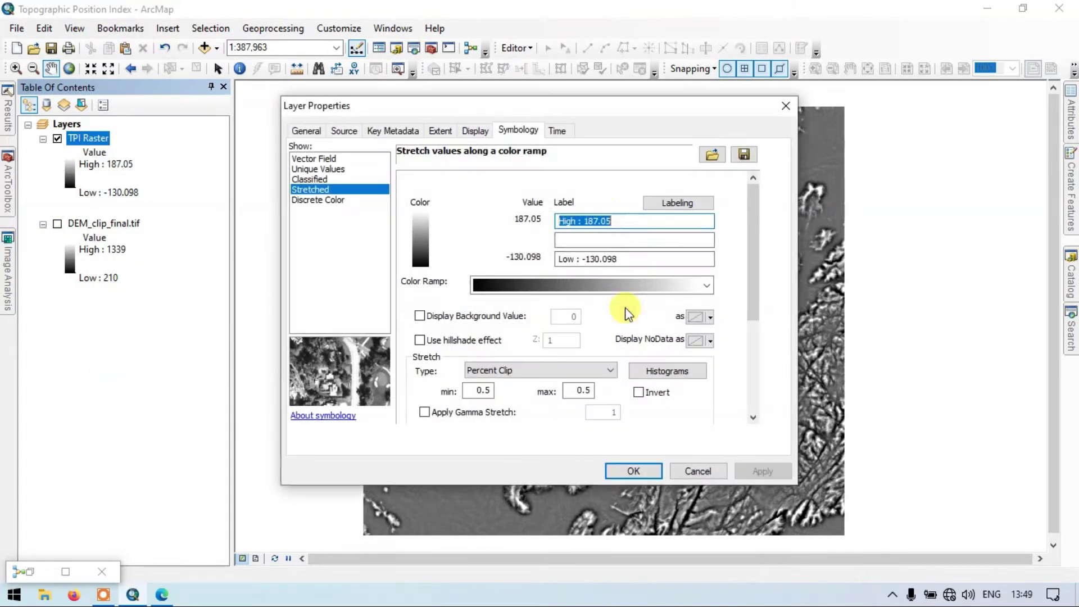
left_click(329, 179)
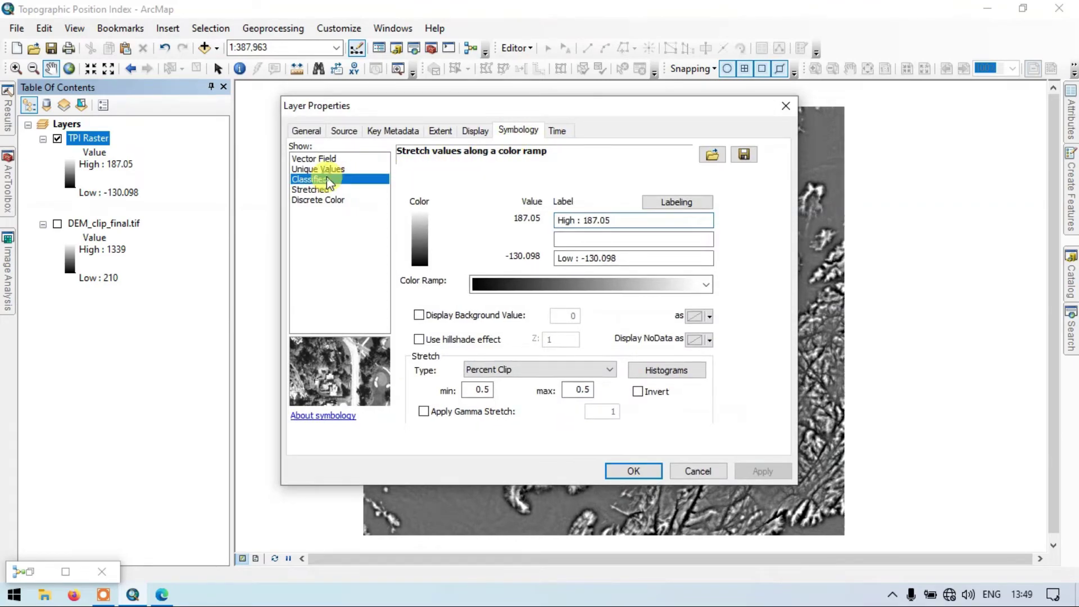
left_click(744, 261)
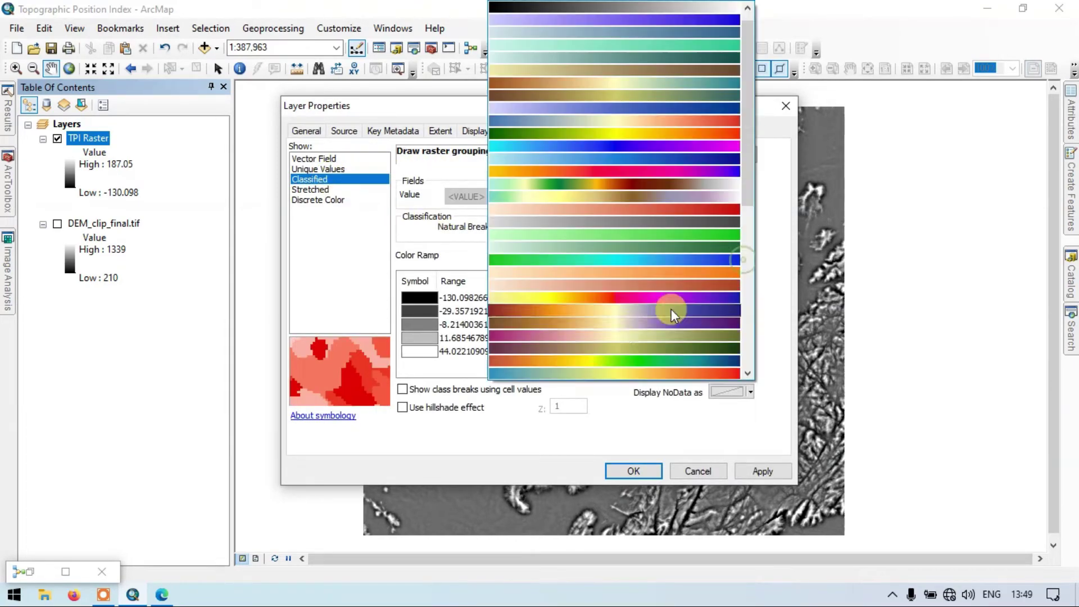
left_click(668, 360)
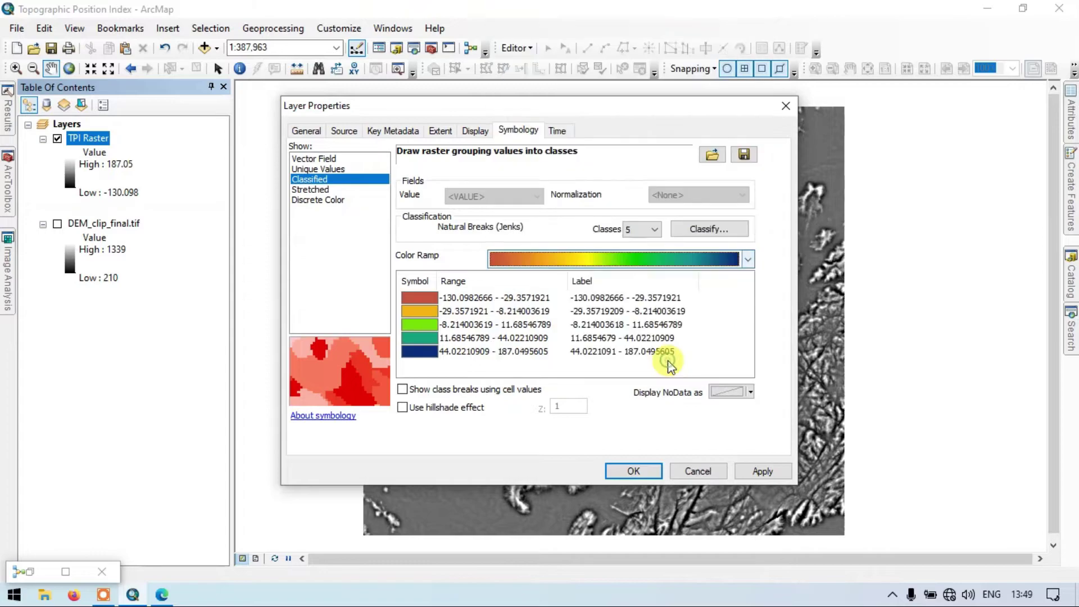
left_click(760, 471)
left_click(649, 471)
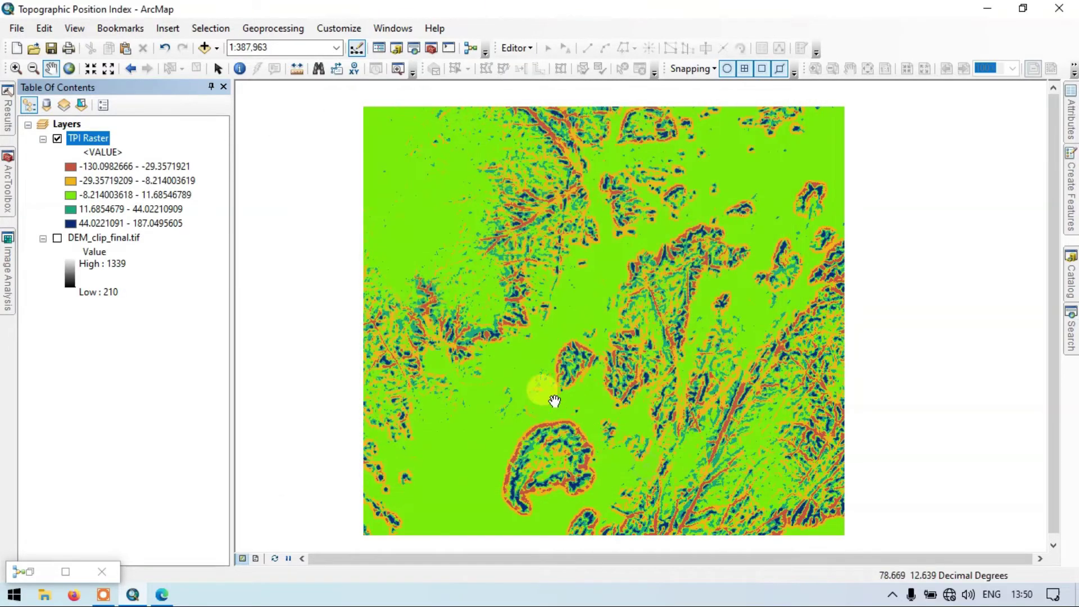
Step: Examine the classified TPI raster on the map, both in close-up around the hills and over its full extent
scroll(606, 310, "up", 3)
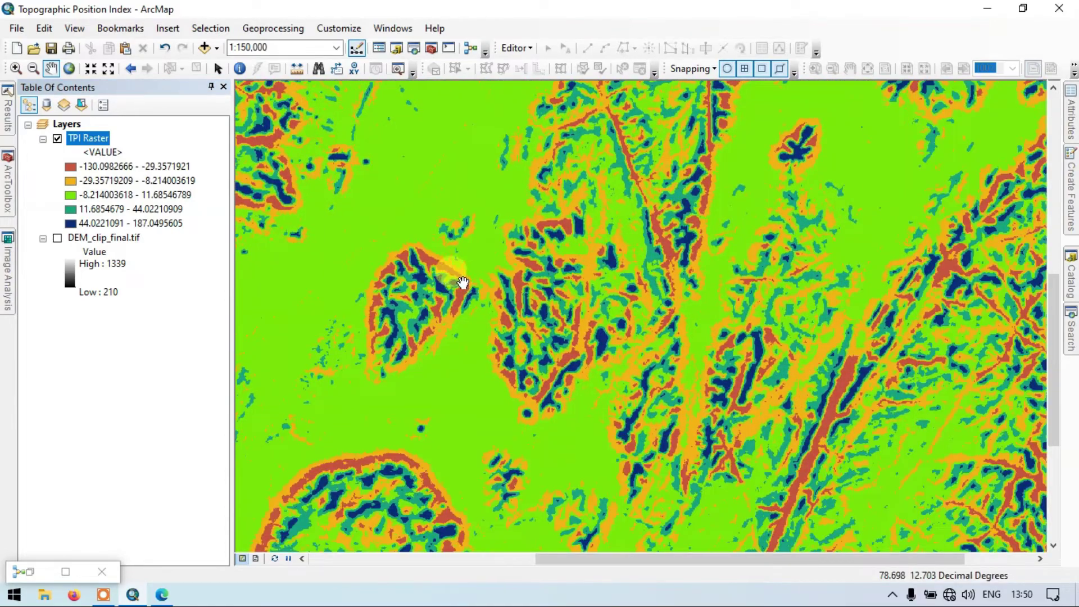
left_click_drag(494, 289, 571, 228)
scroll(647, 306, "down", 2)
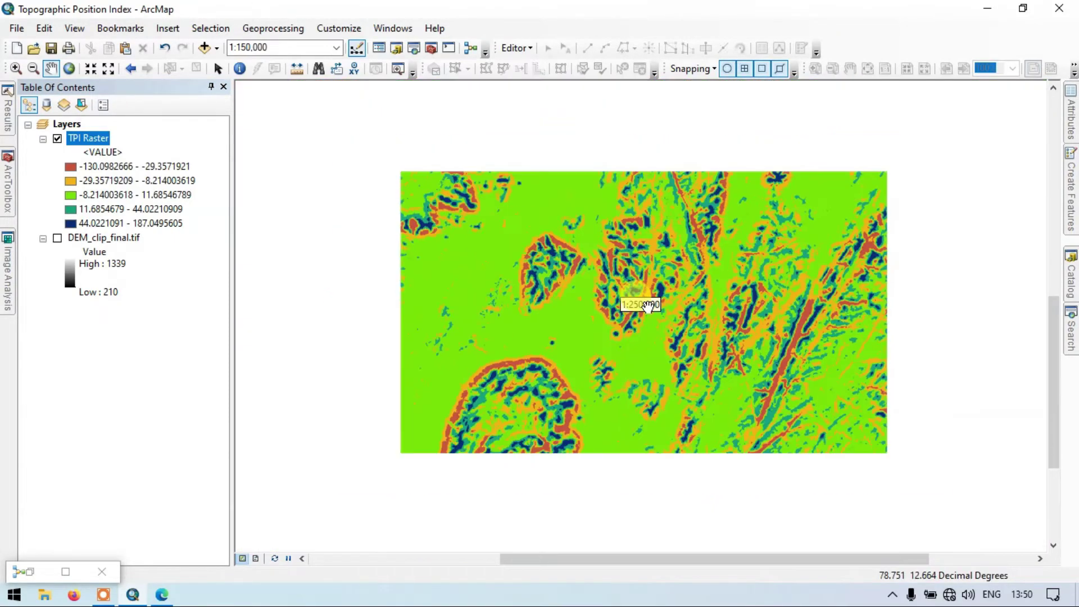
scroll(619, 231, "down", 1)
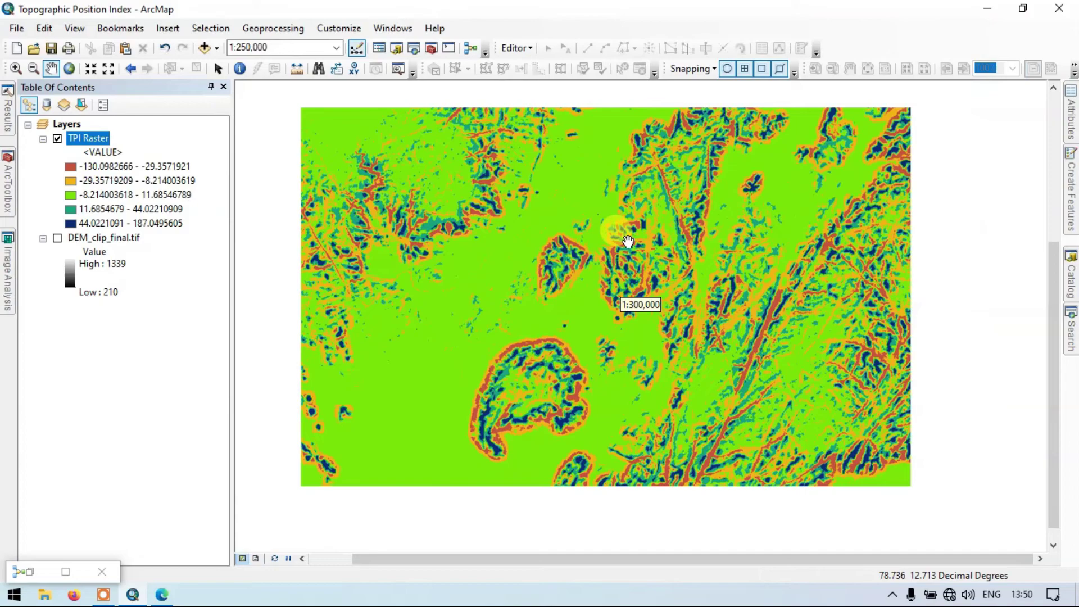
scroll(585, 180, "down", 1)
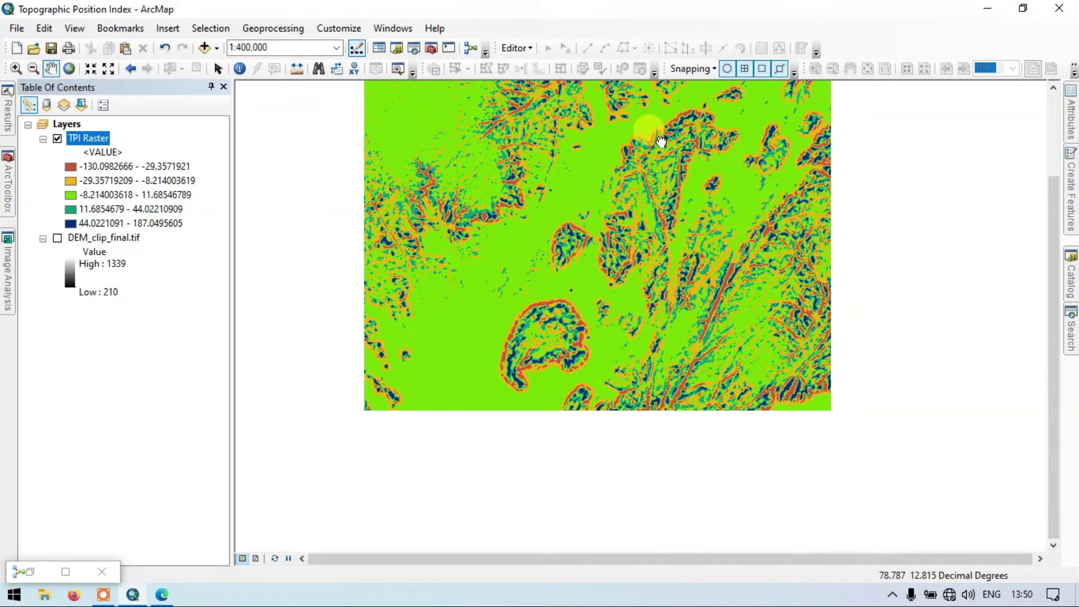
left_click_drag(663, 137, 654, 194)
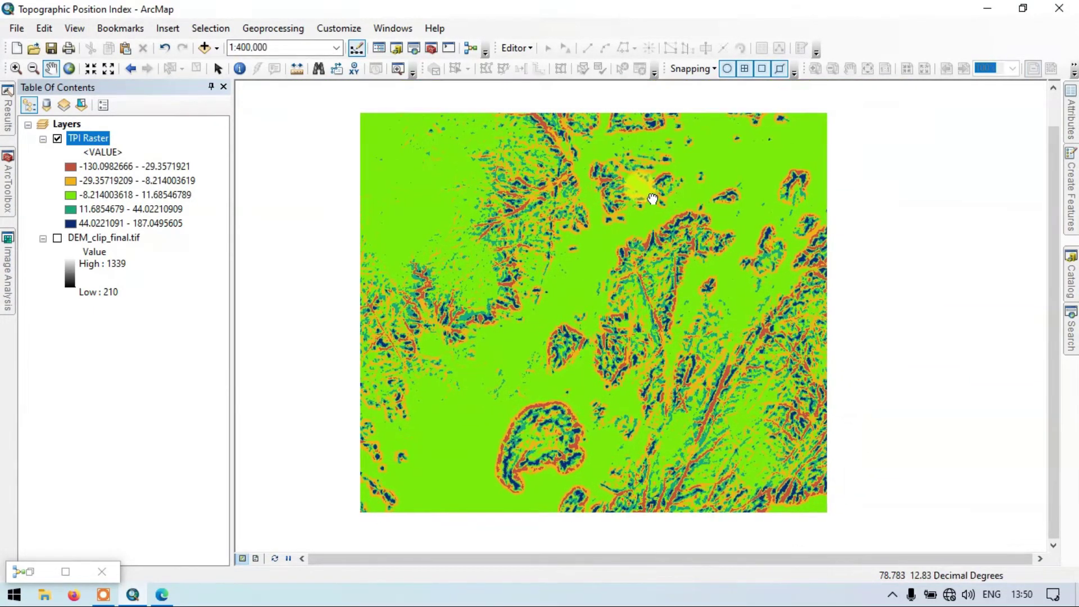
Step: Restore the minimized TPI model window, save the model and close it
left_click(39, 572)
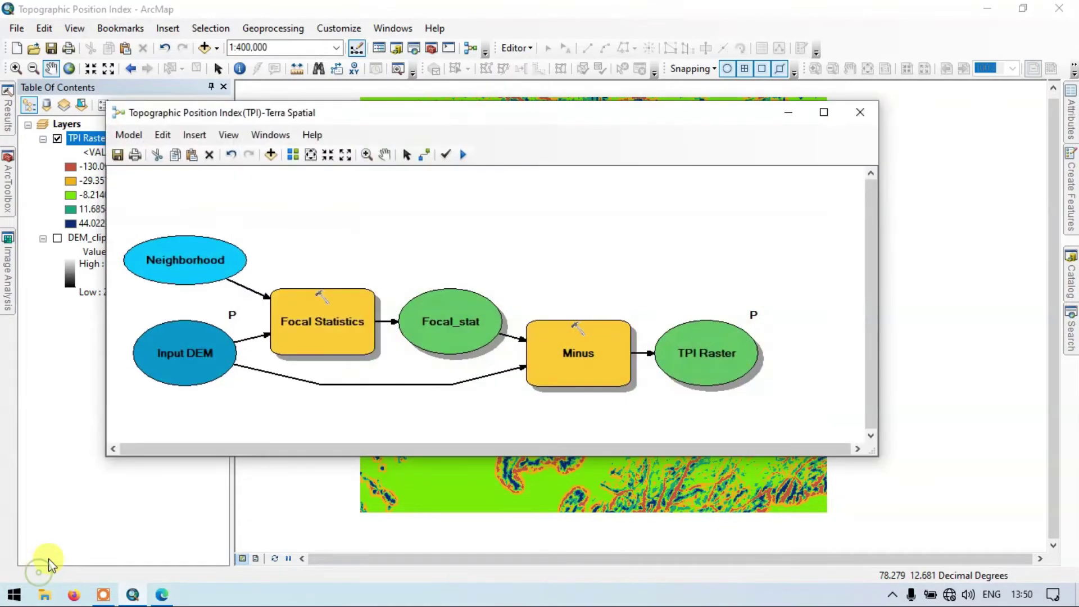
left_click_drag(665, 118, 747, 82)
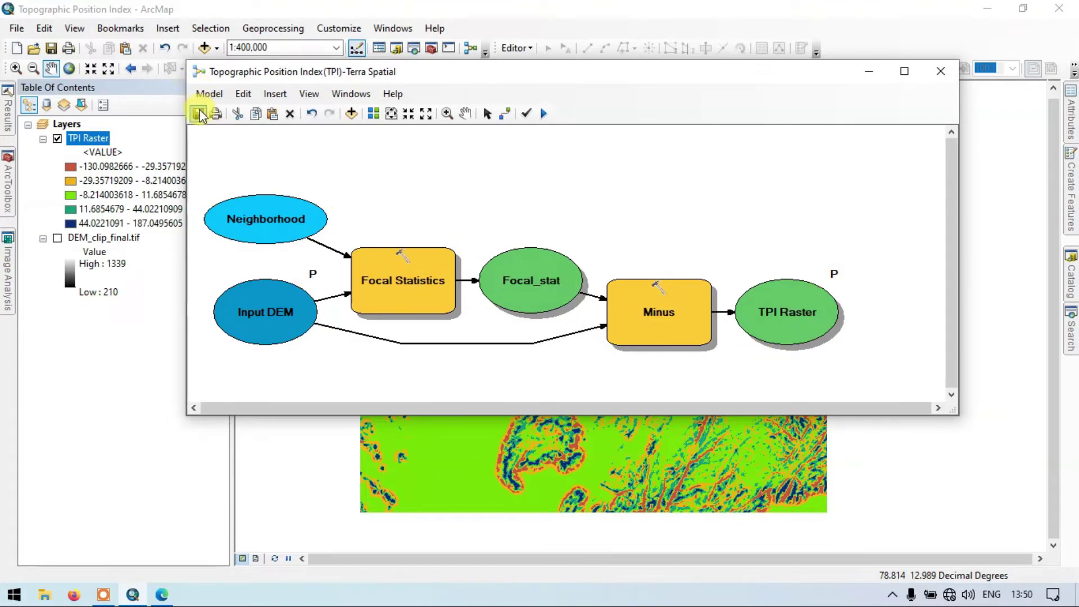
left_click(216, 93)
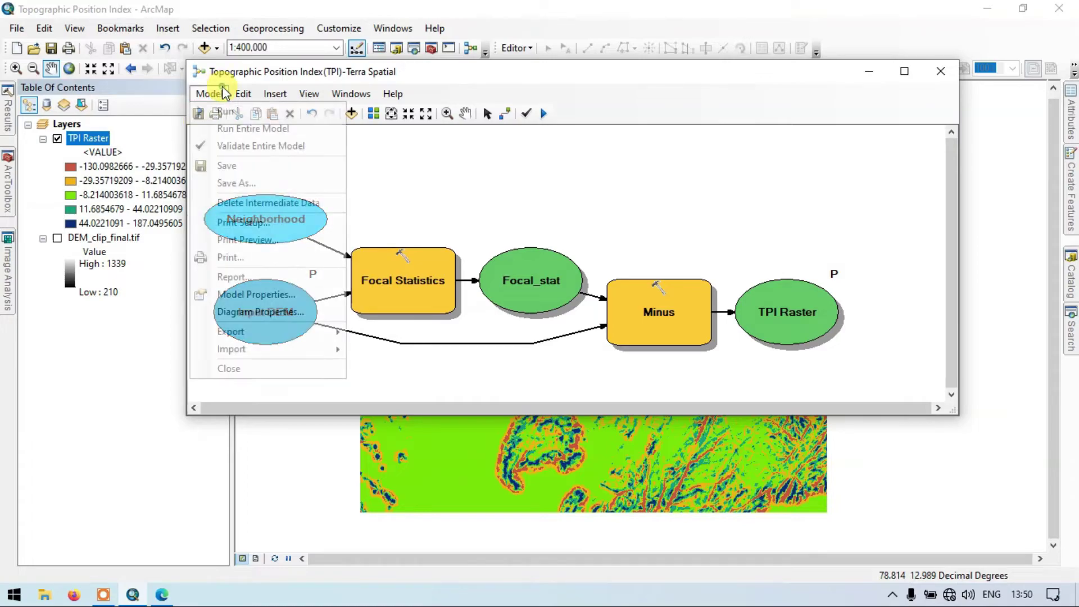
left_click(217, 164)
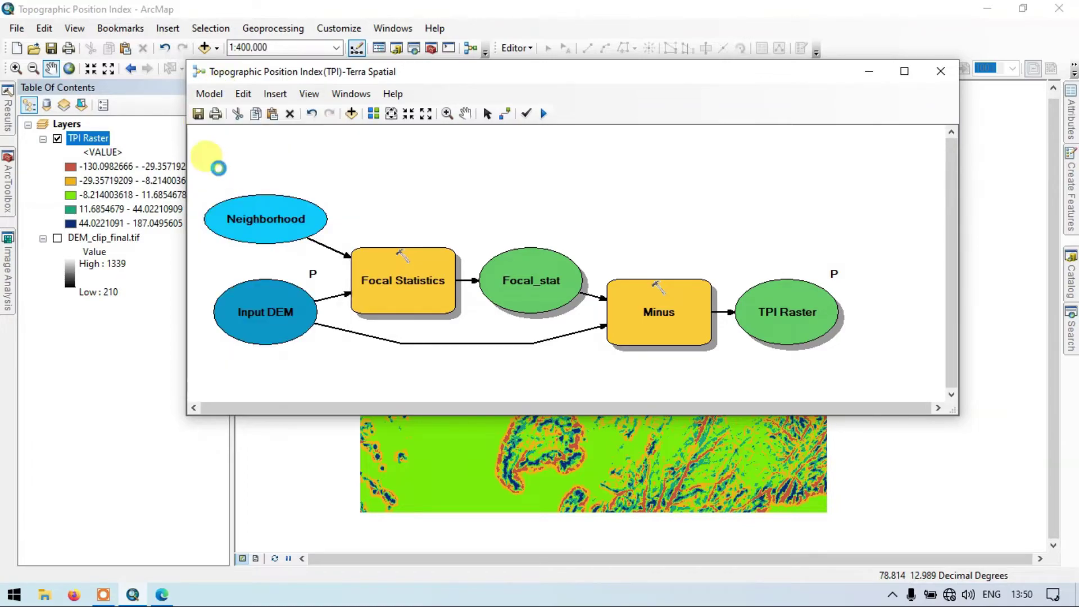
left_click(937, 74)
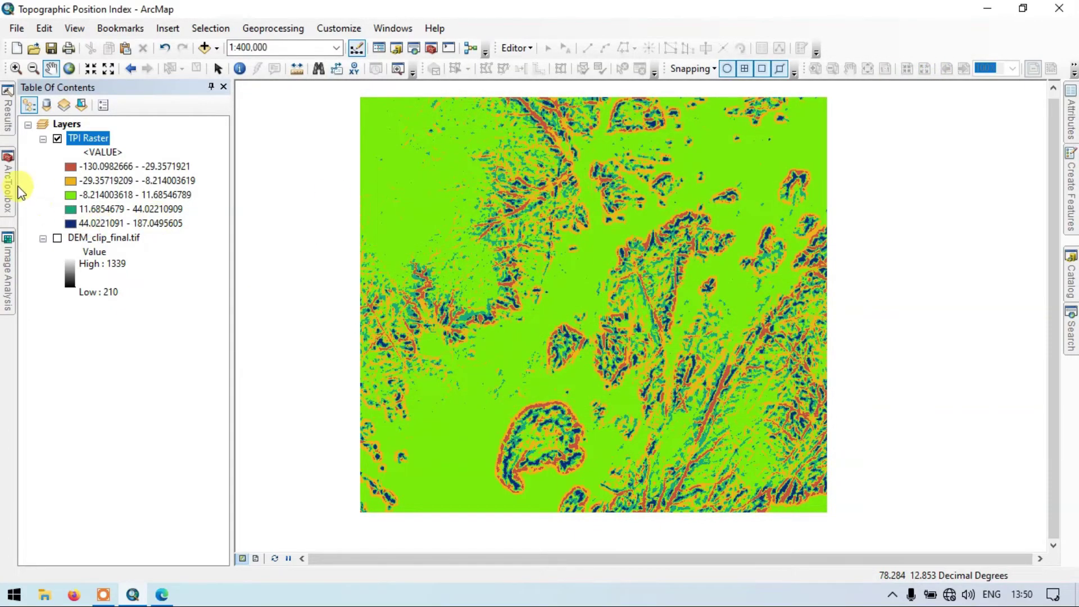
Step: Open the Topographic Position Index(TPI)-Terra Spatial model as a tool from the Topographic Position Index toolbox
mouse_move(10, 182)
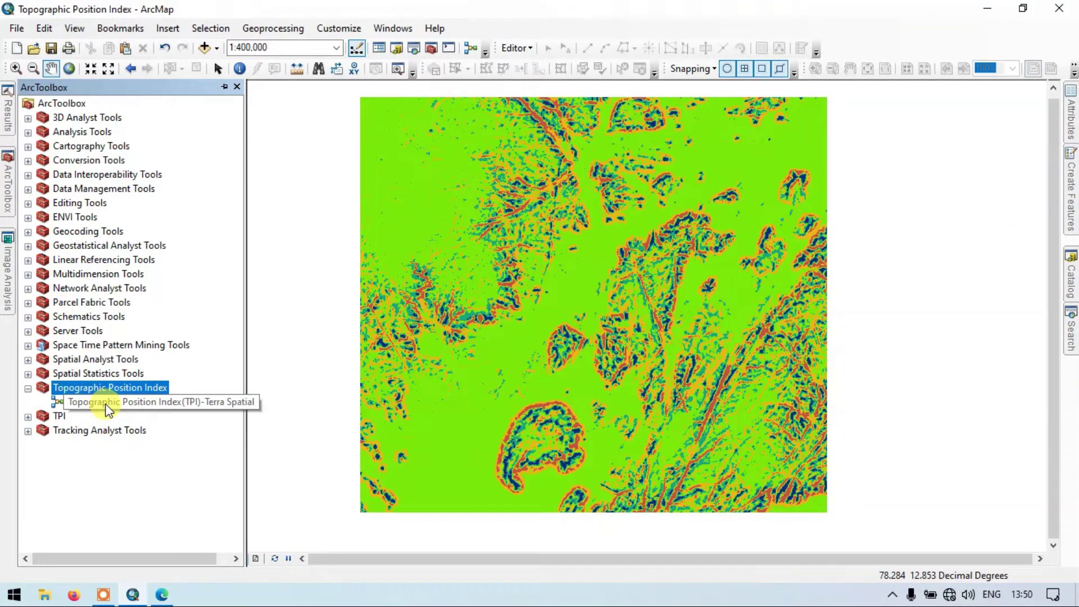
double_click(156, 403)
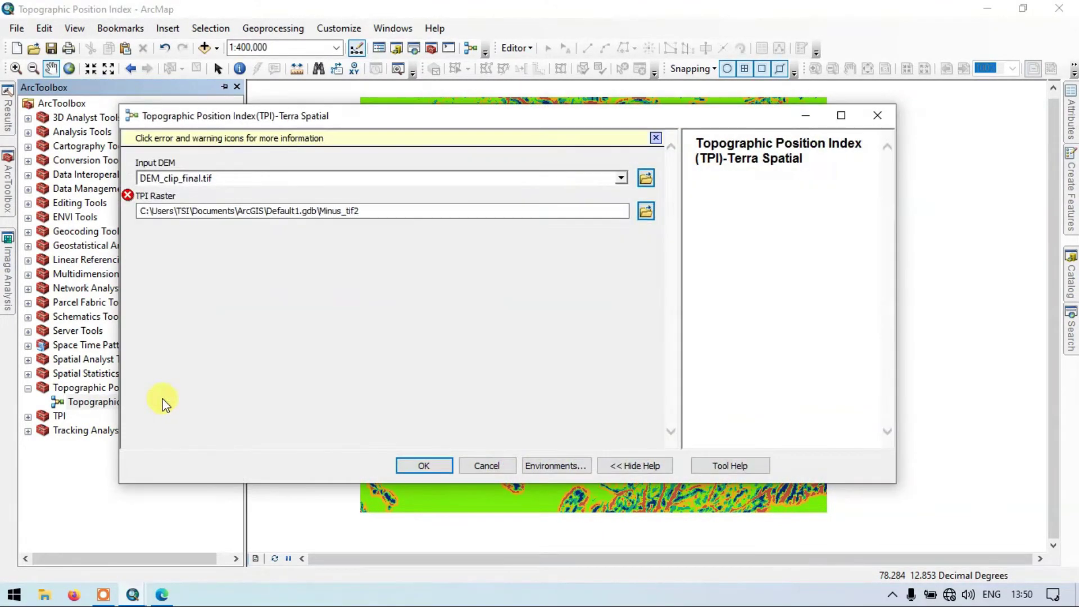
Step: Run the TPI tool with DEM_clip_final.tif as Input DEM, saving the TPI Raster as TPI2 in the scarp folder
left_click(620, 178)
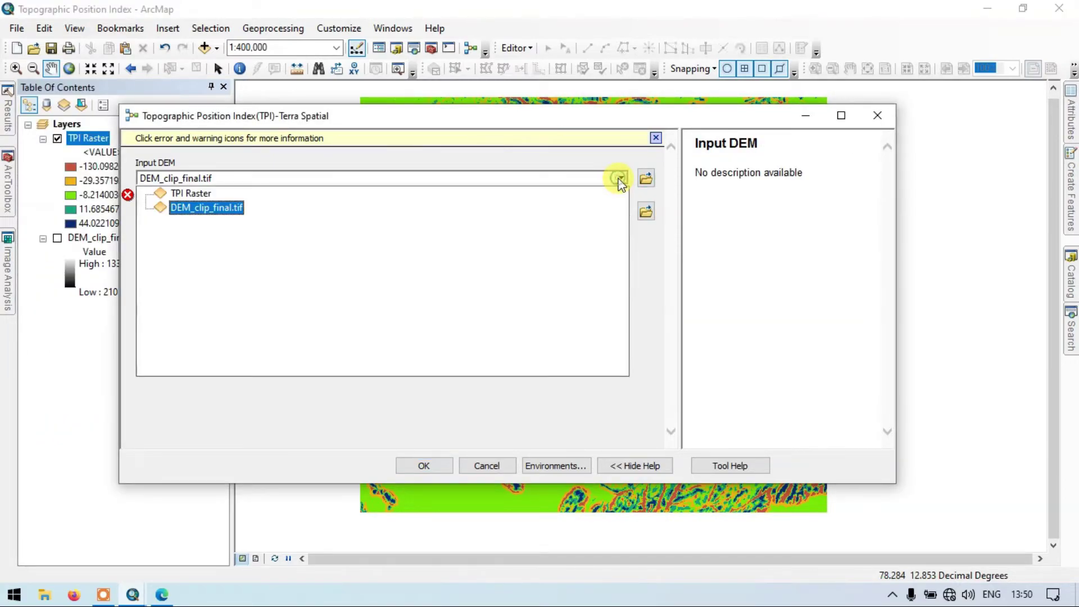
left_click(222, 213)
left_click(646, 213)
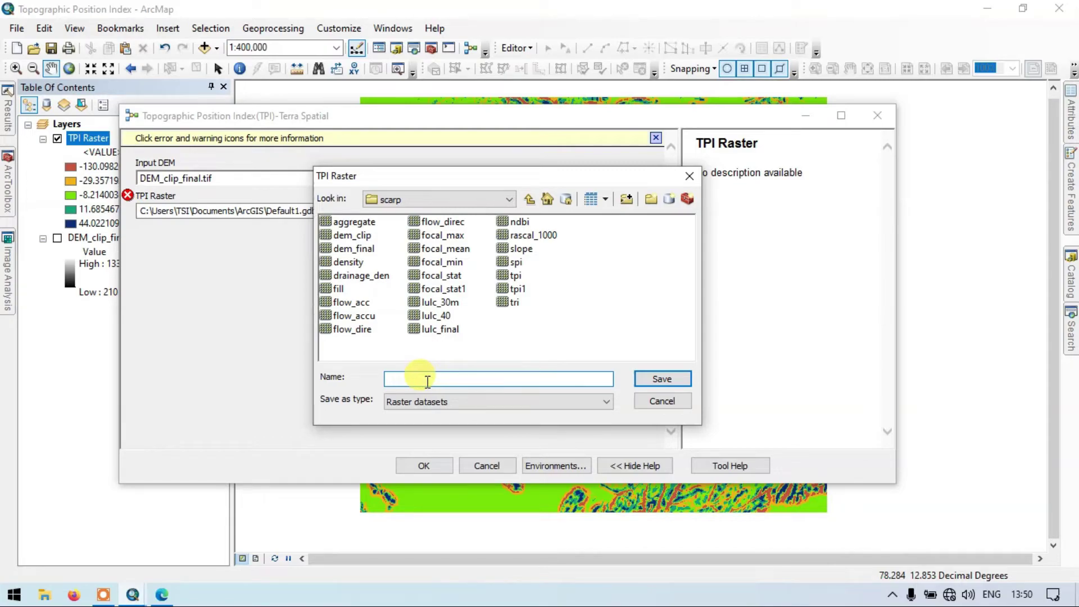
type("TPI2")
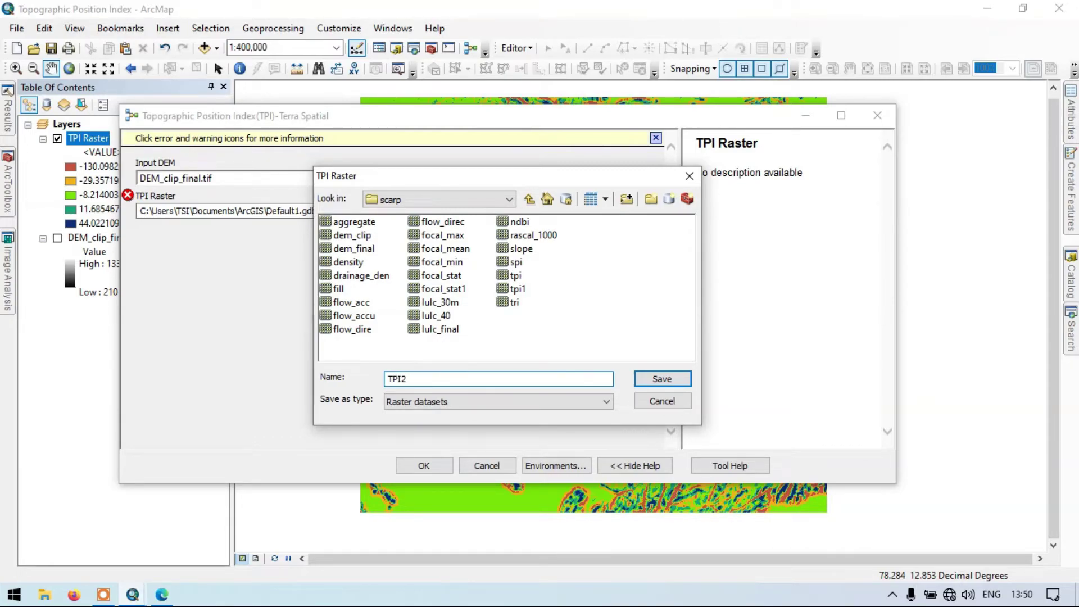
left_click(656, 380)
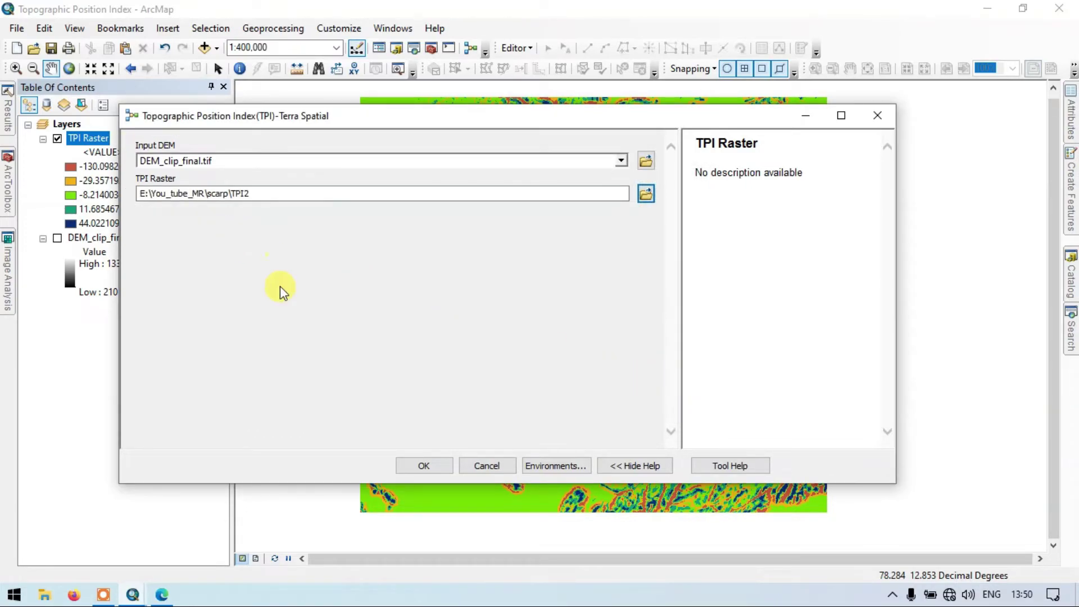
left_click(425, 466)
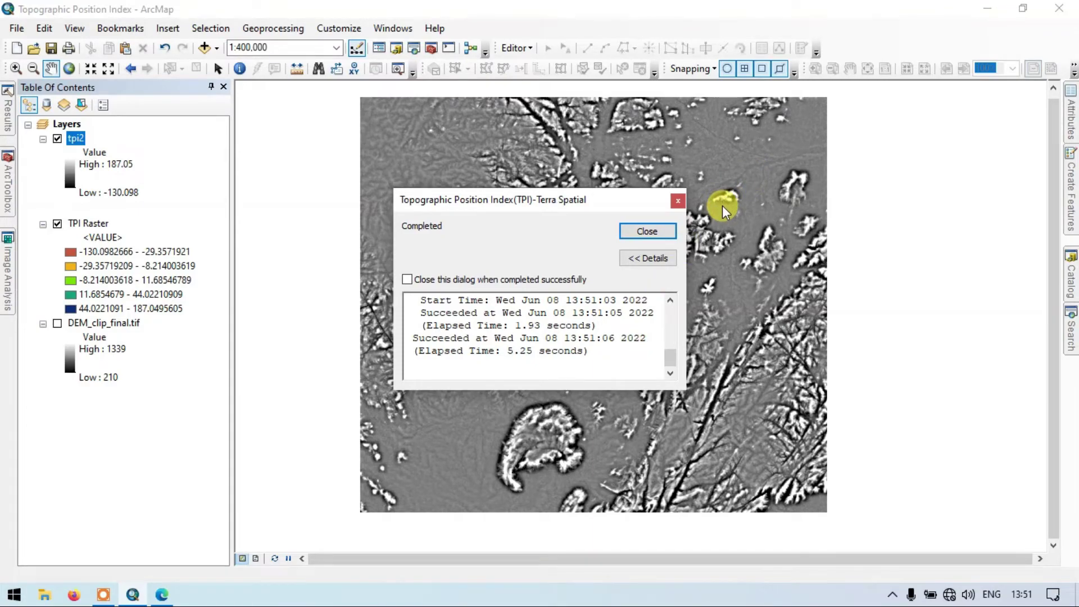
left_click(646, 230)
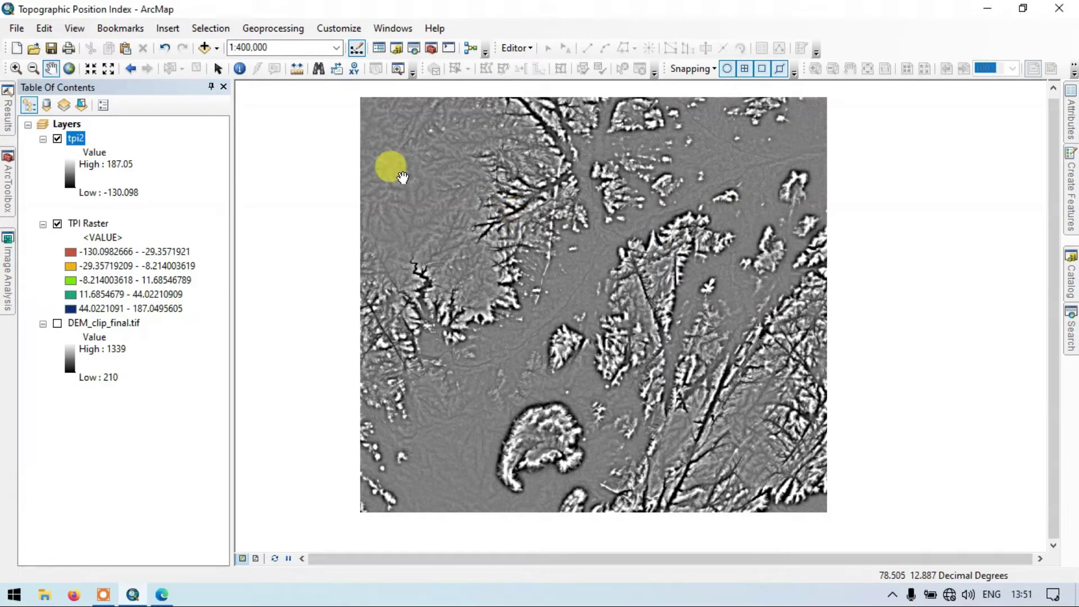
Step: Hide the TPI Raster layer and set tpi2's symbology to Classified with a computed histogram and the red-yellow-green-blue color ramp
left_click(57, 224)
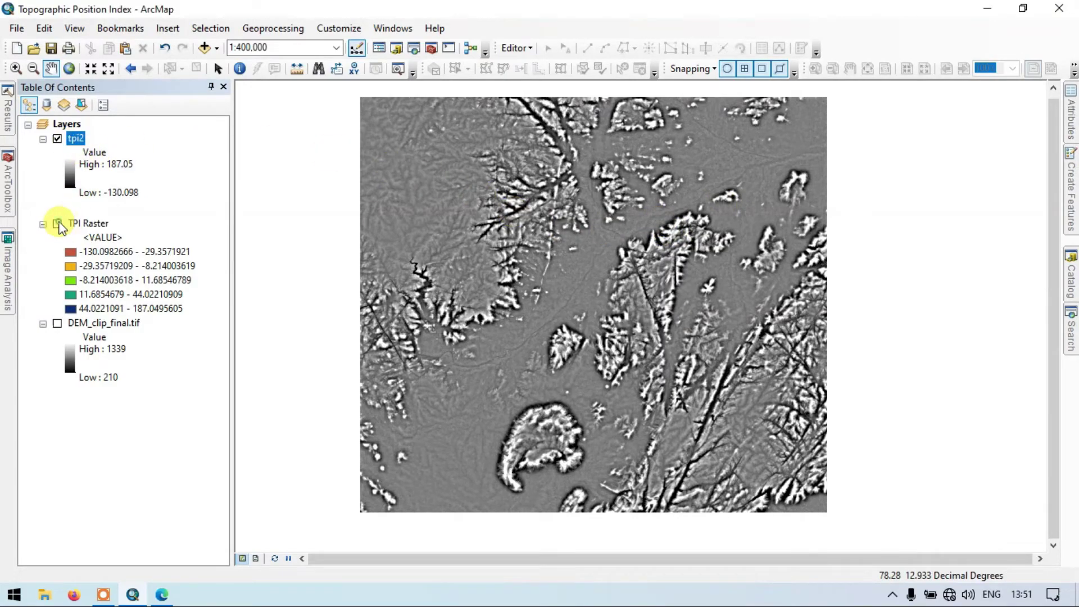
right_click(78, 141)
left_click(140, 369)
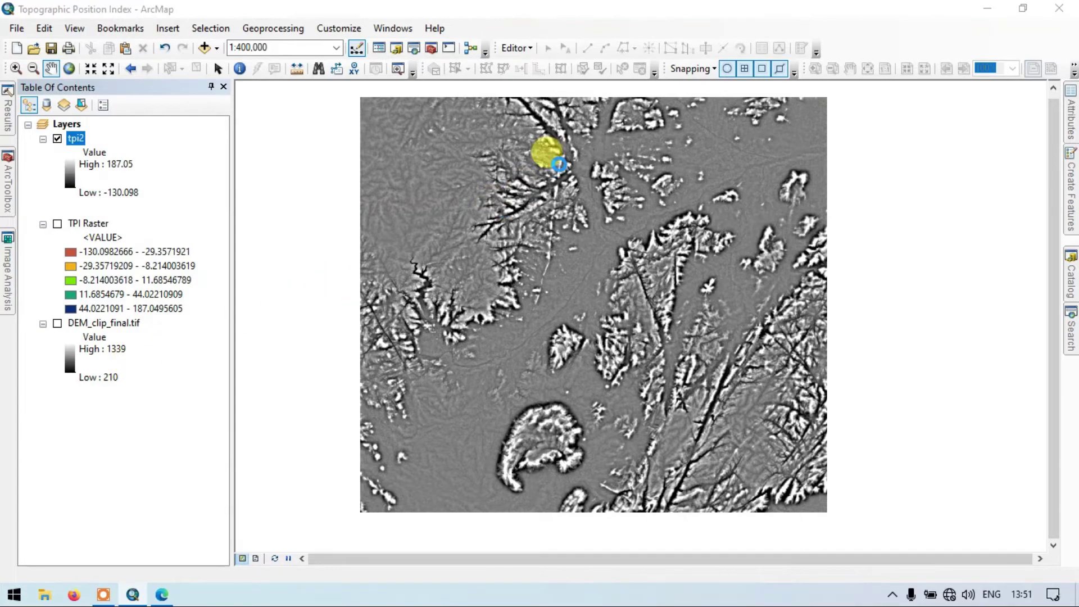
left_click(310, 180)
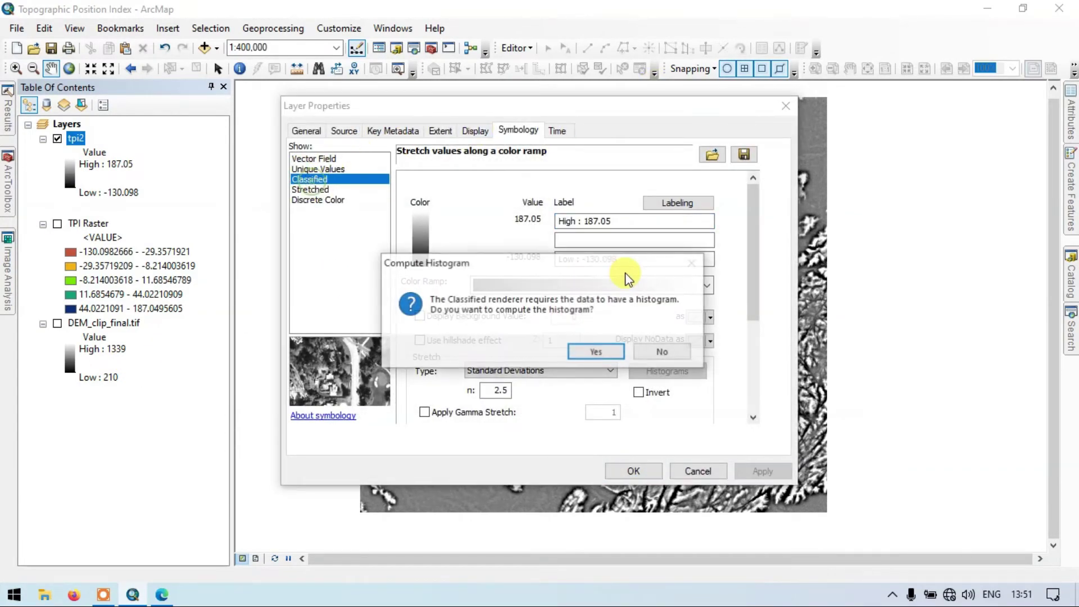
left_click(601, 351)
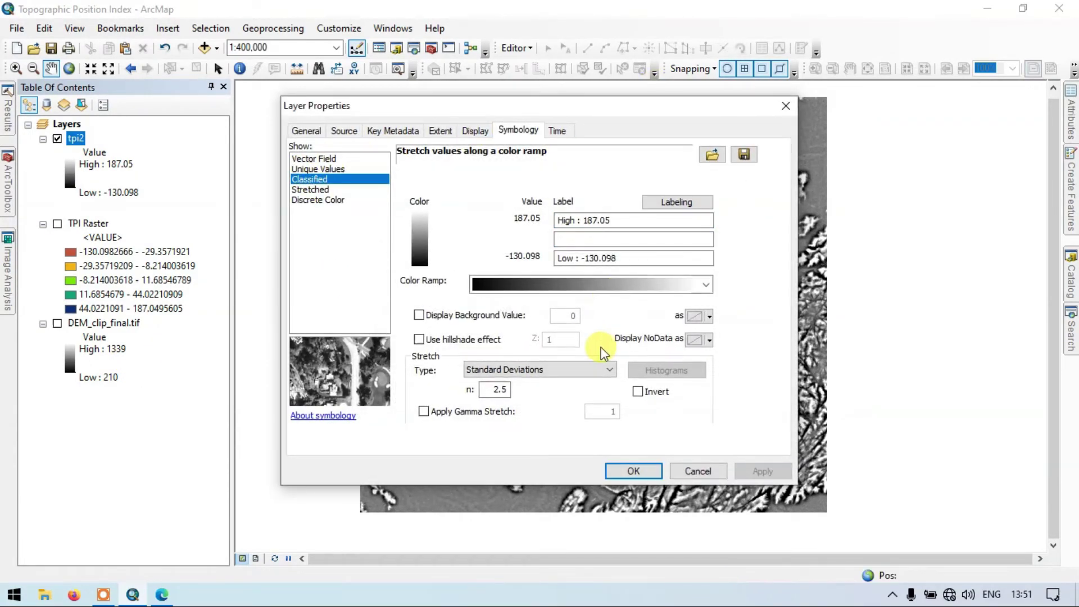
left_click(726, 257)
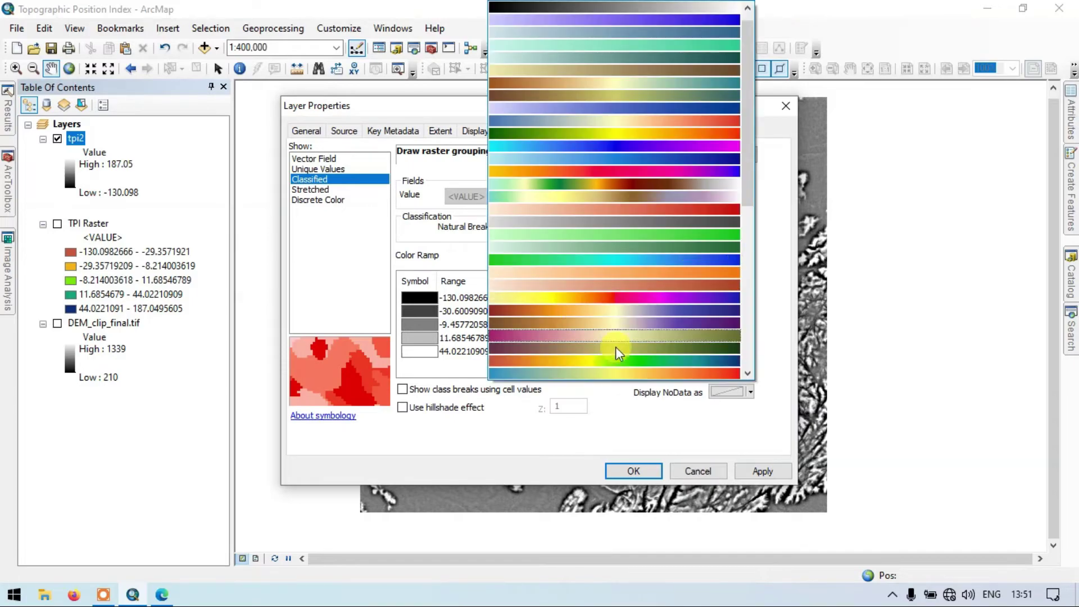
left_click(658, 359)
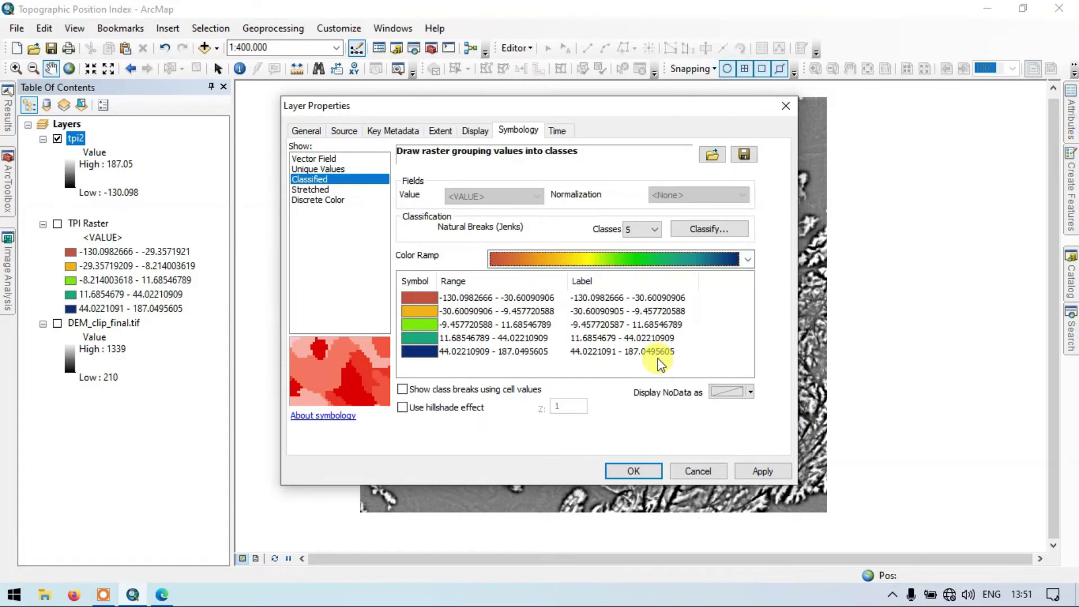
Step: Reduce the tpi2 classification to 3 classes and apply the symbology
left_click(644, 231)
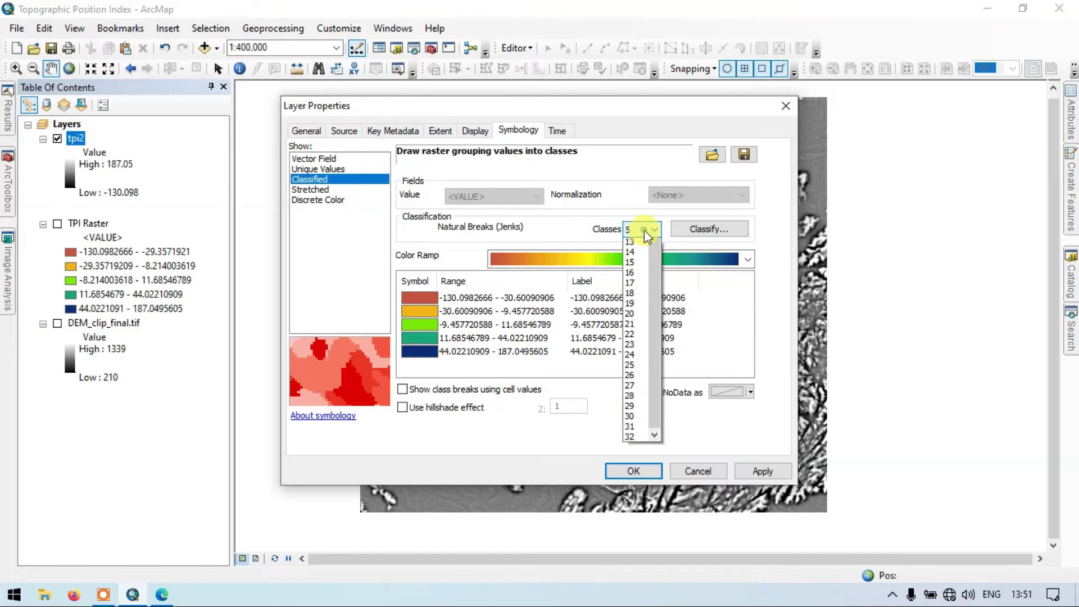
left_click(633, 241)
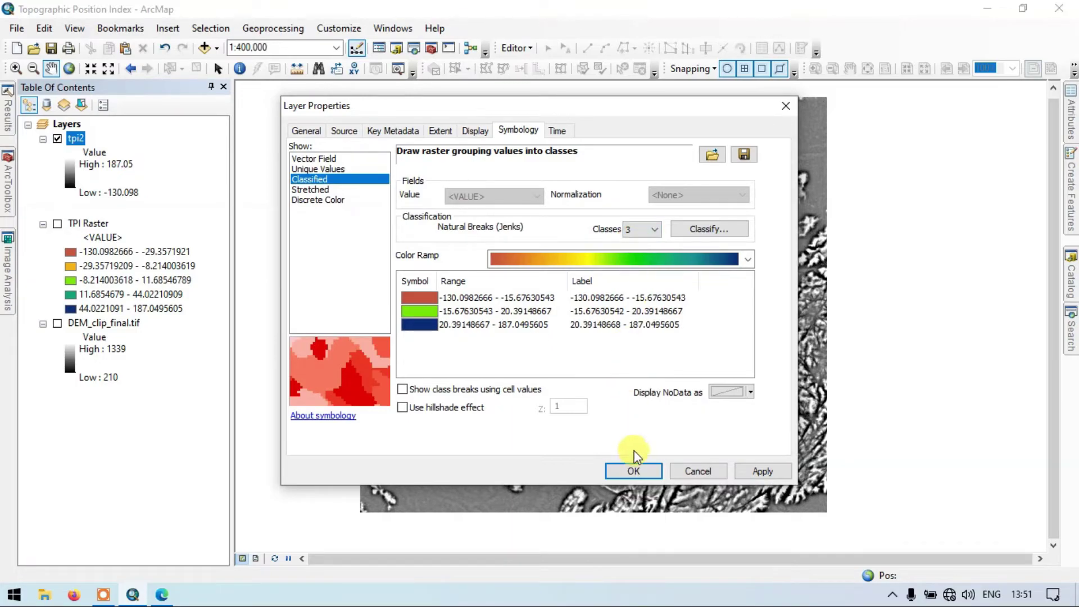
left_click(760, 473)
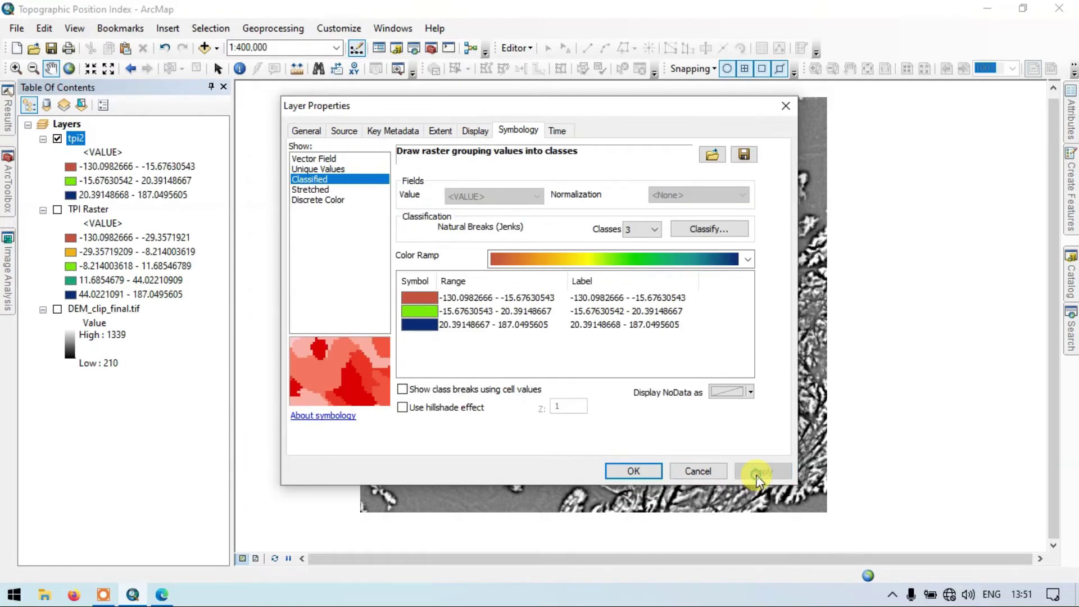
left_click(616, 469)
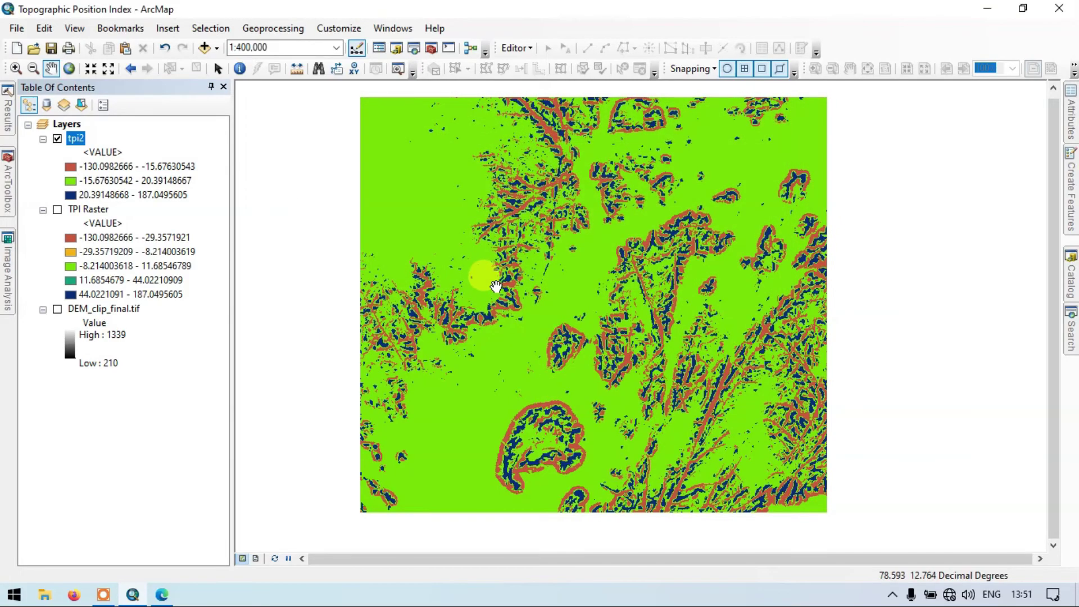
Step: Examine the three-class tpi2 raster in close-up around the crescent-shaped hill, the neighbouring hills and the linear ridges and valleys
scroll(495, 287, "up", 5)
left_click_drag(506, 294, 795, 43)
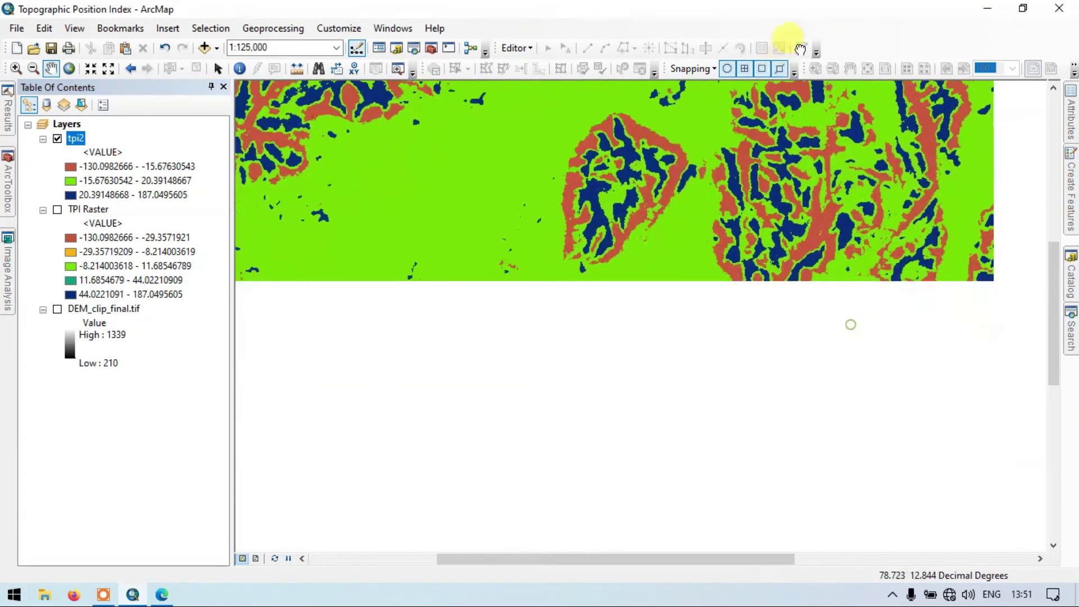
left_click_drag(848, 323, 627, 280)
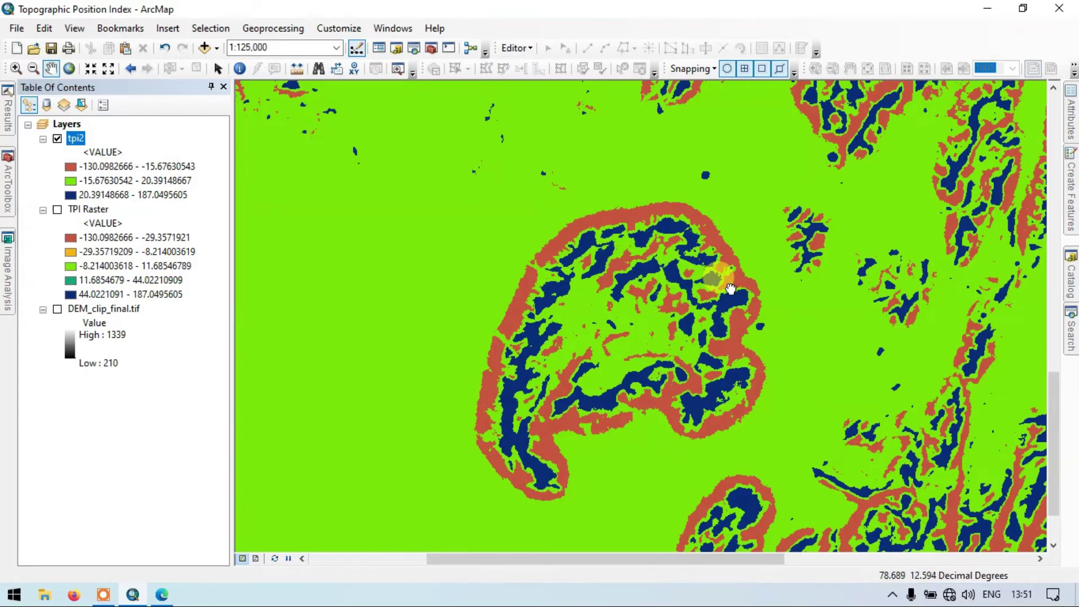
left_click_drag(730, 289, 531, 227)
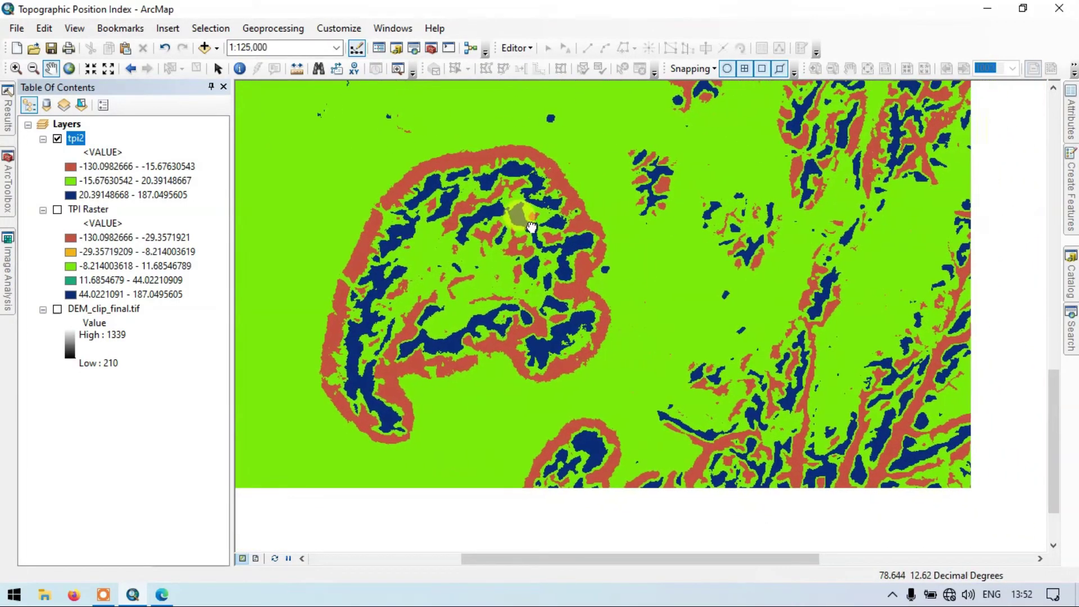
scroll(578, 304, "down", 2)
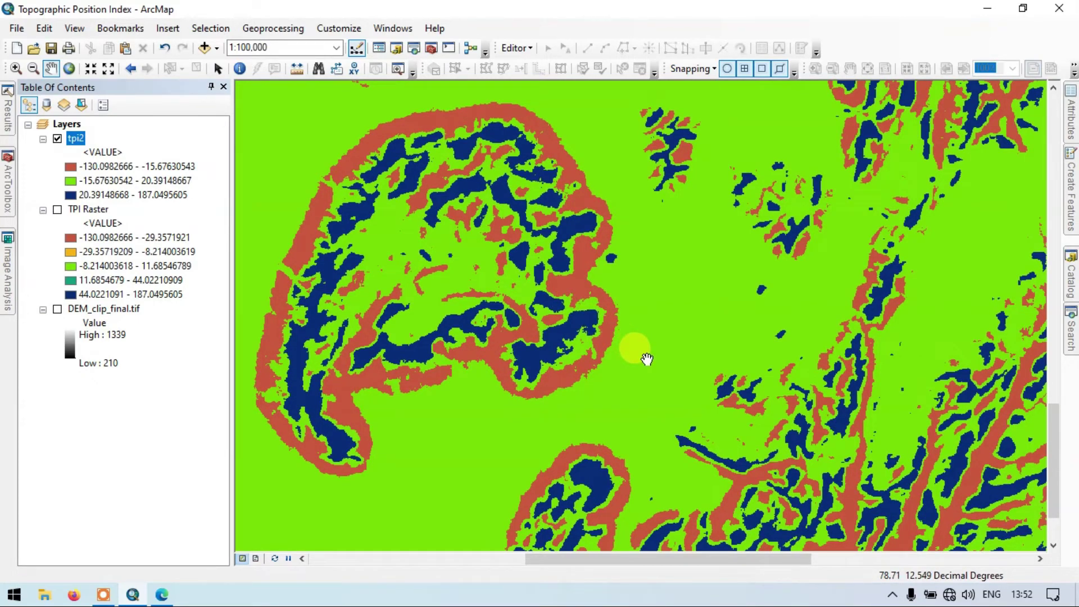
left_click_drag(726, 384, 665, 336)
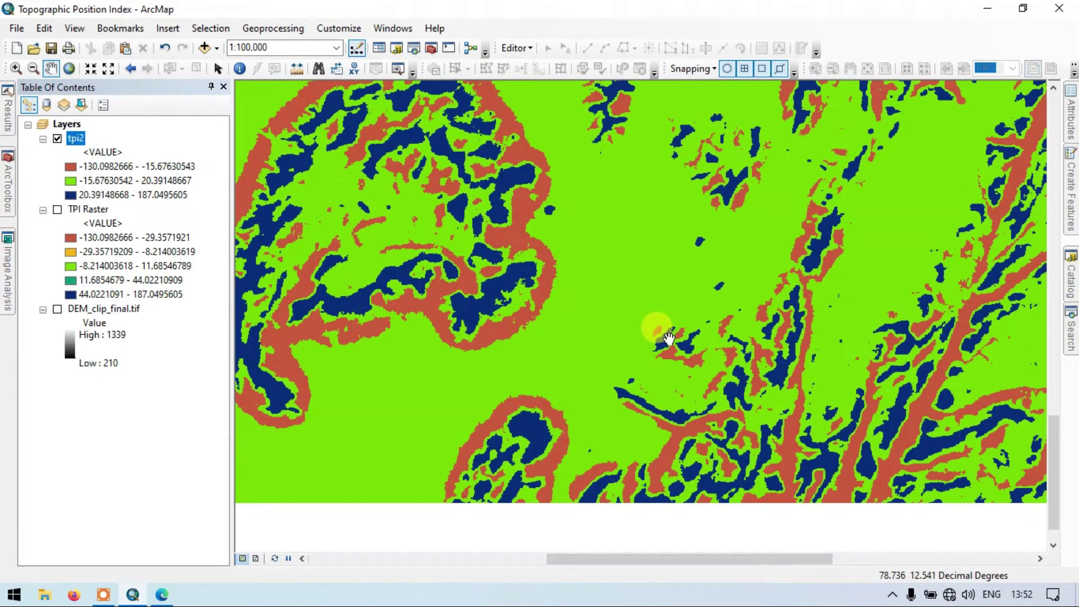
scroll(551, 251, "down", 1)
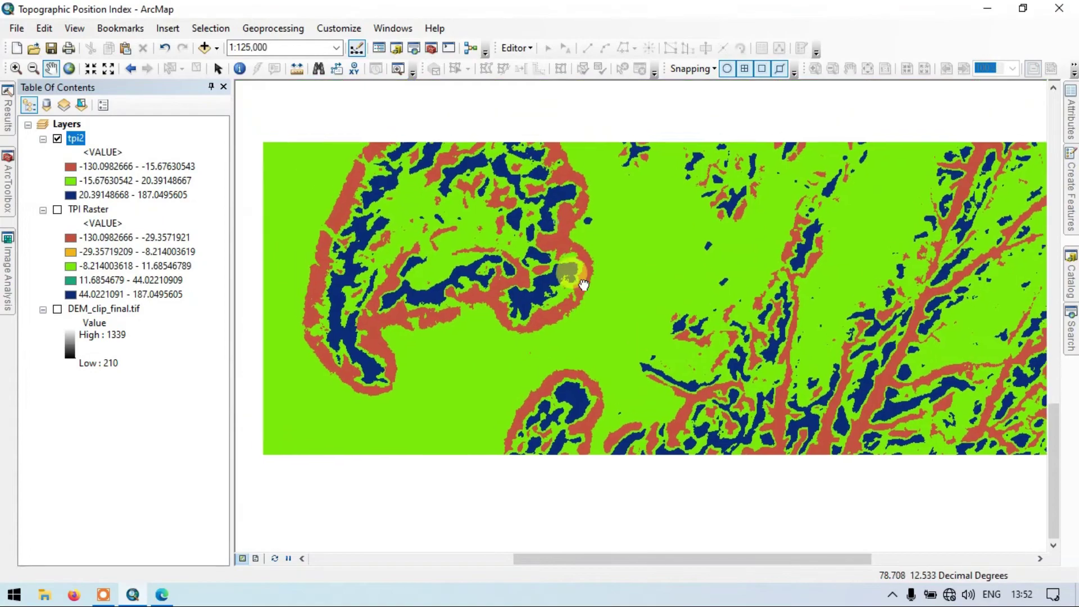
left_click_drag(578, 285, 562, 253)
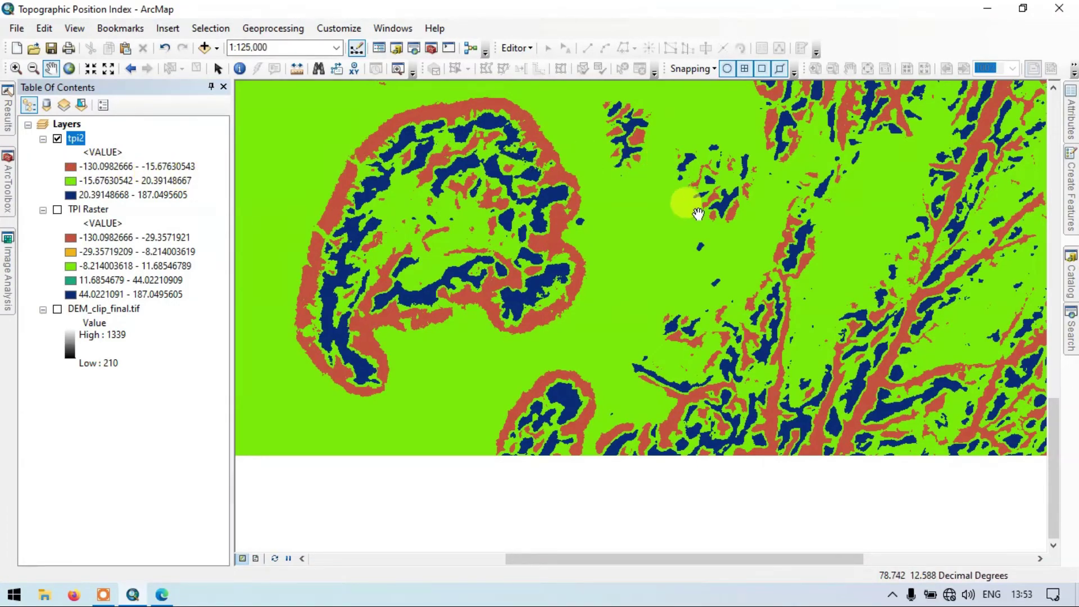
left_click_drag(686, 206, 590, 172)
scroll(539, 235, "up", 1)
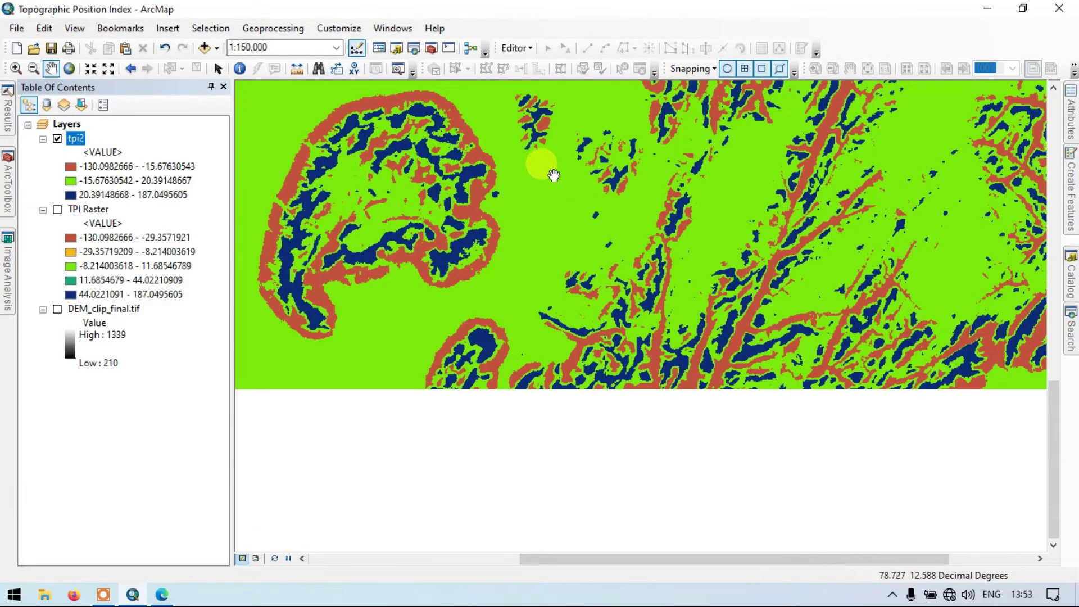
left_click_drag(547, 173, 557, 214)
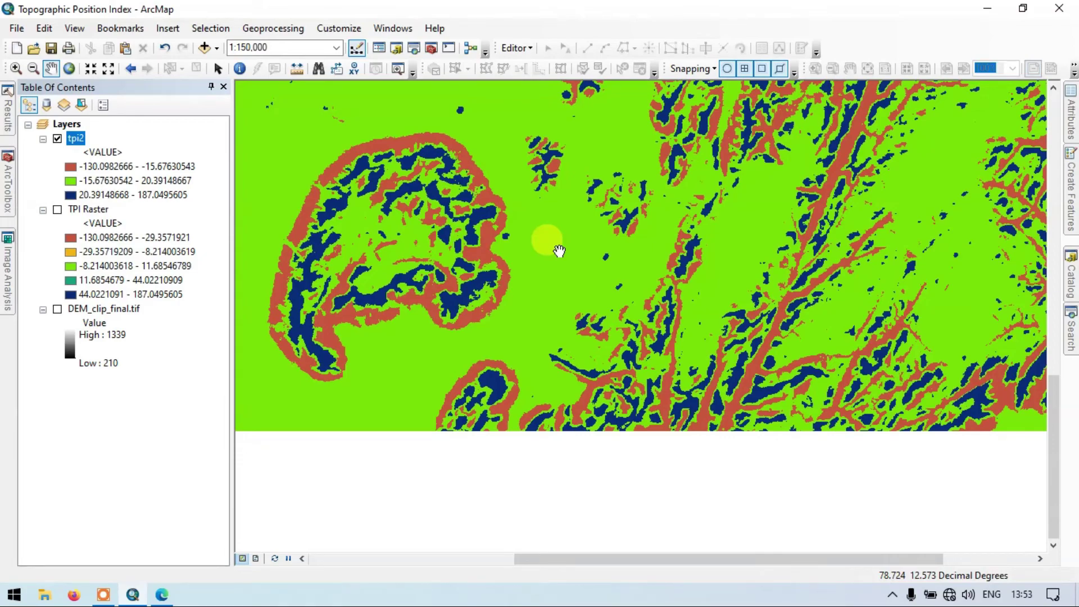
left_click_drag(621, 217, 579, 277)
left_click_drag(462, 176, 512, 240)
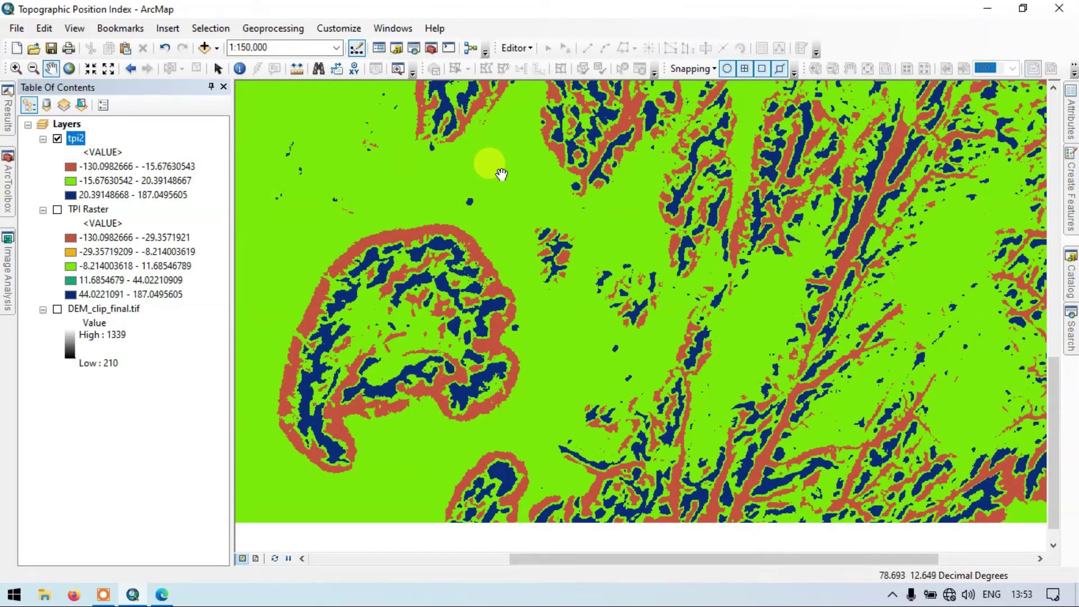
mouse_move(501, 174)
left_mouse_down()
mouse_move(530, 189)
mouse_move(510, 179)
left_mouse_up()
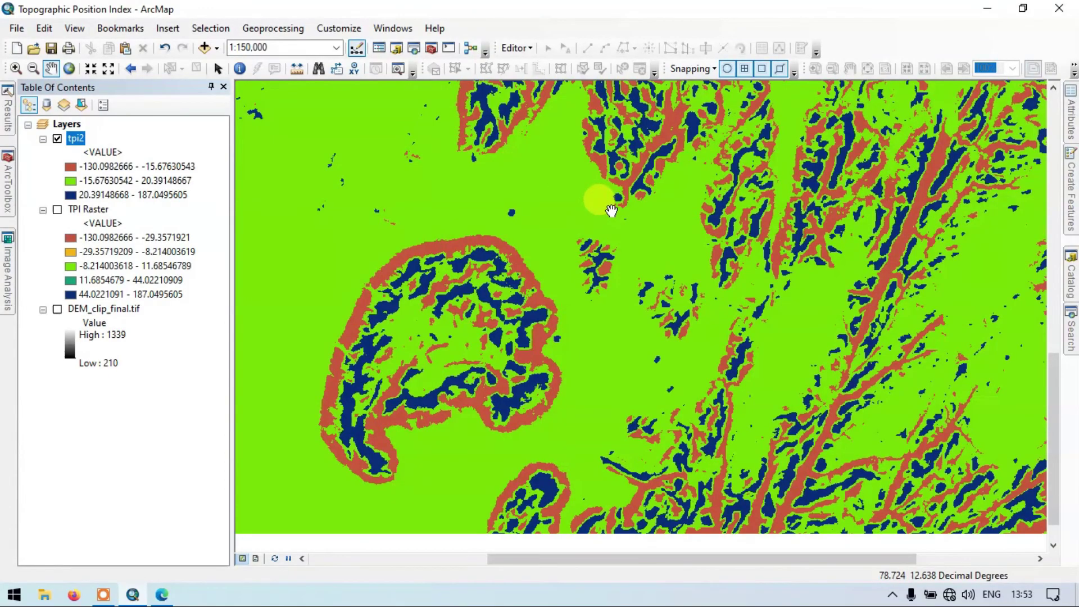
scroll(613, 208, "up", 1)
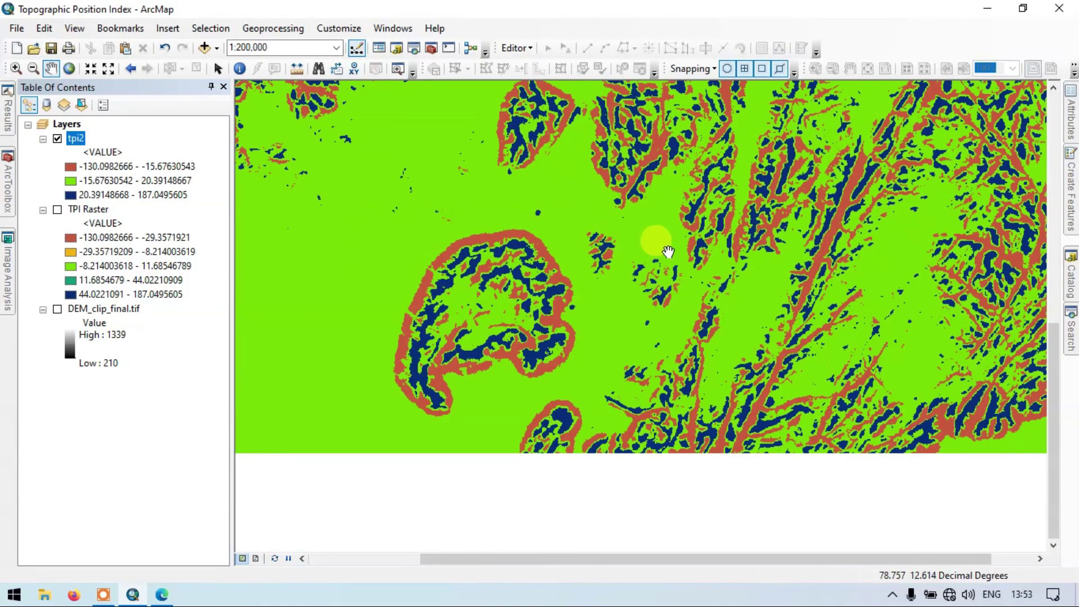
left_click_drag(656, 241, 622, 294)
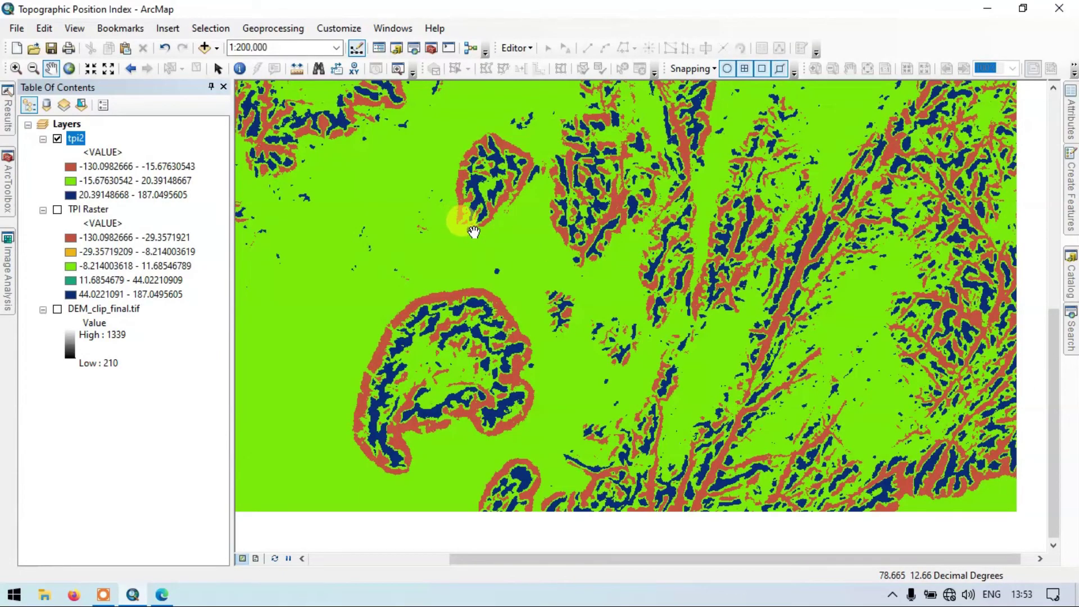
scroll(484, 275, "down", 1)
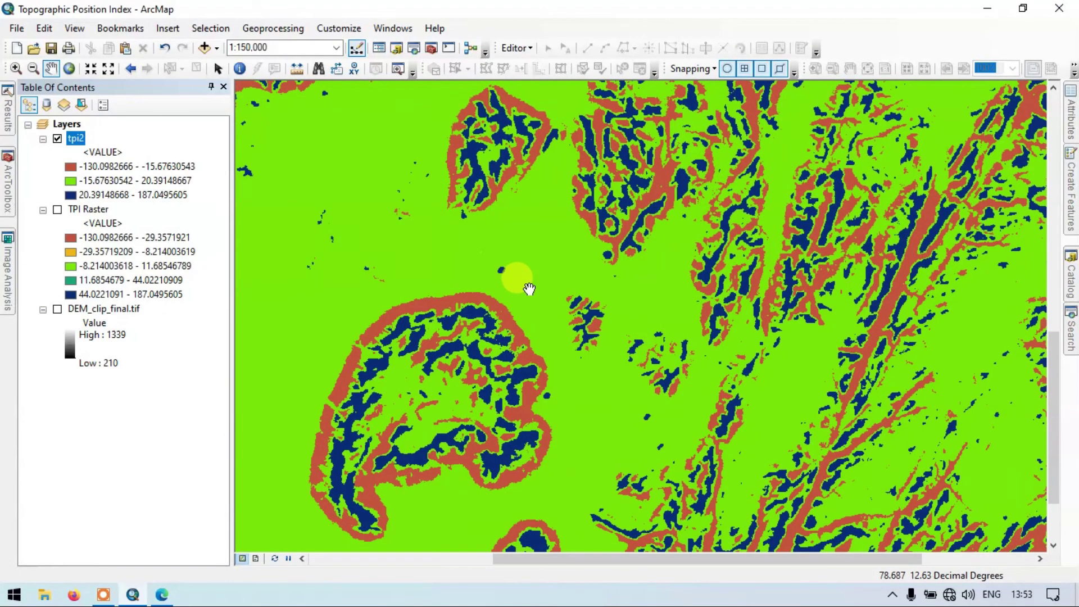
left_click_drag(527, 263, 563, 243)
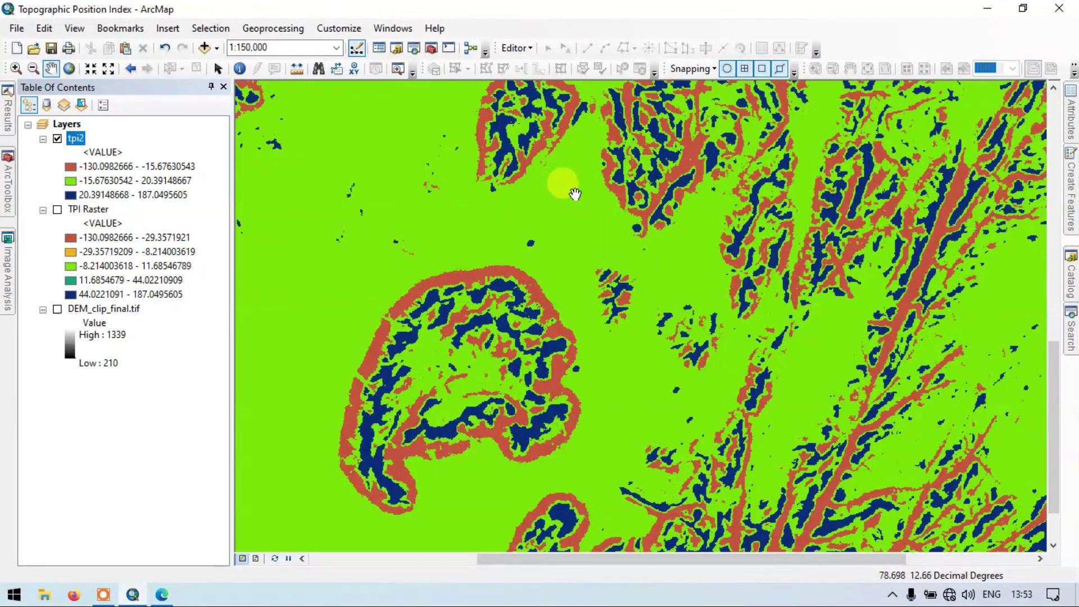
left_click_drag(562, 268, 568, 223)
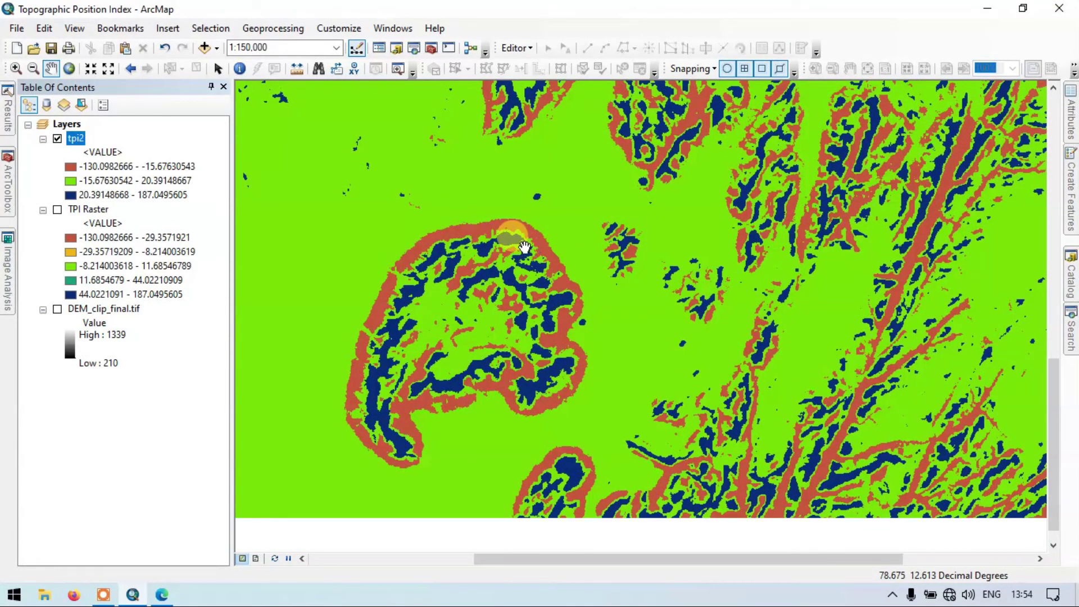
left_click_drag(525, 153, 541, 175)
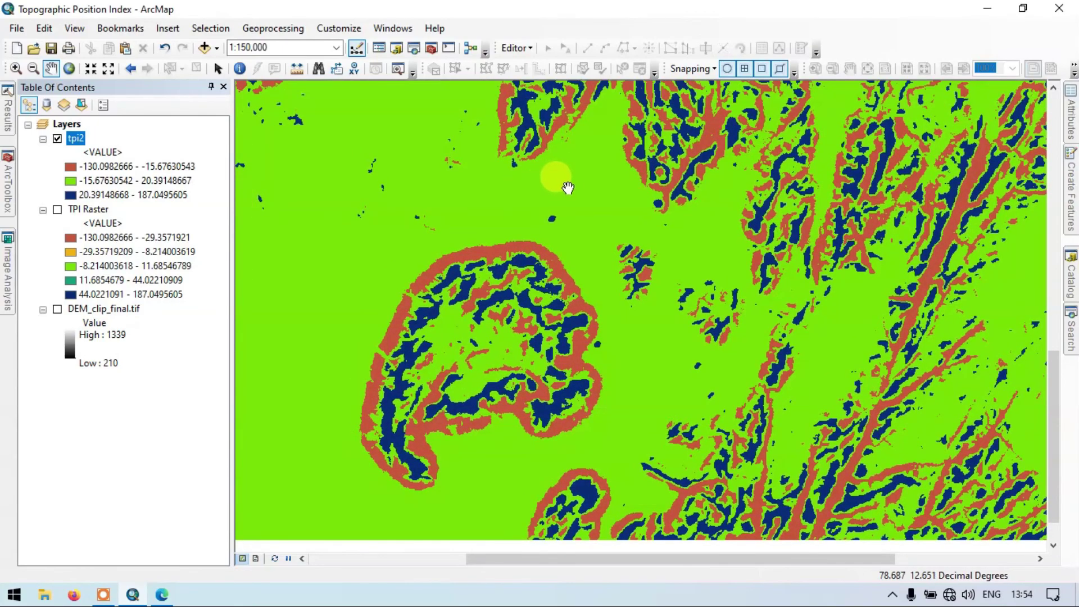